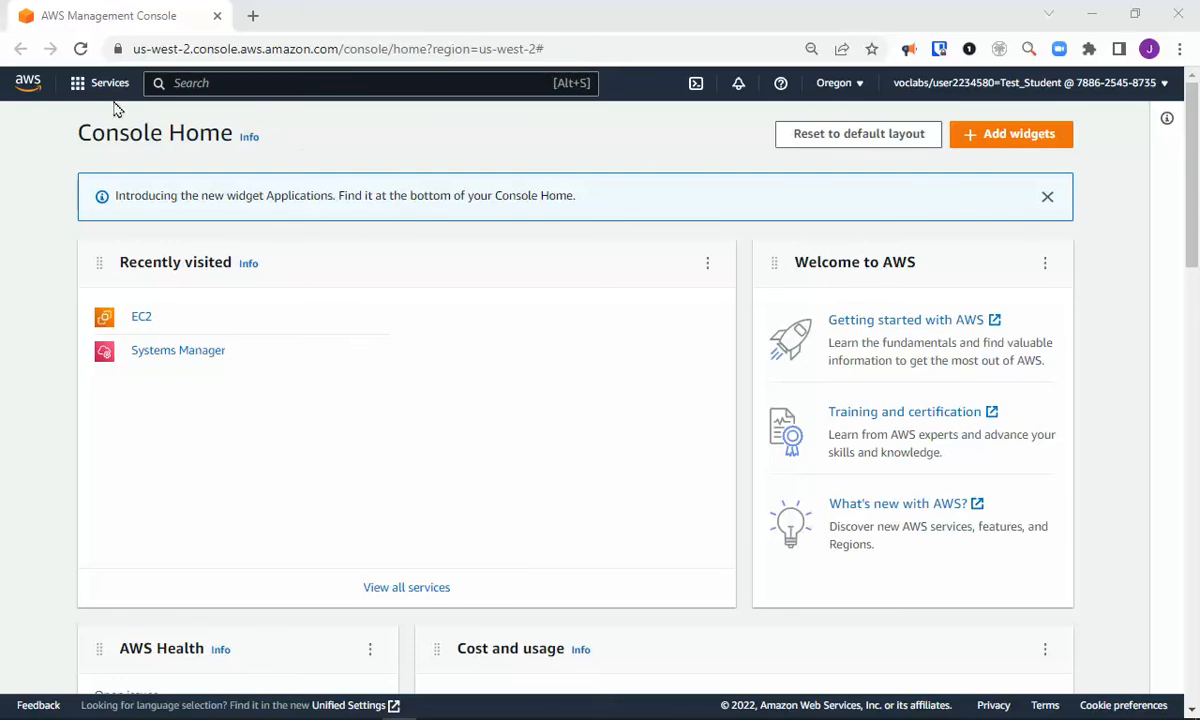
# Add EC2 from the recently visited services to the console favorites
pyautogui.click(80, 90)
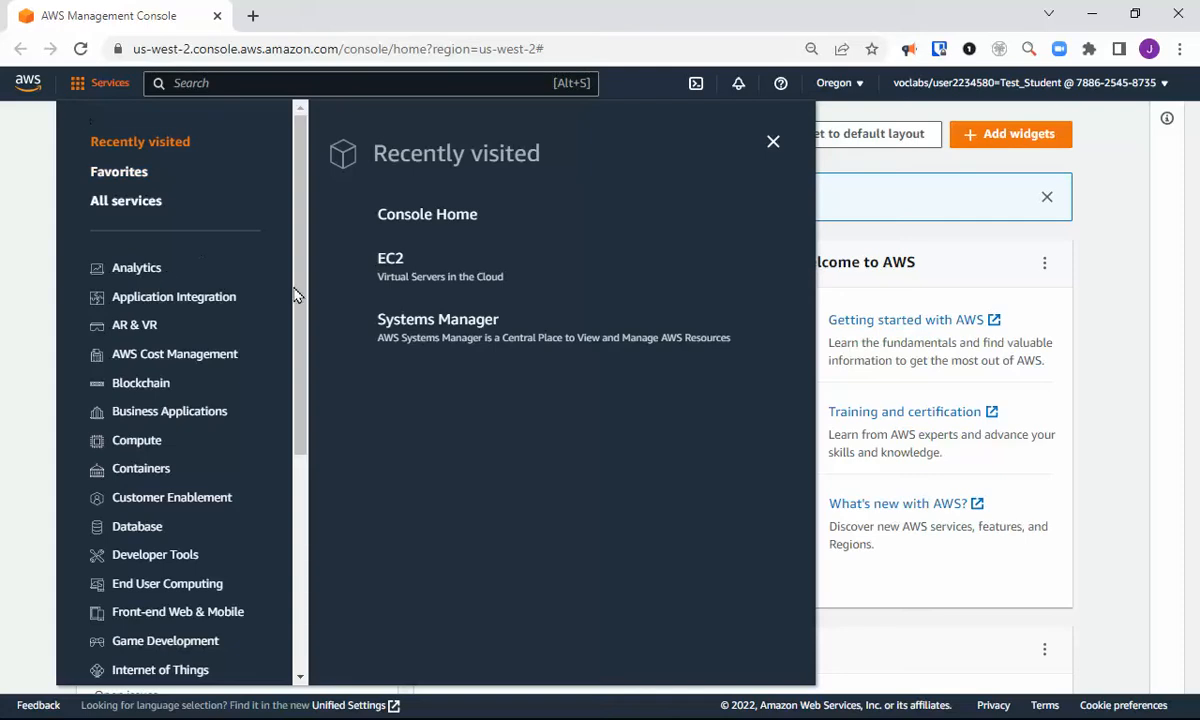
pyautogui.click(364, 258)
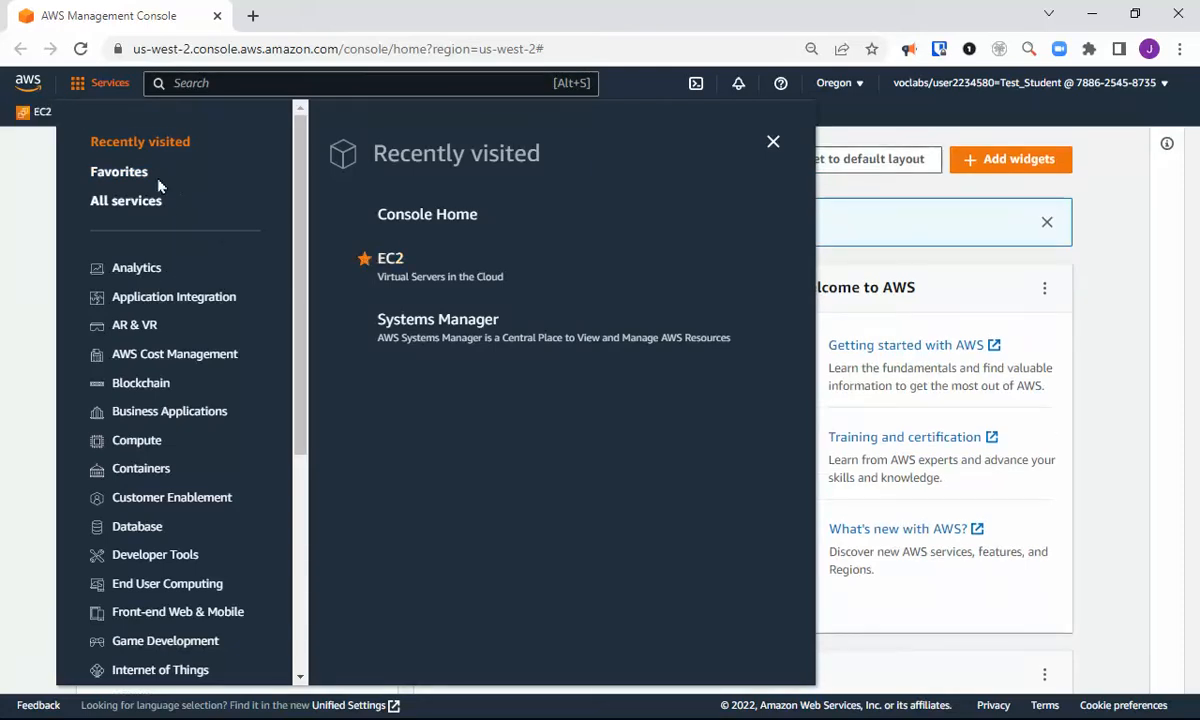
pyautogui.click(25, 199)
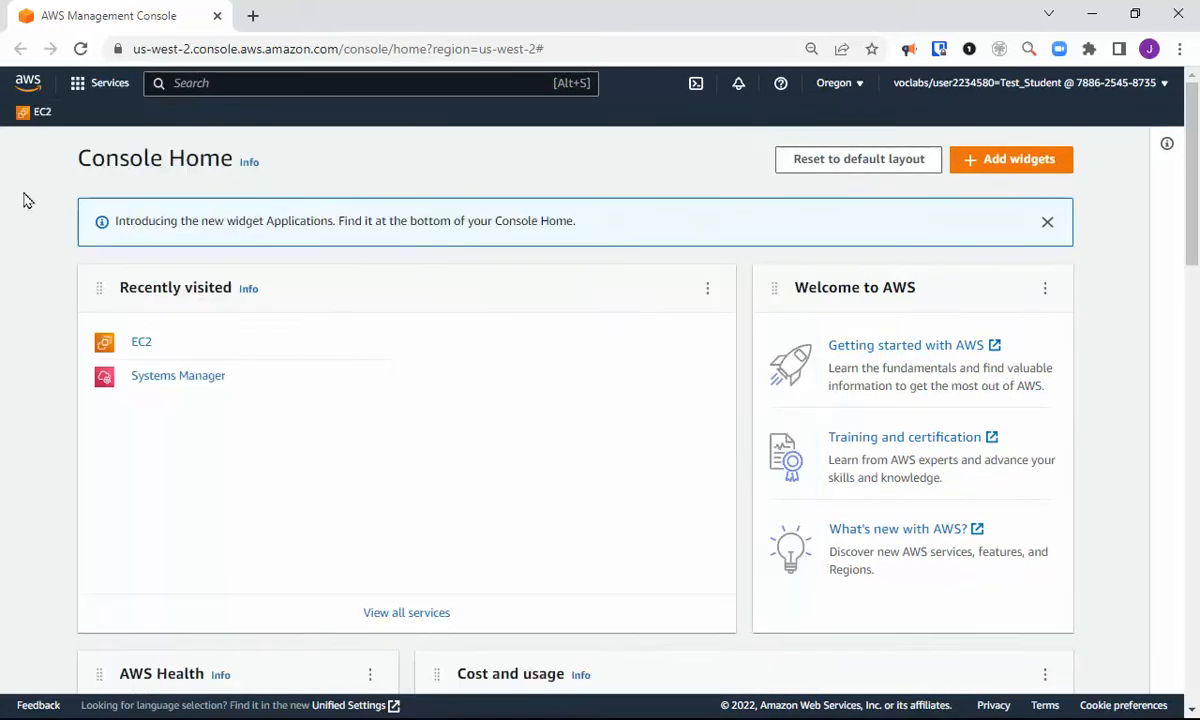
# Go to the list of running EC2 instances and select the BastionServer instance
pyautogui.click(32, 111)
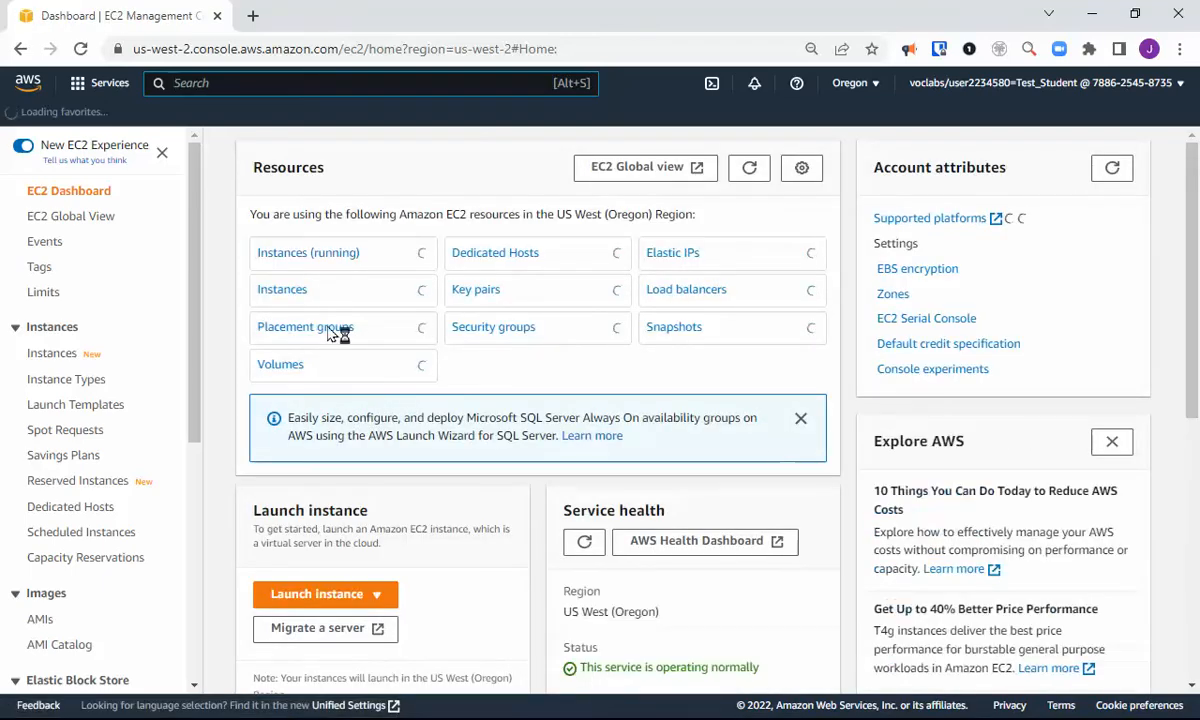
pyautogui.click(289, 254)
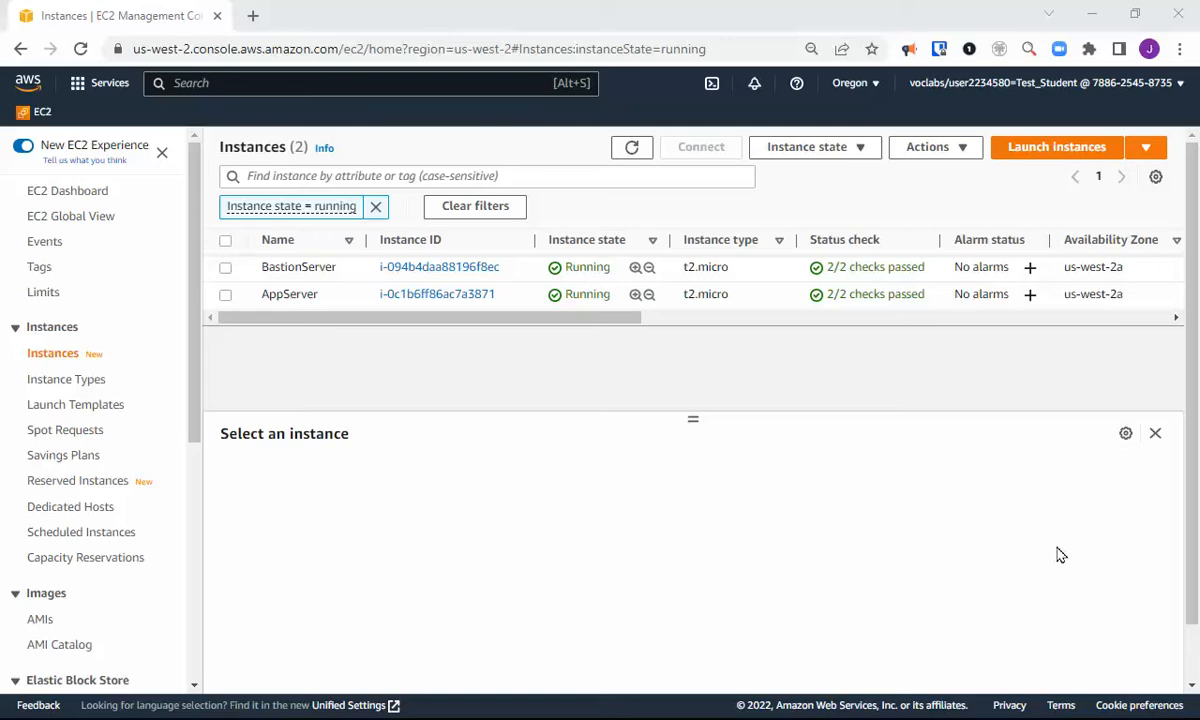
pyautogui.click(225, 268)
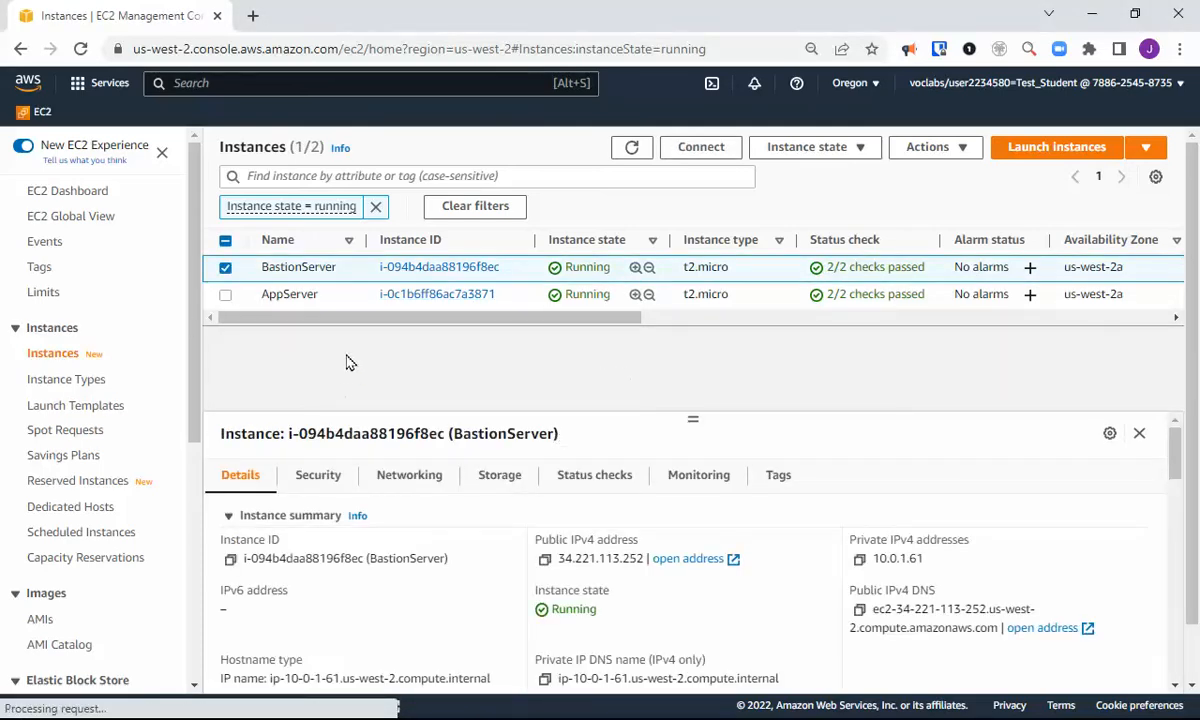
pyautogui.click(226, 270)
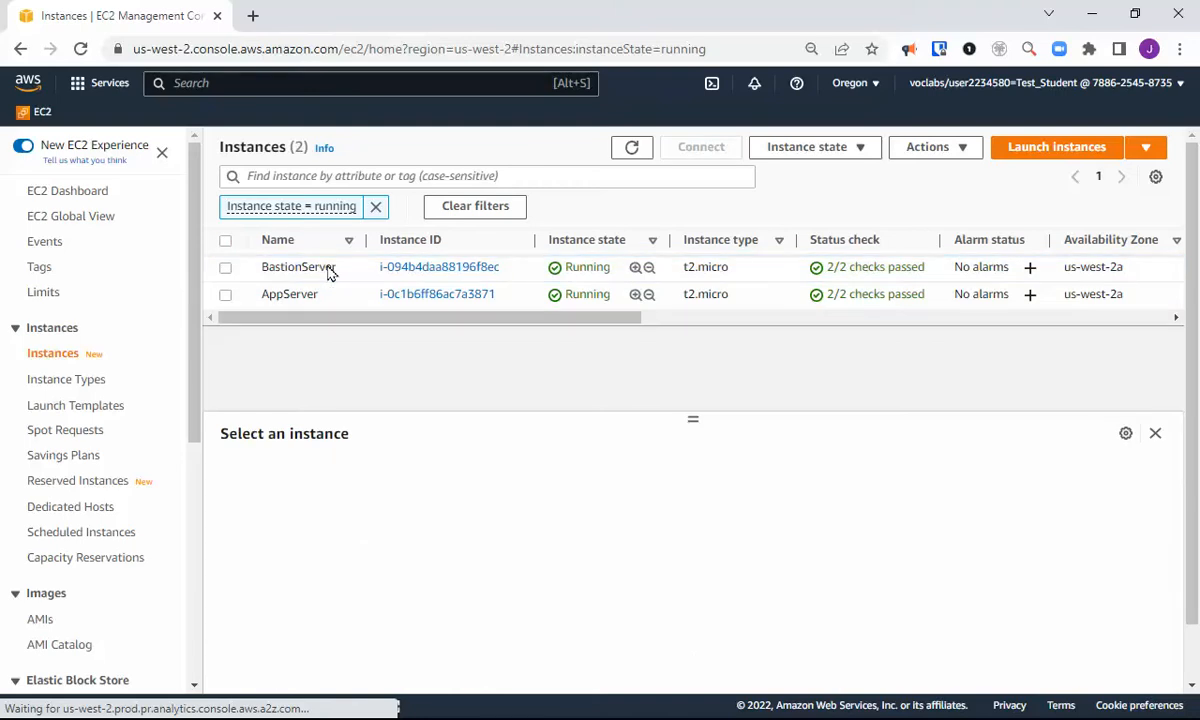
pyautogui.click(226, 270)
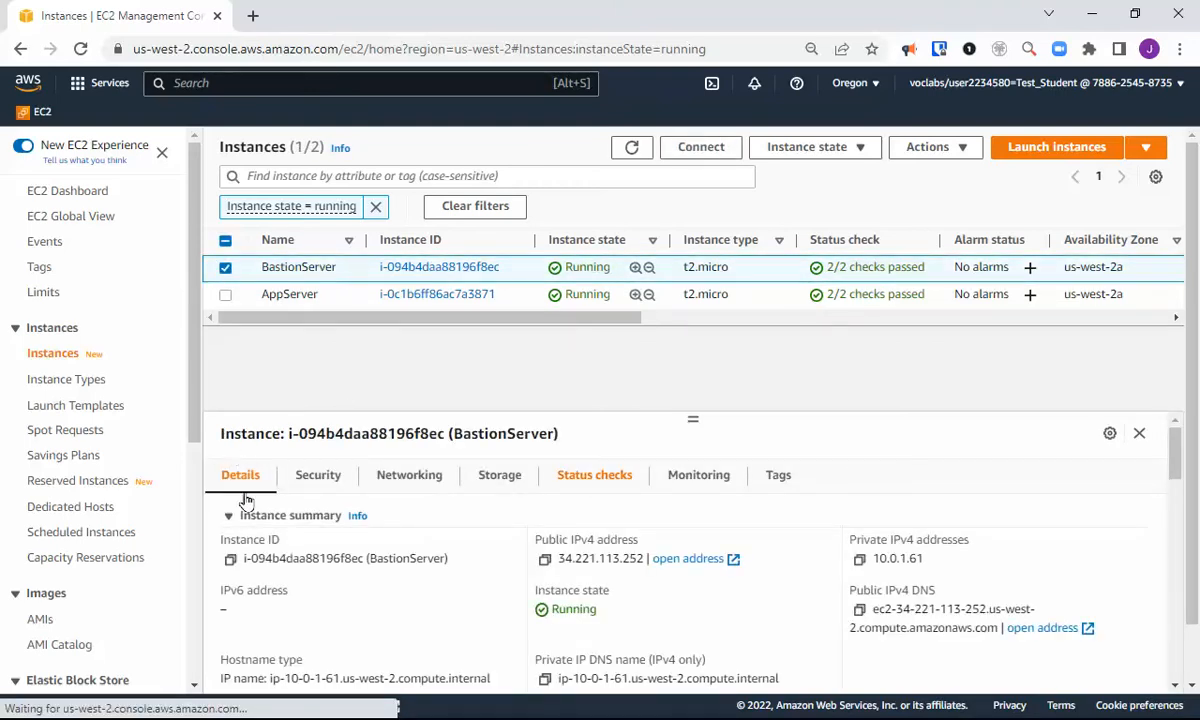
pyautogui.click(226, 269)
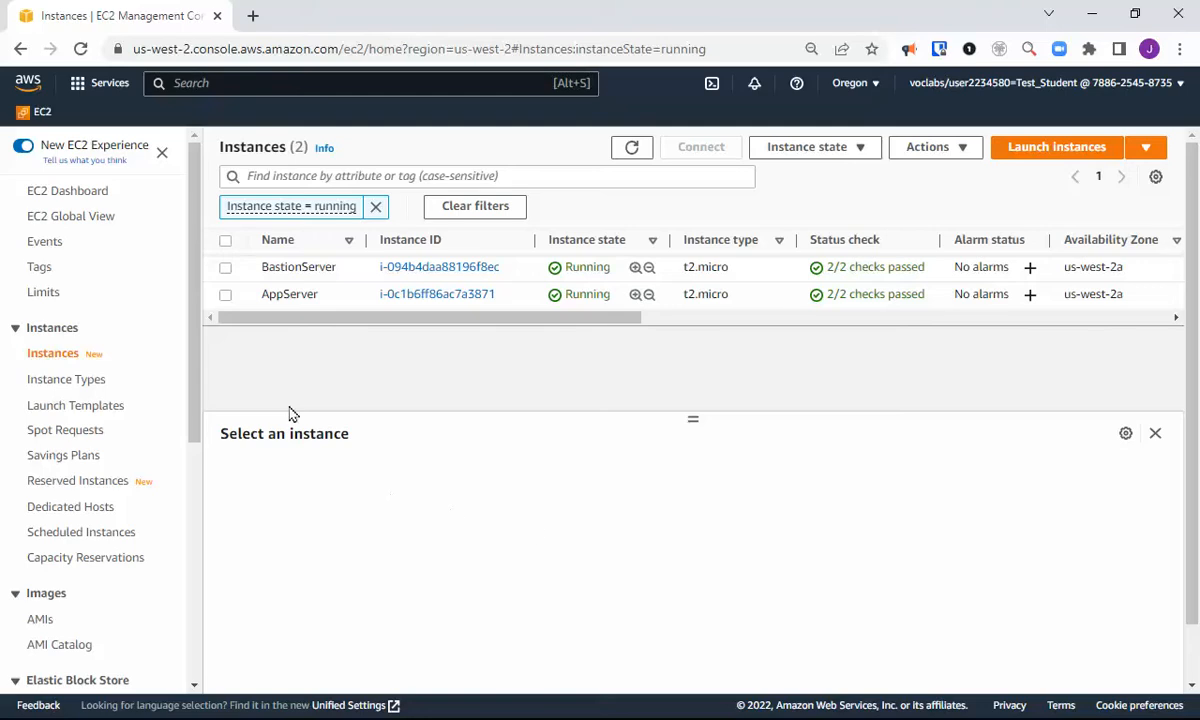
pyautogui.click(226, 269)
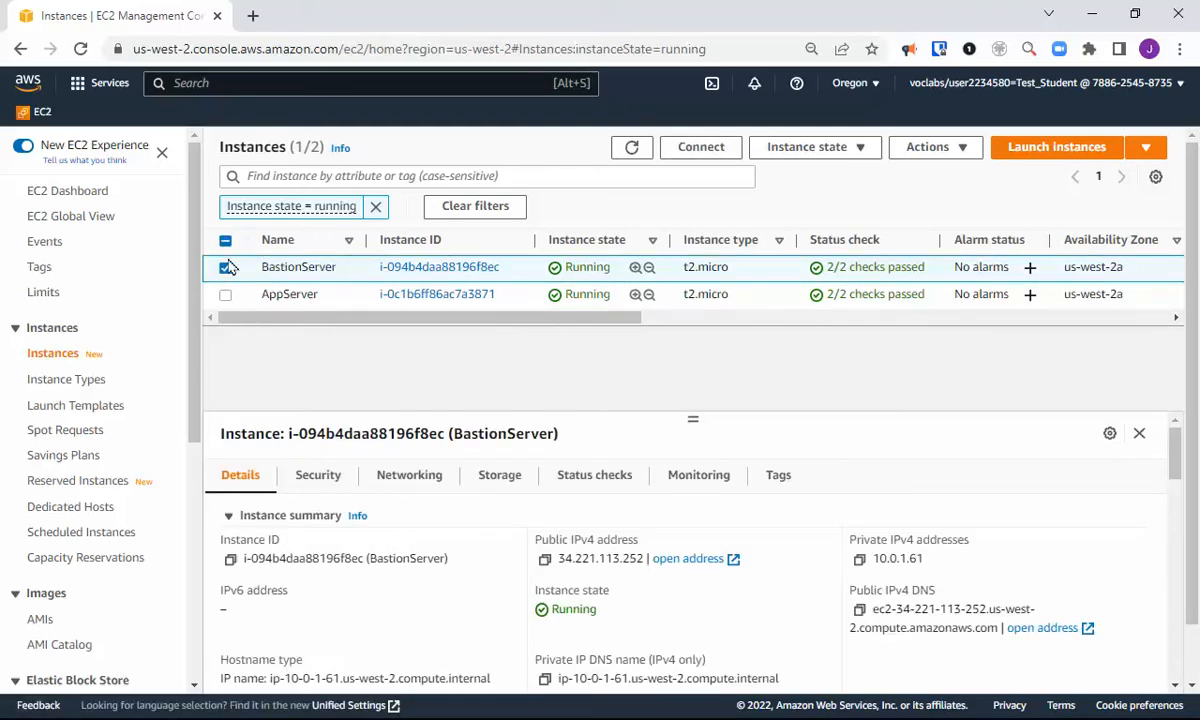
# Look through the BastionServer instance's existing tags and open its tag management page
pyautogui.click(762, 478)
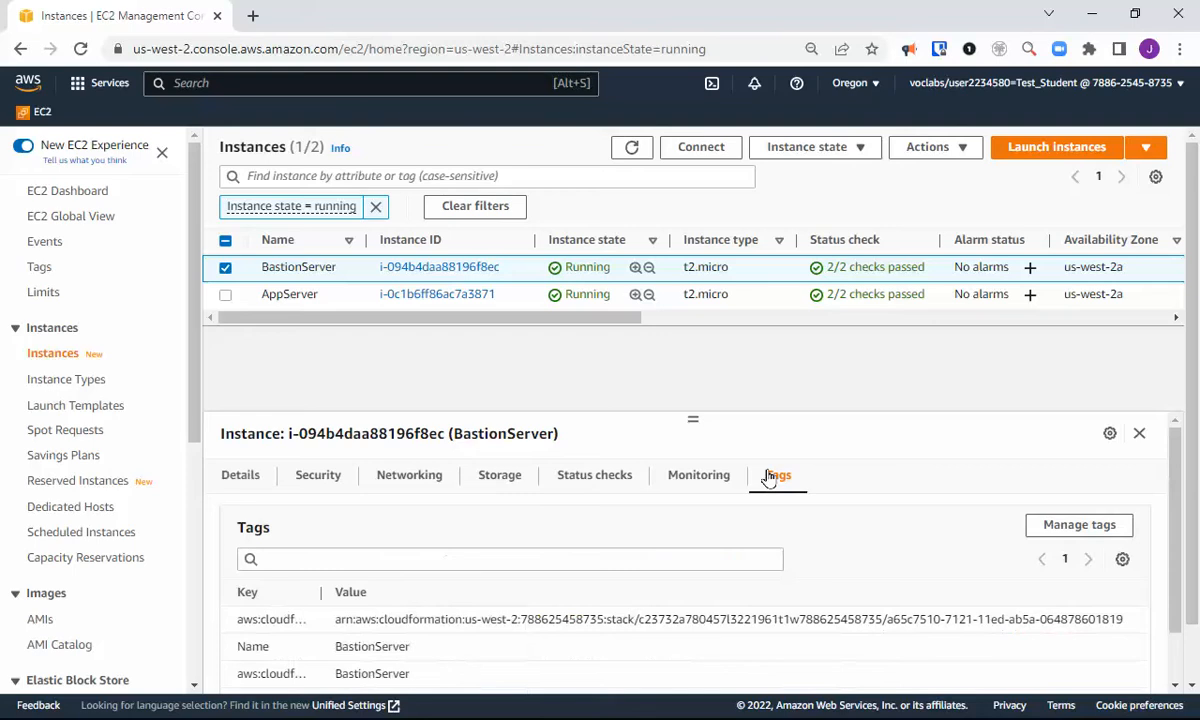
pyautogui.scroll(-1, 706, 528)
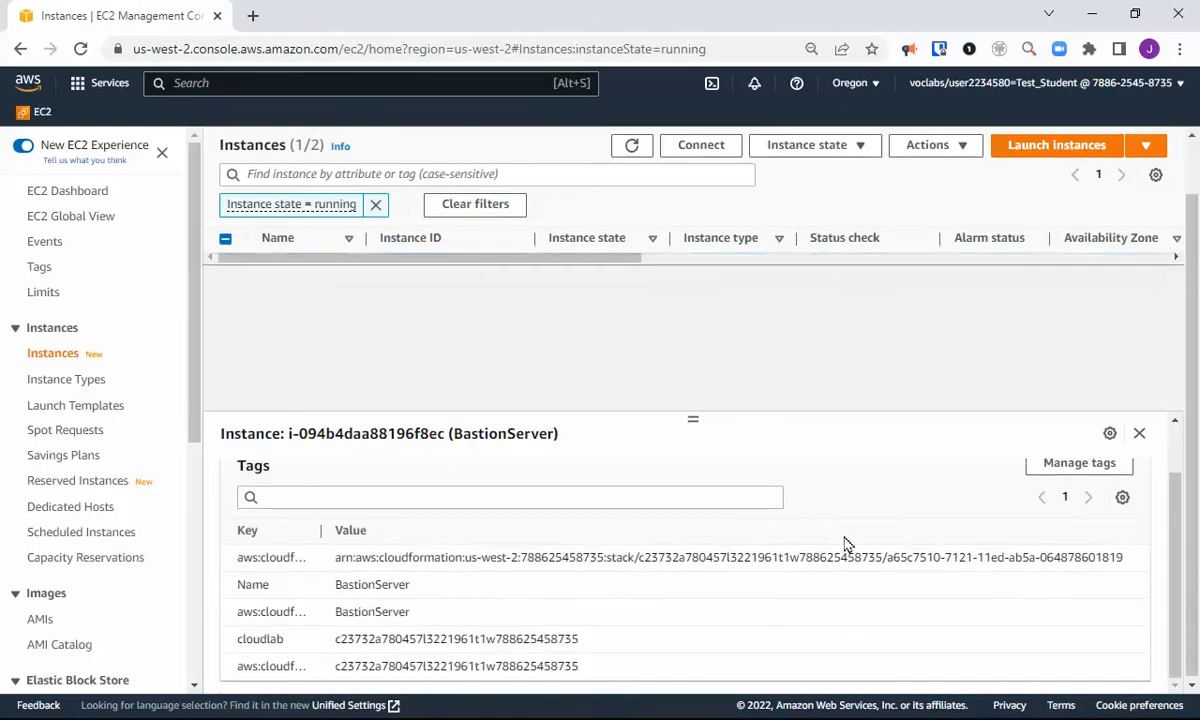
pyautogui.scroll(1, 1022, 518)
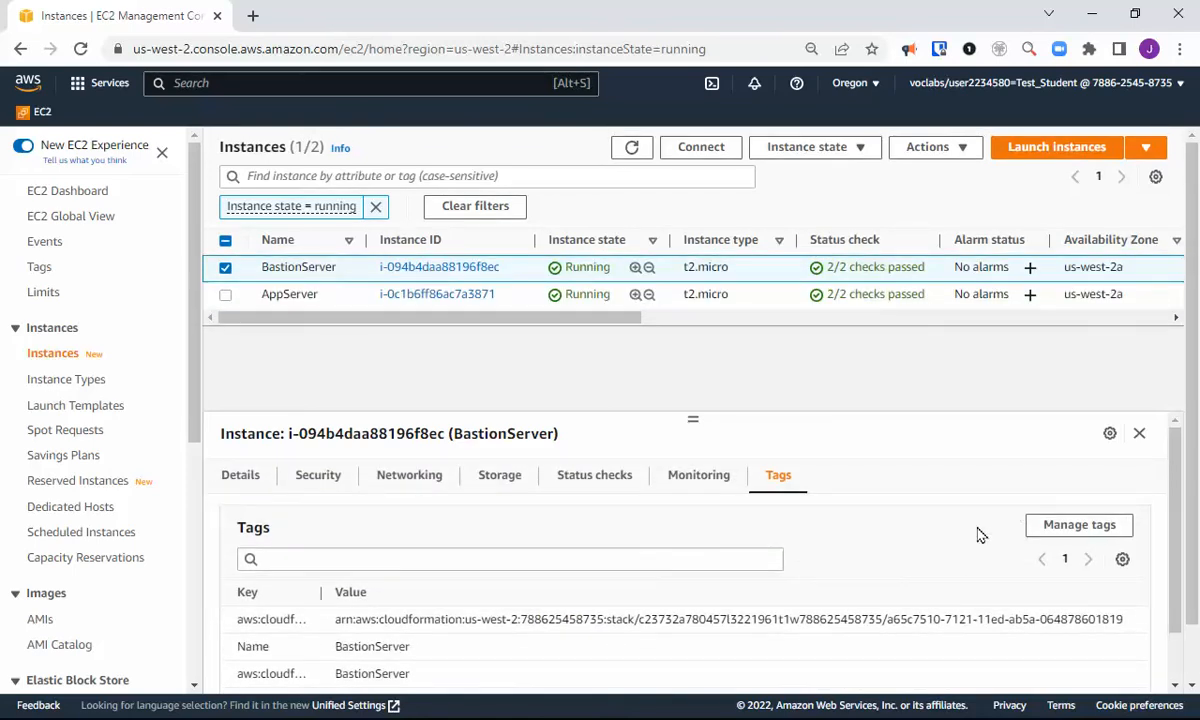
pyautogui.scroll(-1, 957, 549)
pyautogui.scroll(1, 957, 549)
pyautogui.click(1070, 525)
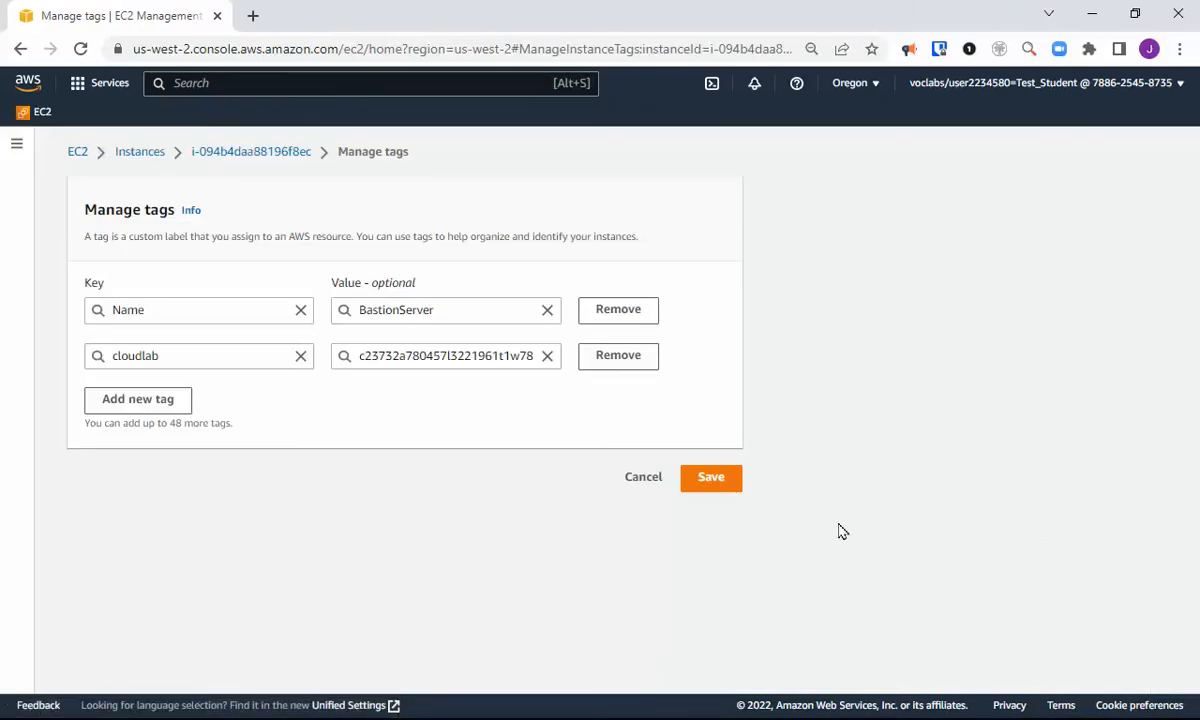
# Add a new tag with key SecurityScan and value true to BastionServer and save it
pyautogui.click(162, 401)
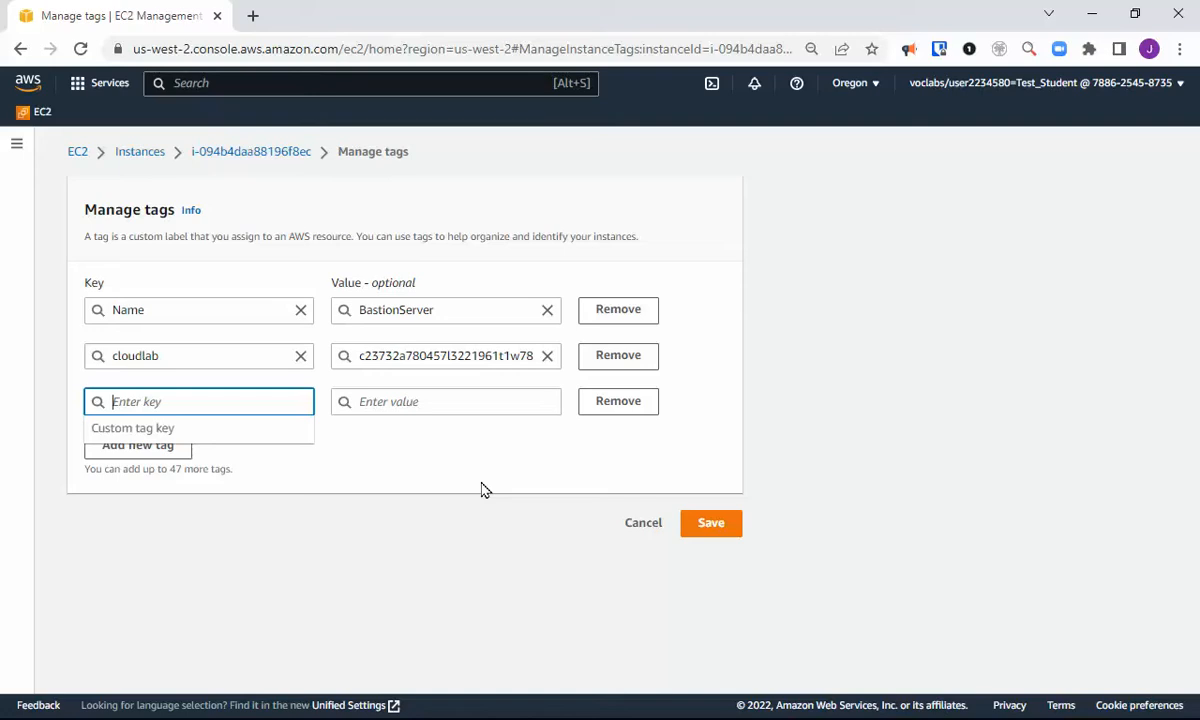
pyautogui.write('Security')
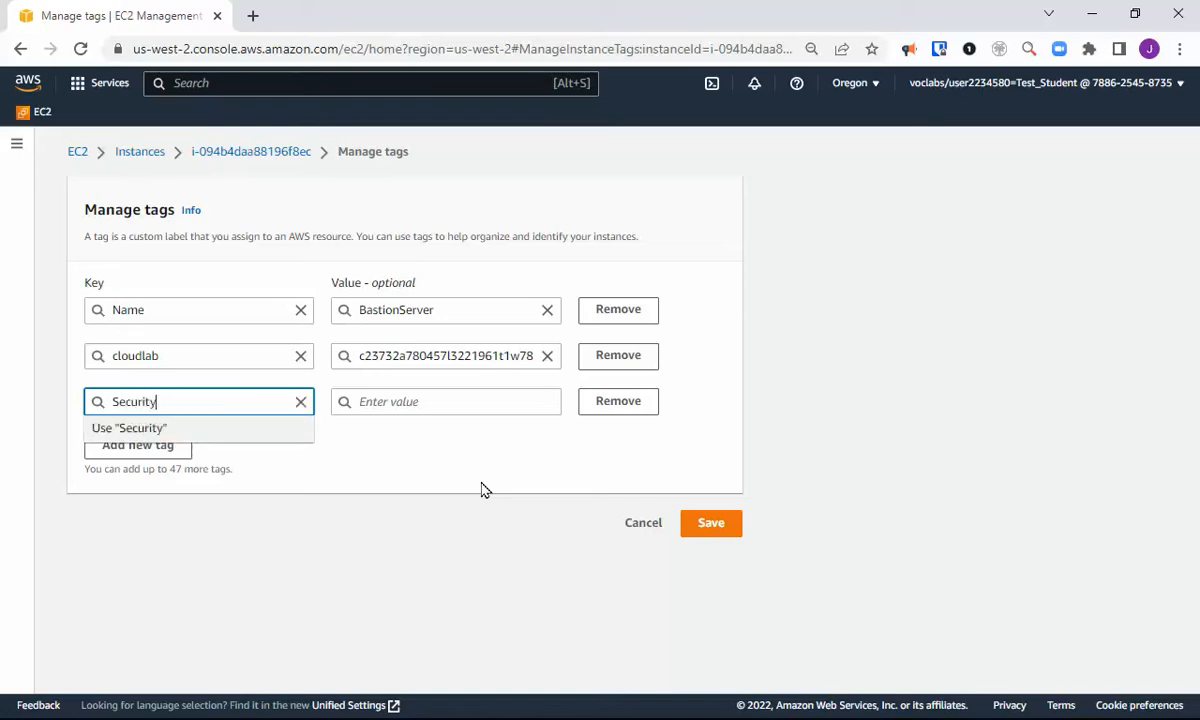
pyautogui.write('Scan')
pyautogui.click(430, 403)
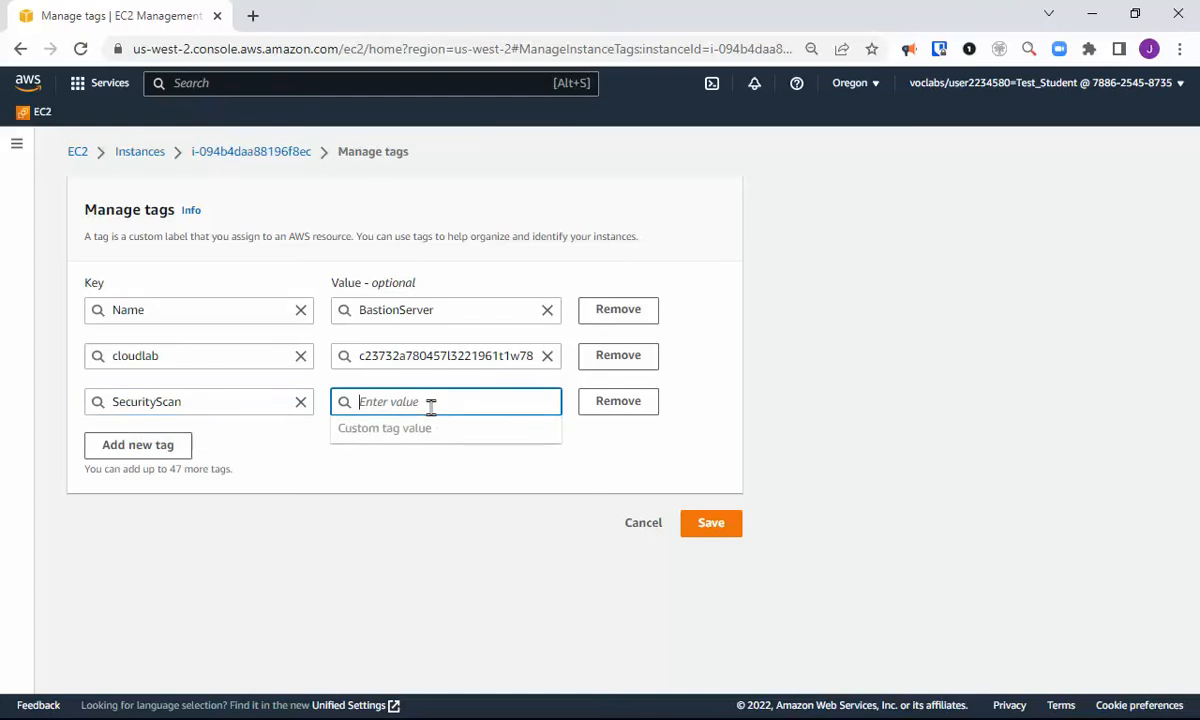
pyautogui.write('true')
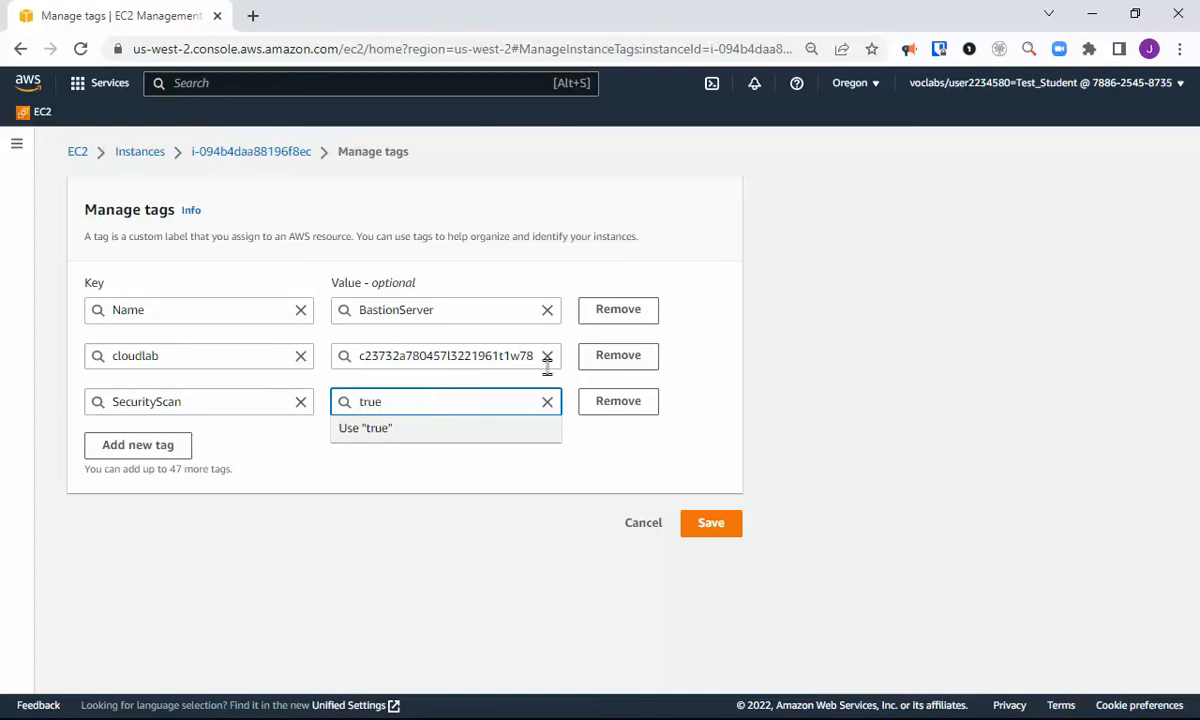
pyautogui.click(708, 523)
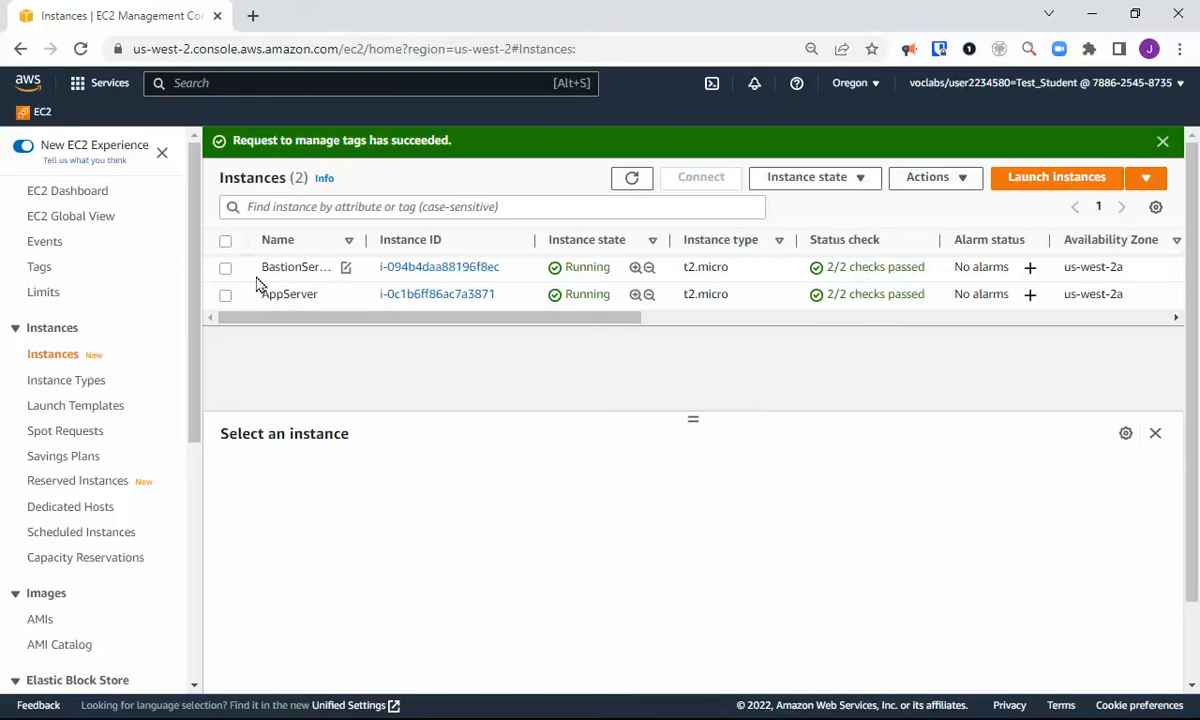
# Review BastionServer's tags with the Key column widened to show full key names, leaving the instance deselected at the end
pyautogui.click(225, 268)
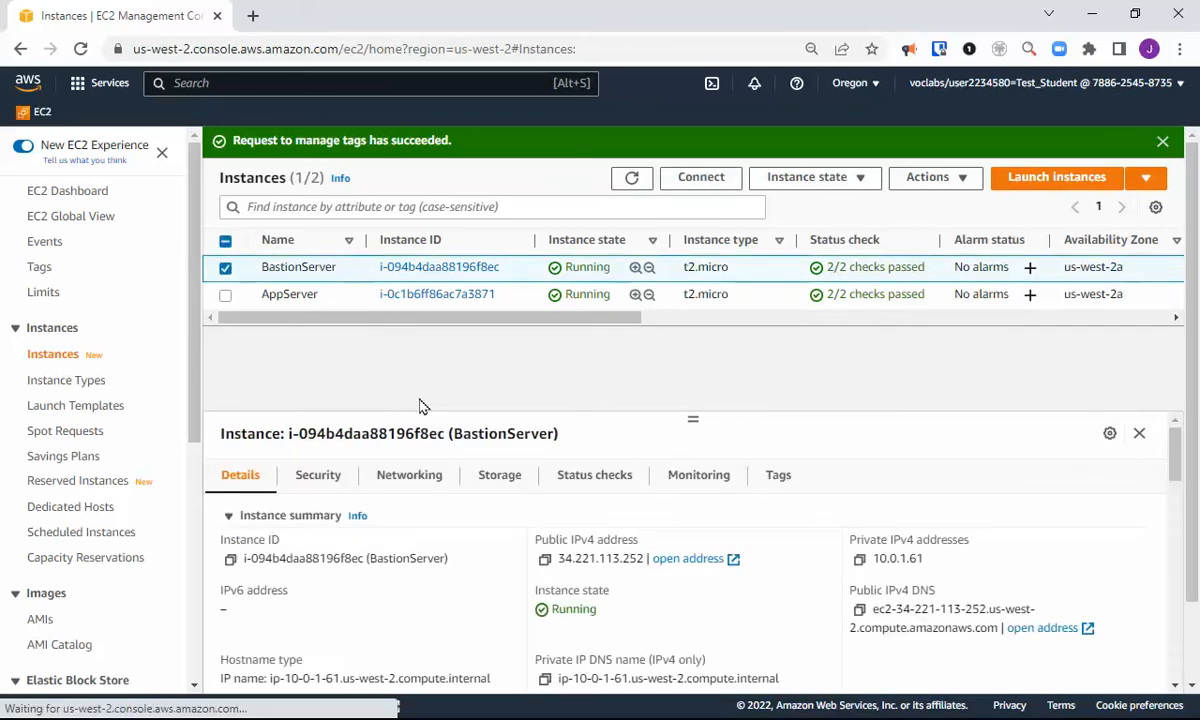
pyautogui.click(777, 474)
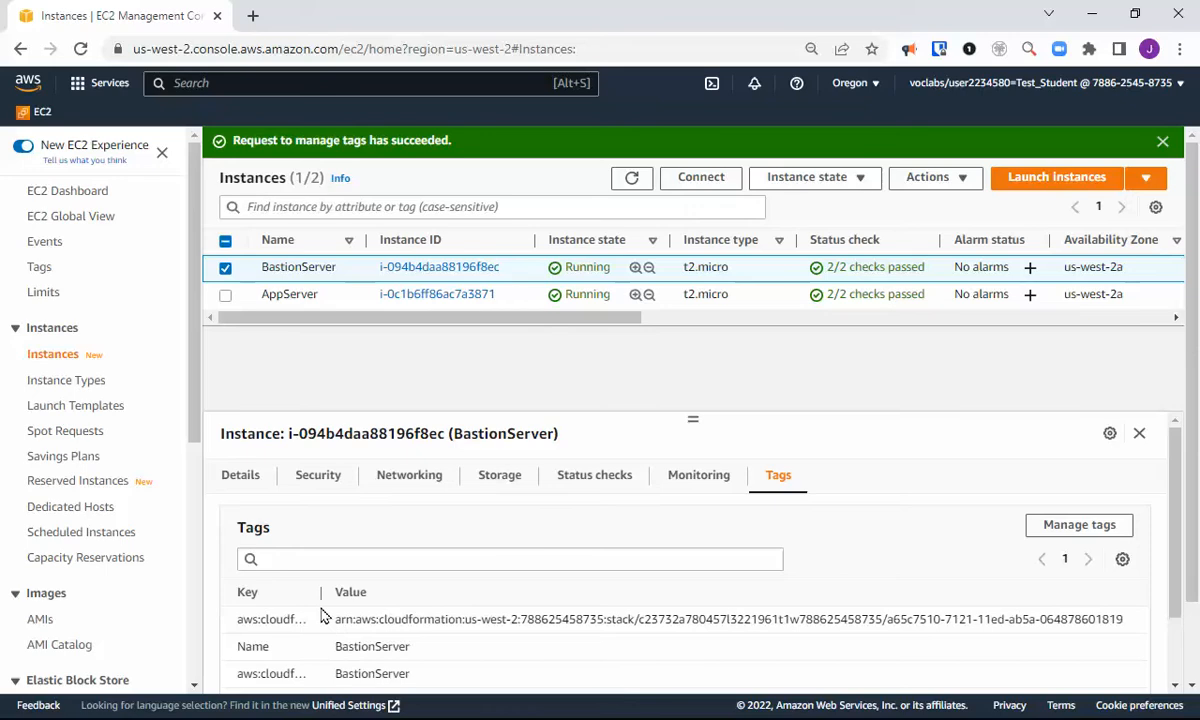
pyautogui.moveTo(321, 603); pyautogui.dragTo(426, 607)
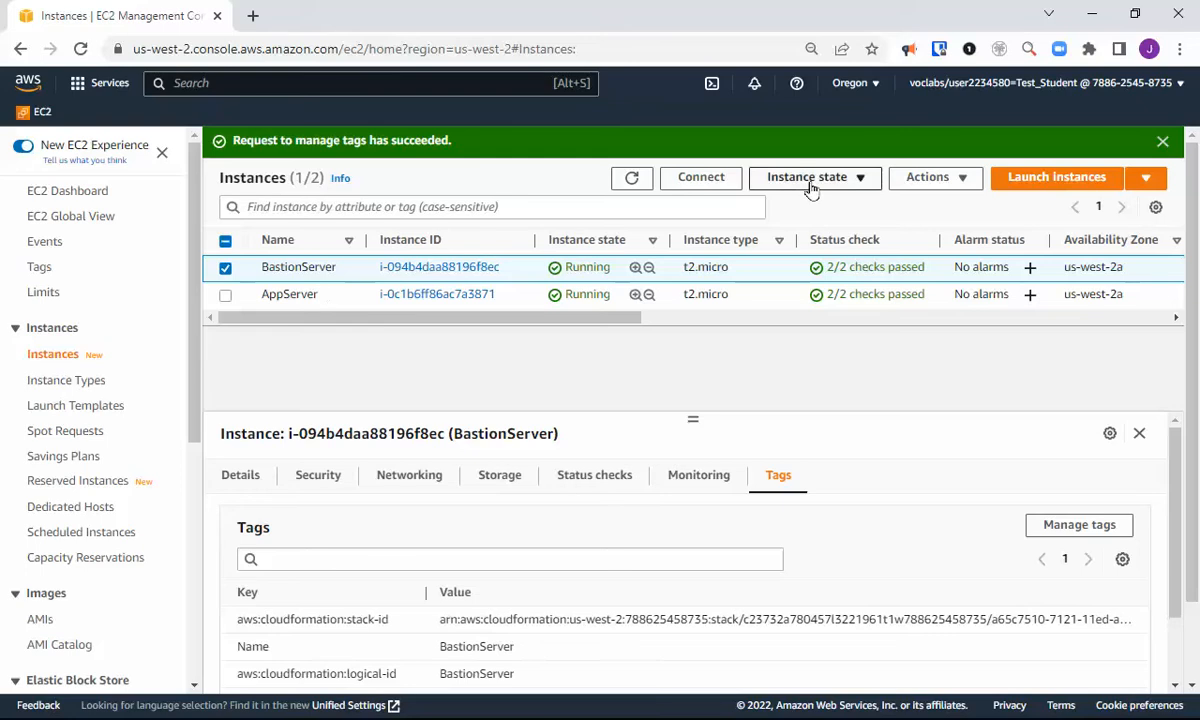
pyautogui.click(1162, 141)
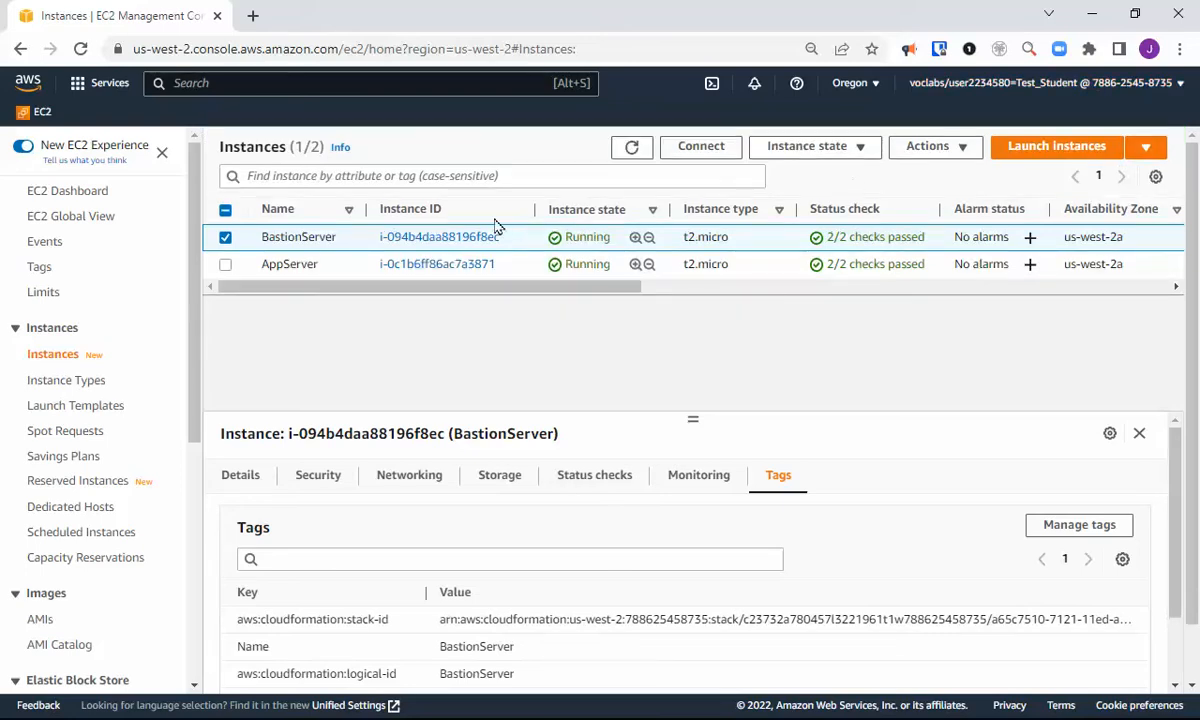
pyautogui.click(226, 238)
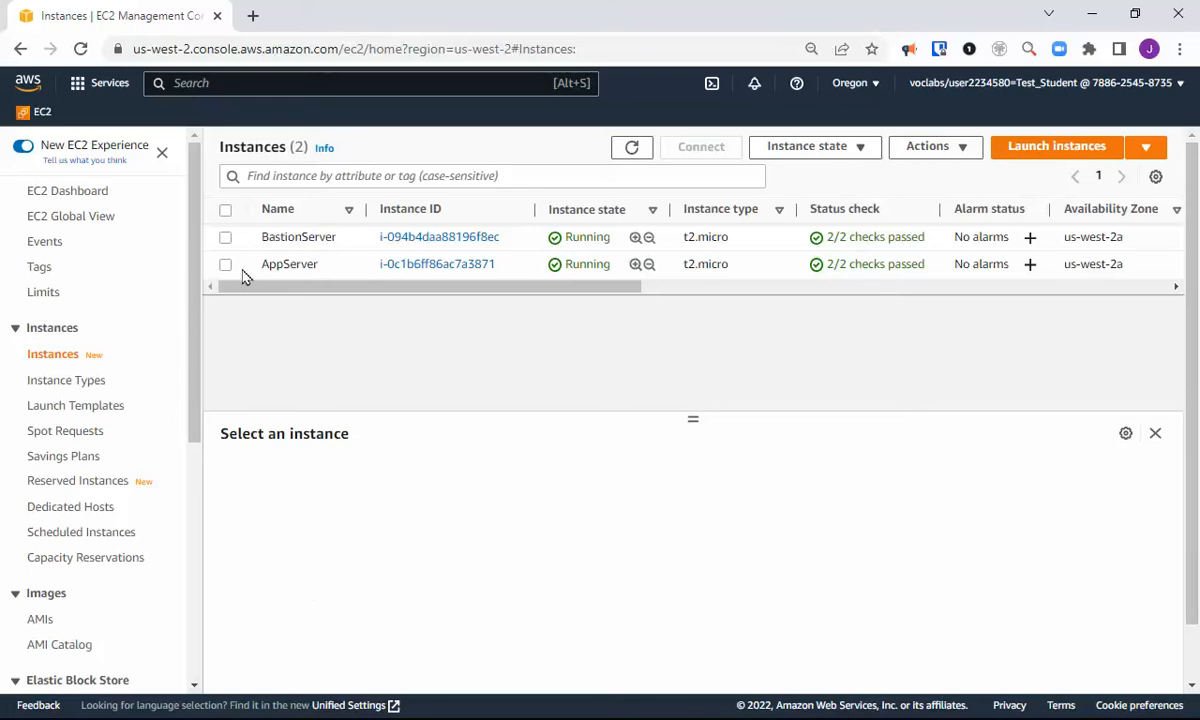
# Search the AWS services for "insp" and open Amazon Inspector
pyautogui.click(227, 87)
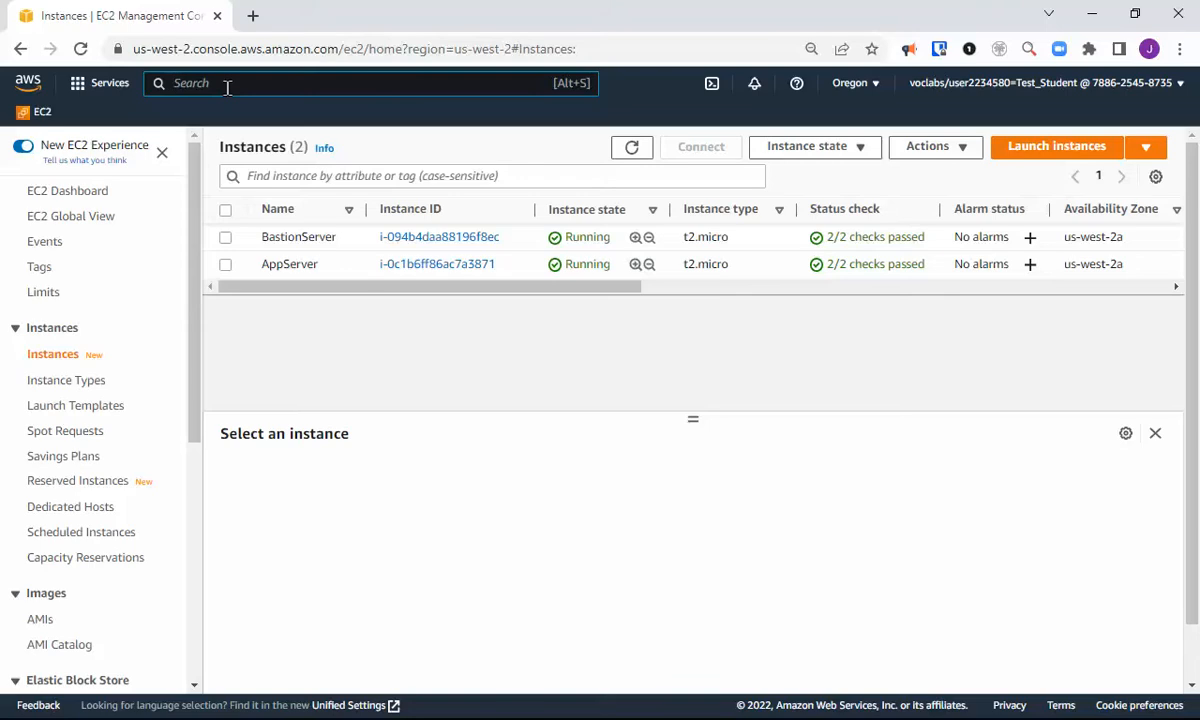
pyautogui.write('insp')
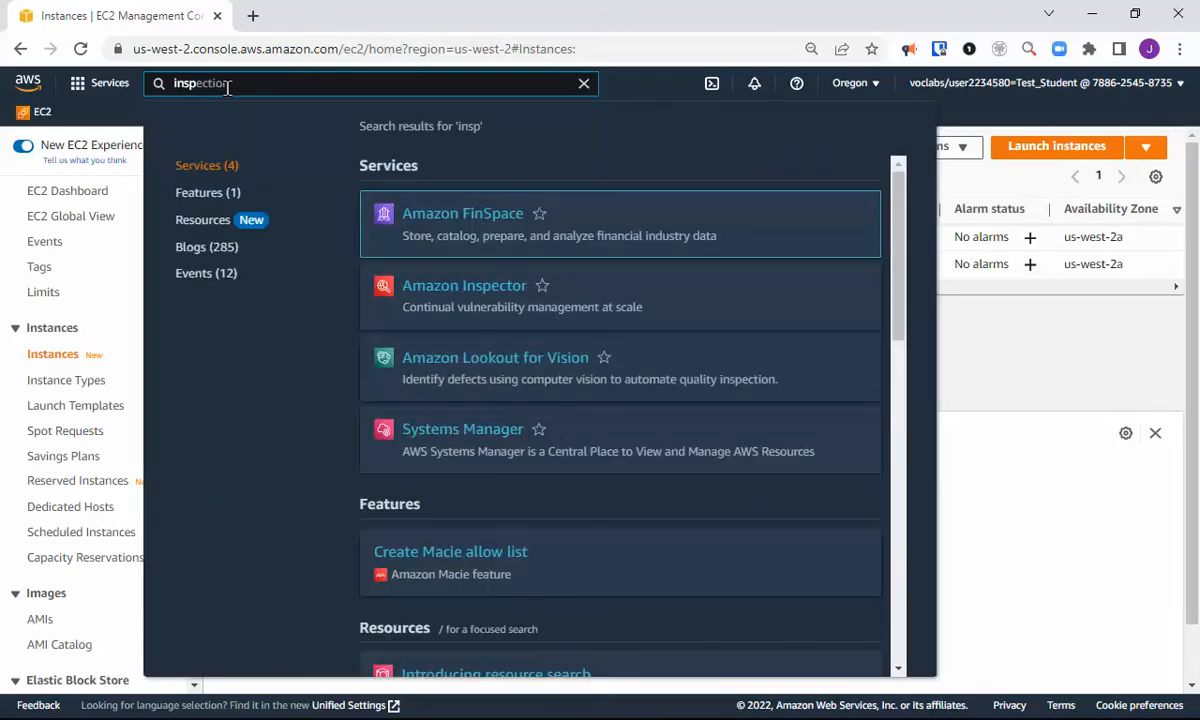
pyautogui.click(423, 287)
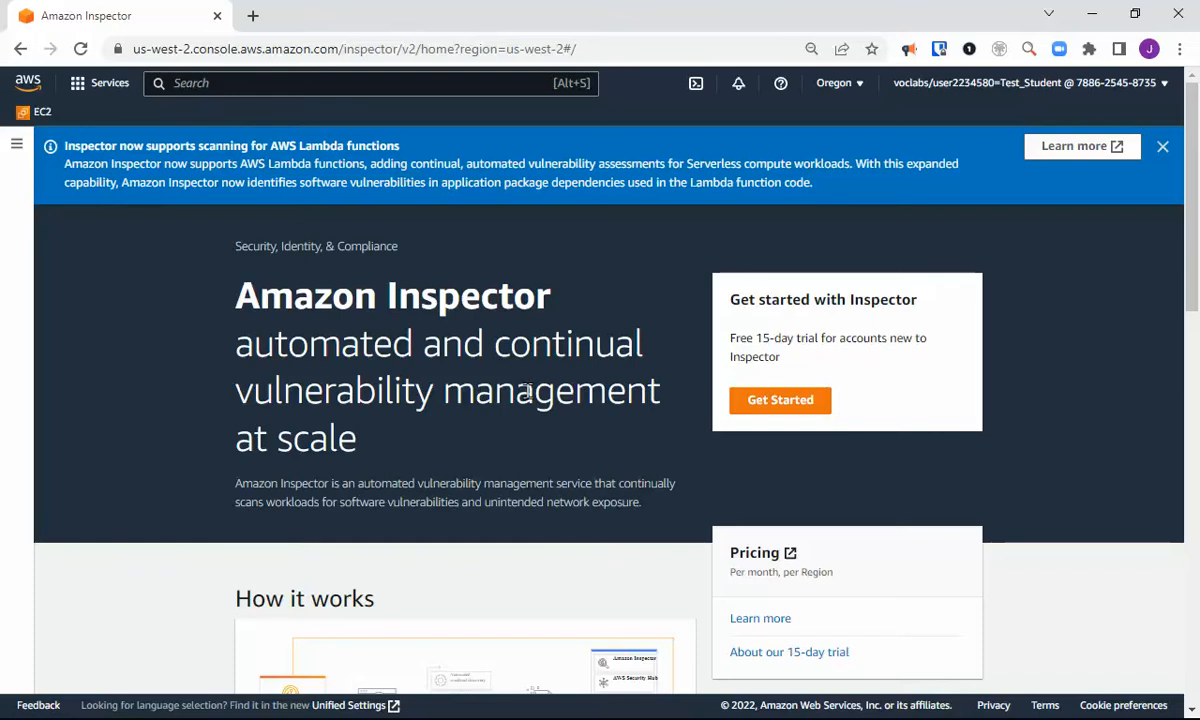
# Dismiss the Lambda scanning announcement and examine the Amazon Inspector overview, including its benefits, documentation and related services
pyautogui.scroll(-2, 528, 392)
pyautogui.scroll(2, 526, 392)
pyautogui.click(1162, 149)
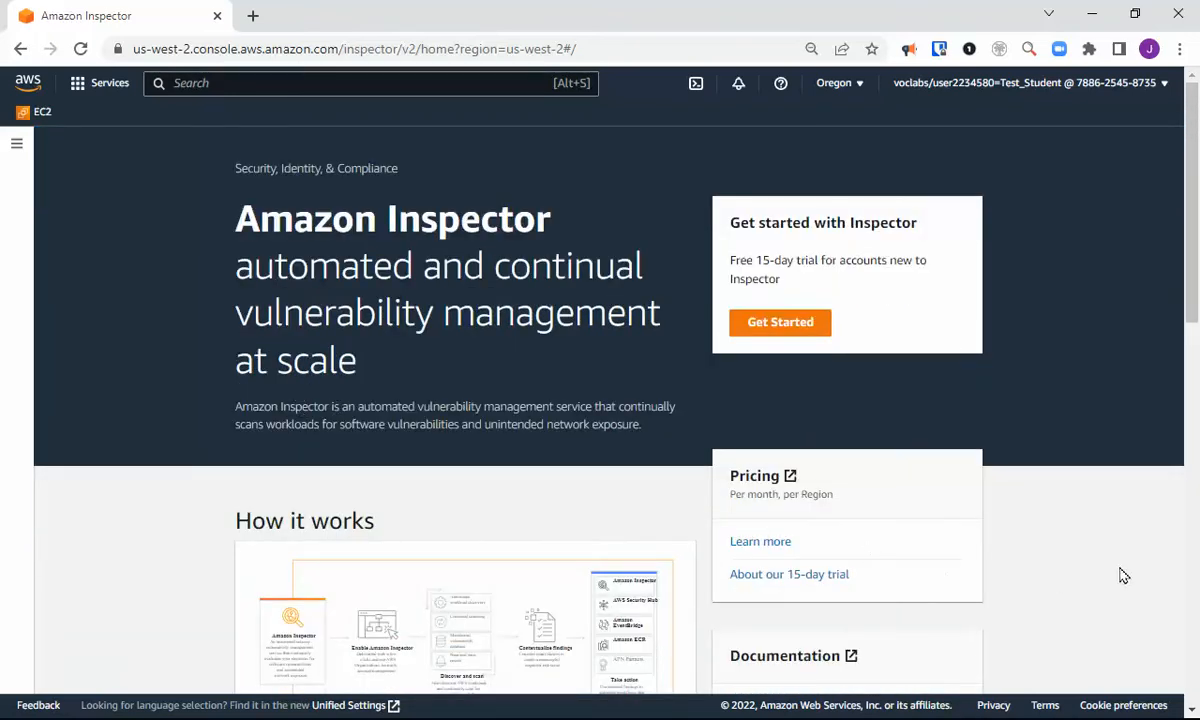
pyautogui.scroll(-3, 1122, 576)
pyautogui.scroll(-3, 1118, 577)
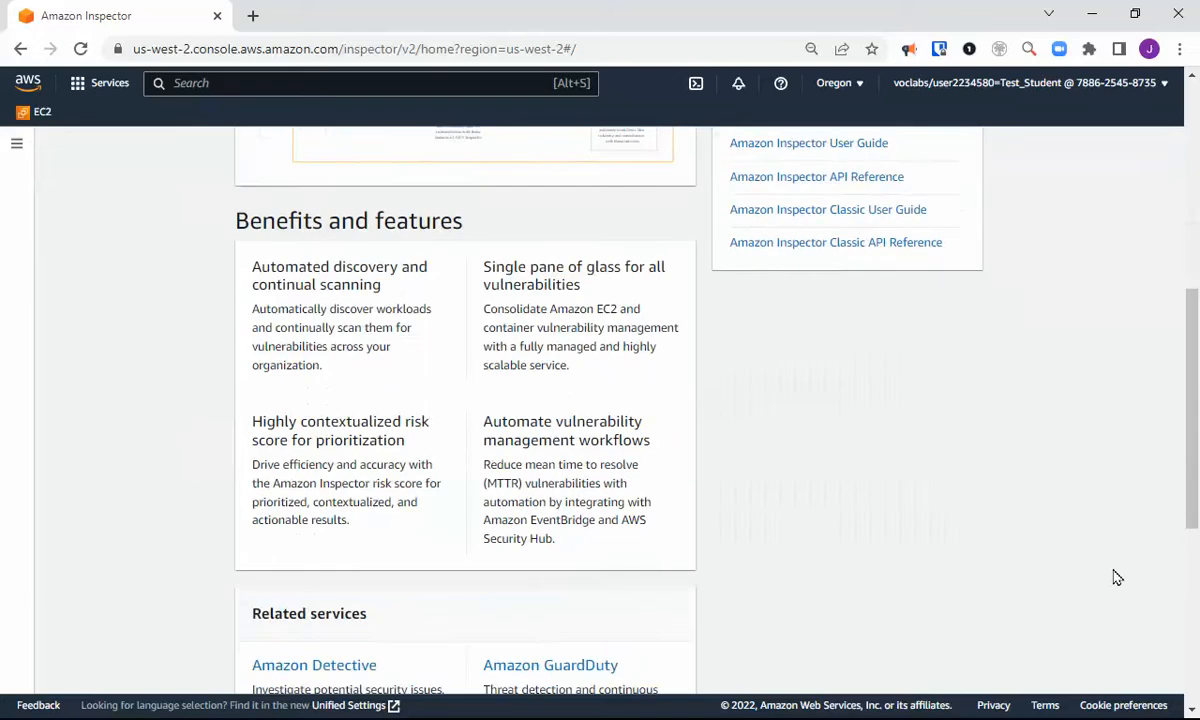
pyautogui.scroll(1, 1117, 577)
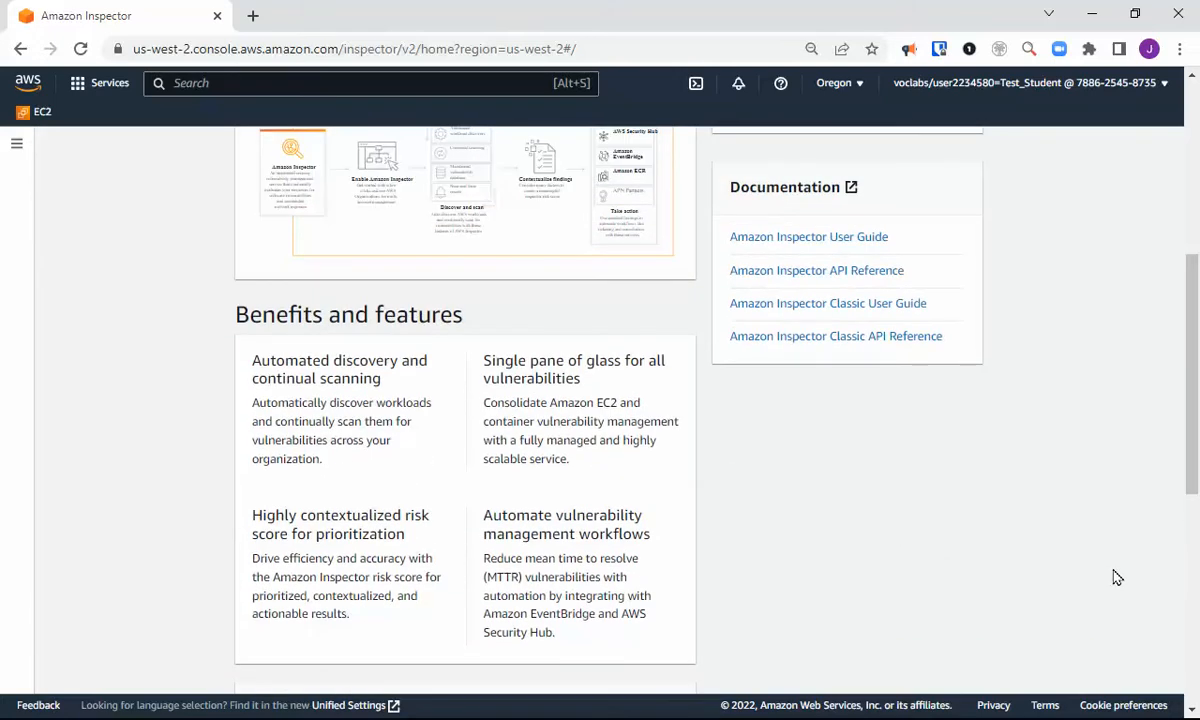
pyautogui.scroll(-2, 1117, 577)
pyautogui.scroll(-4, 1107, 571)
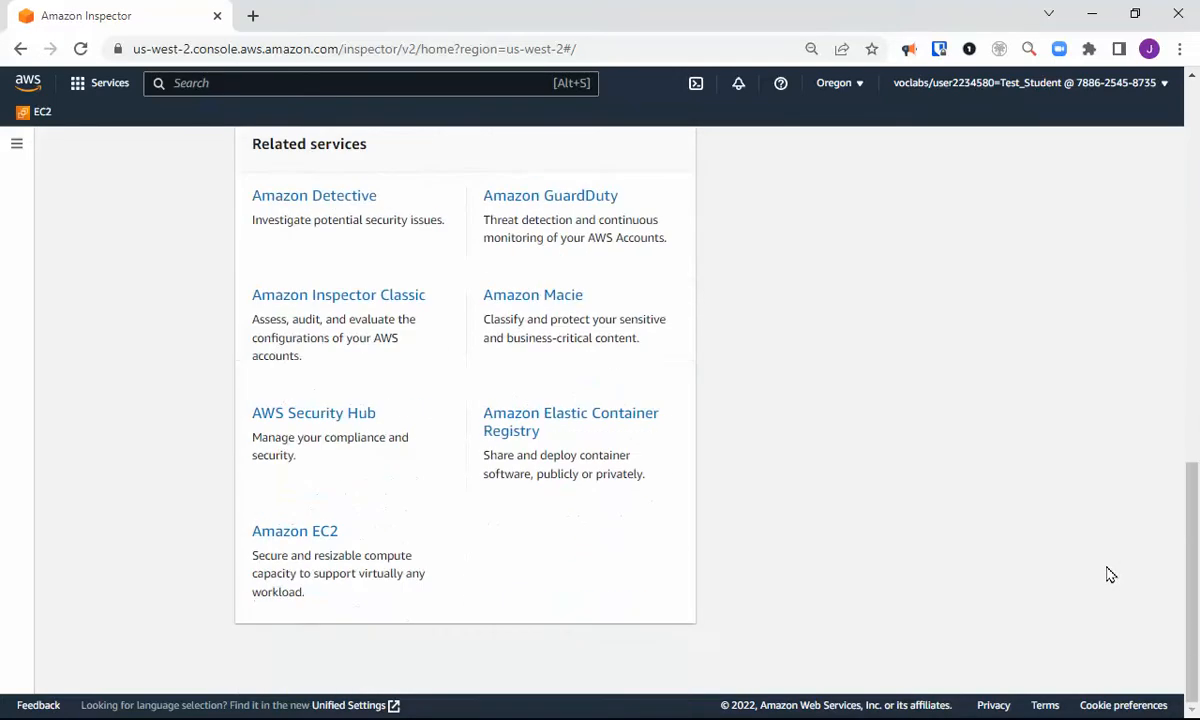
pyautogui.scroll(10, 1108, 573)
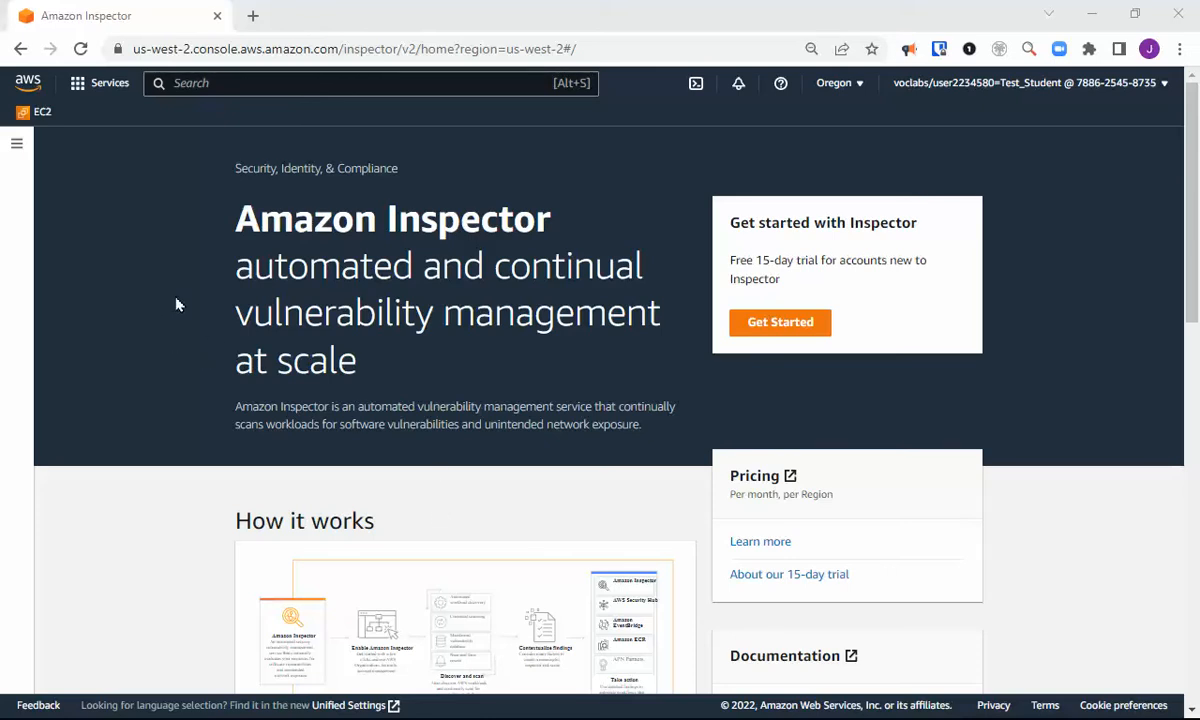
# Switch to Inspector Classic and start its assessment setup
pyautogui.click(15, 146)
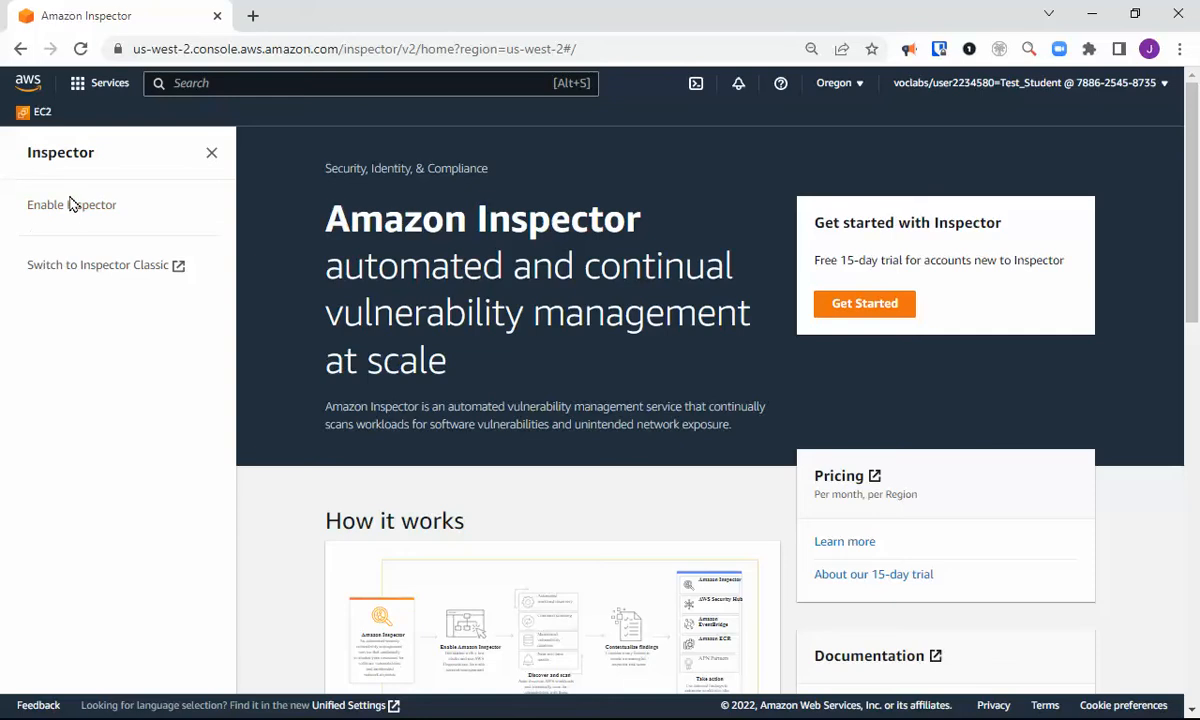
pyautogui.click(76, 267)
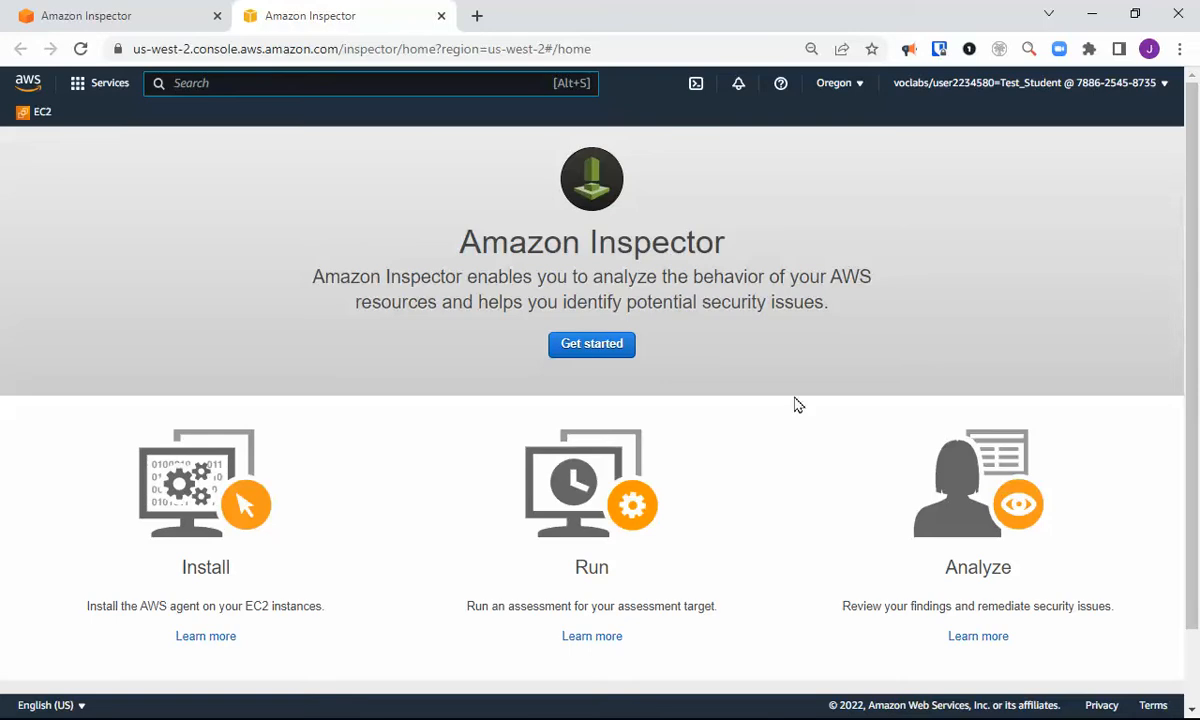
pyautogui.click(591, 345)
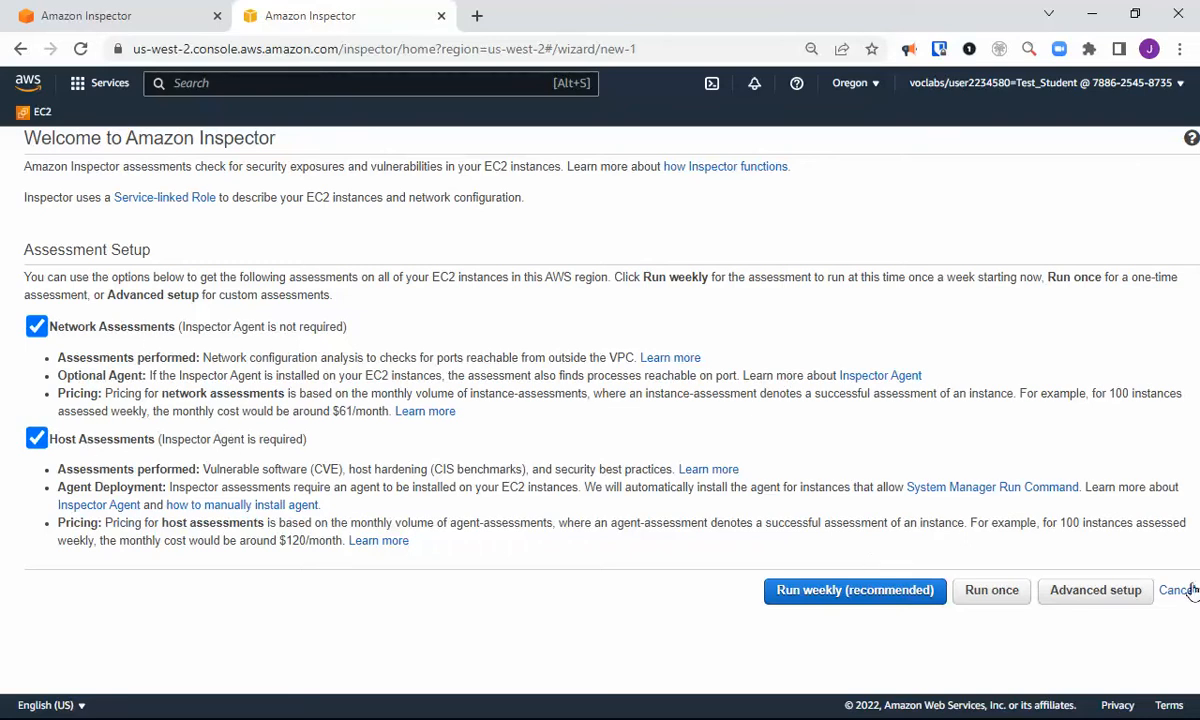
# Begin the advanced assessment setup, name the assessment target Network-Audit, and continue to the template definition
pyautogui.click(1117, 598)
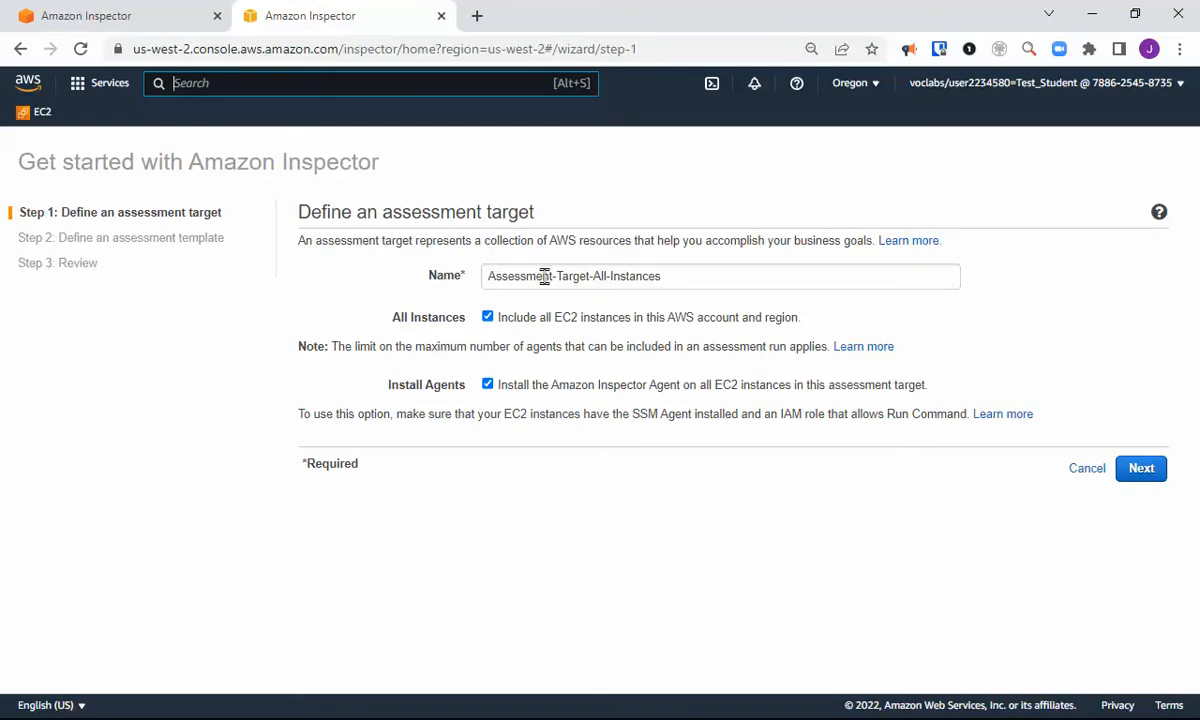
pyautogui.moveTo(680, 271); pyautogui.dragTo(343, 300)
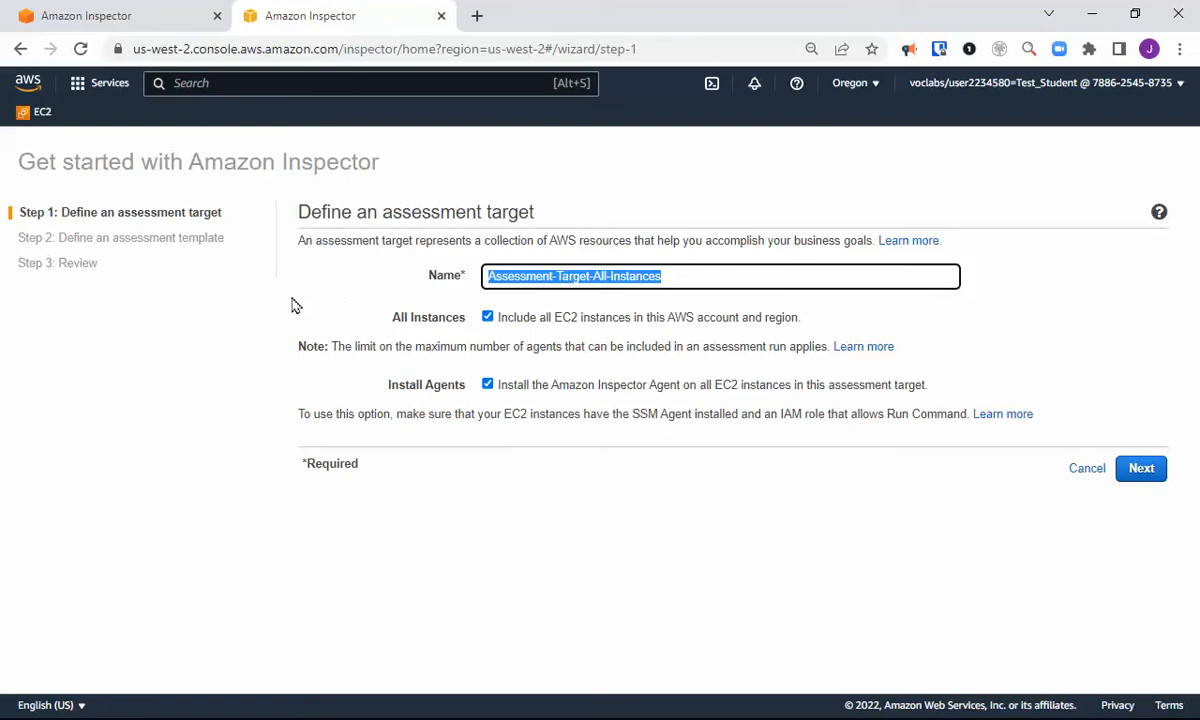
pyautogui.press('BackSpace')
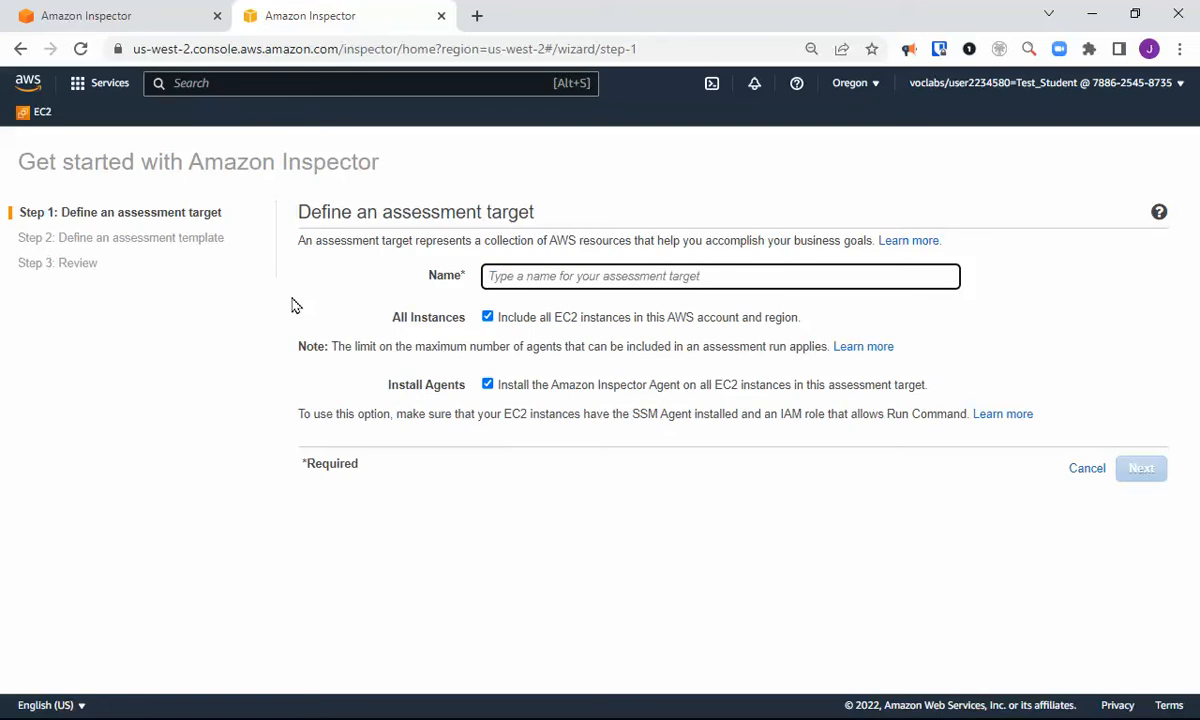
pyautogui.write('Ne')
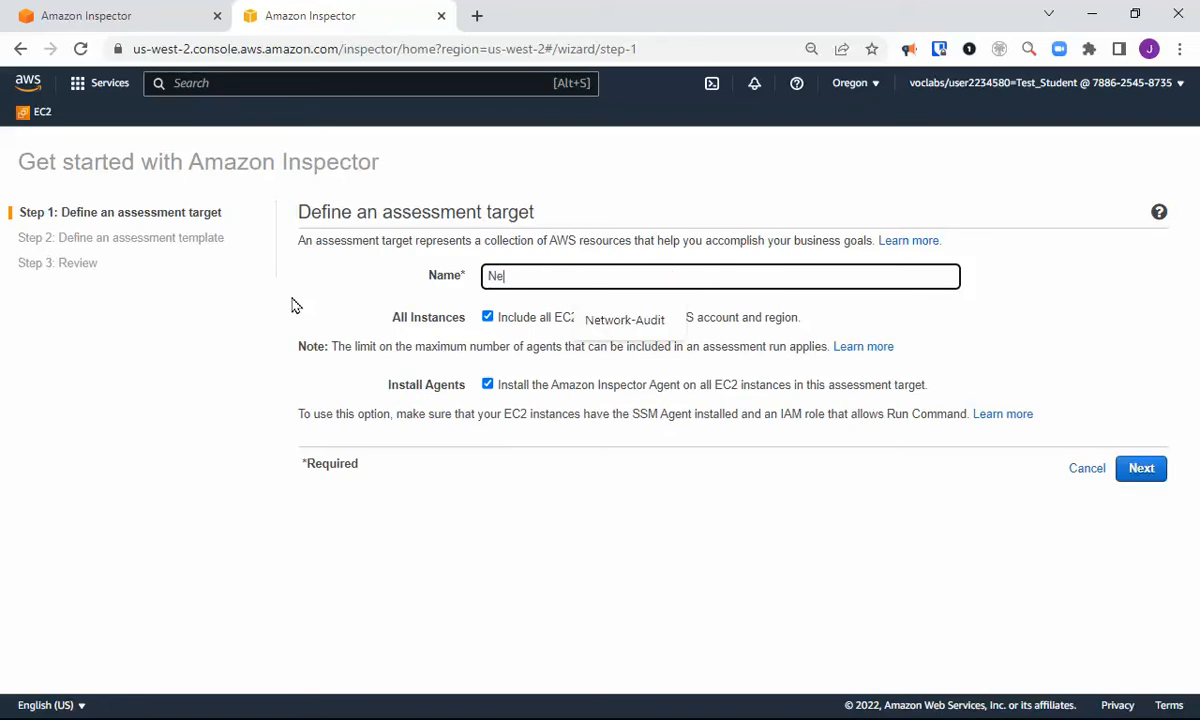
pyautogui.write('twork-Audit')
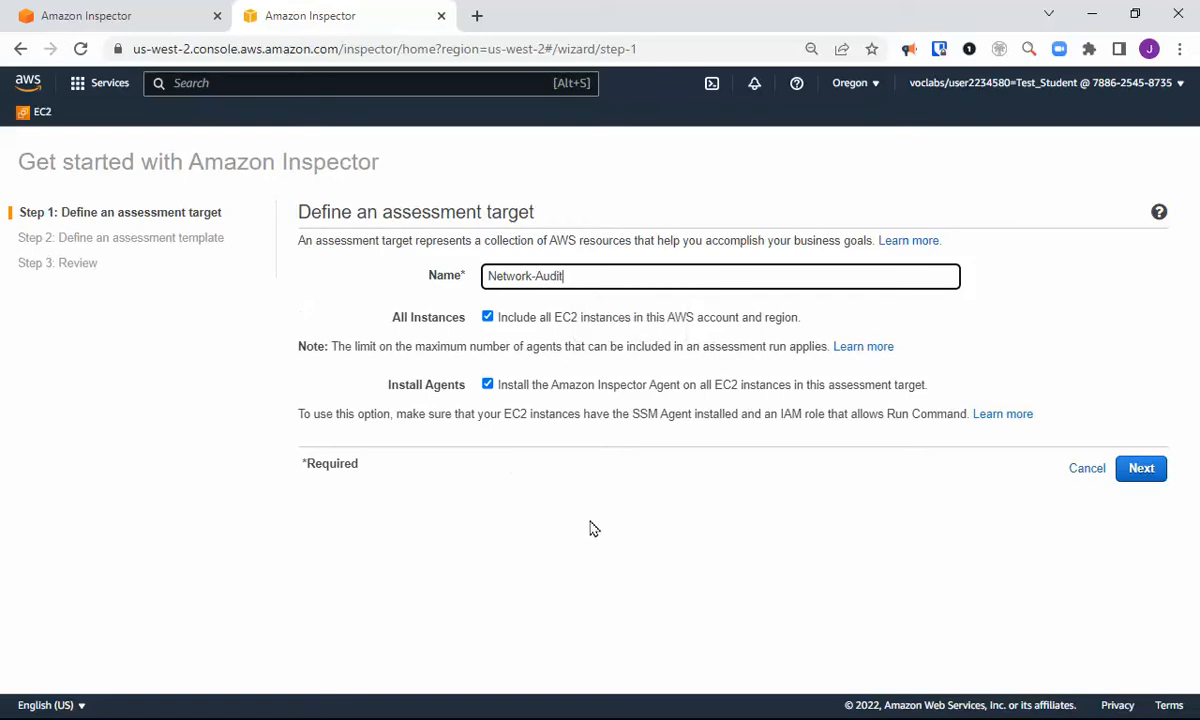
pyautogui.click(592, 528)
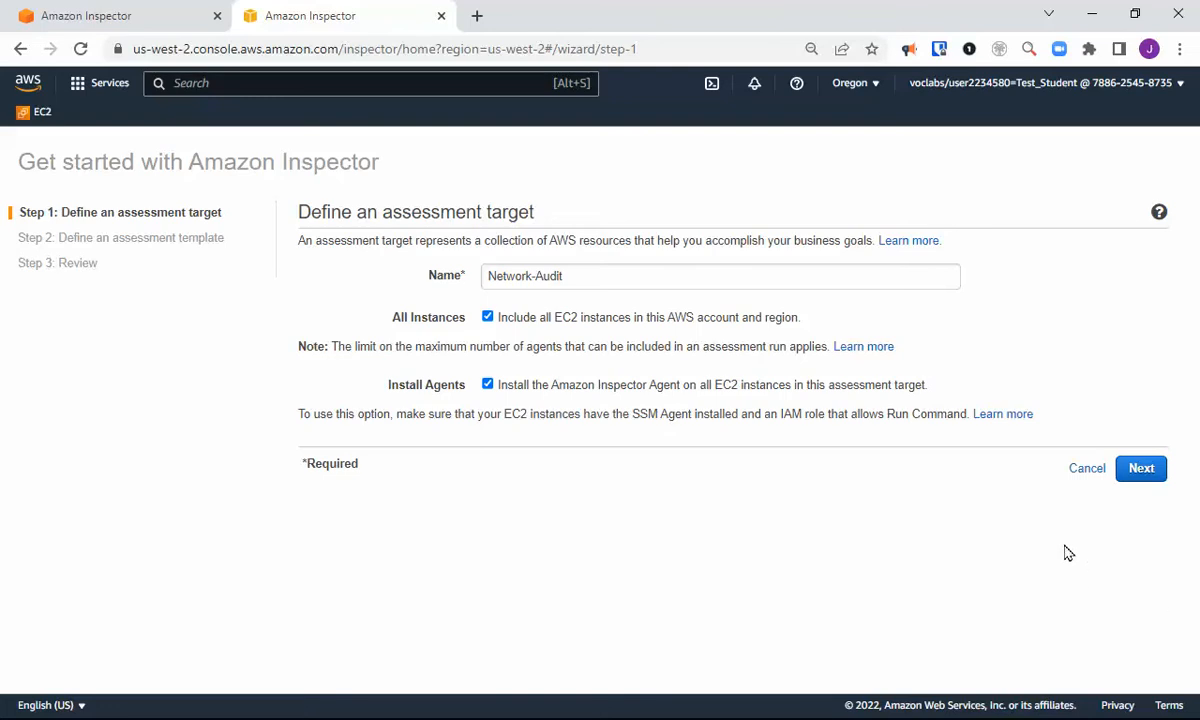
pyautogui.click(1140, 470)
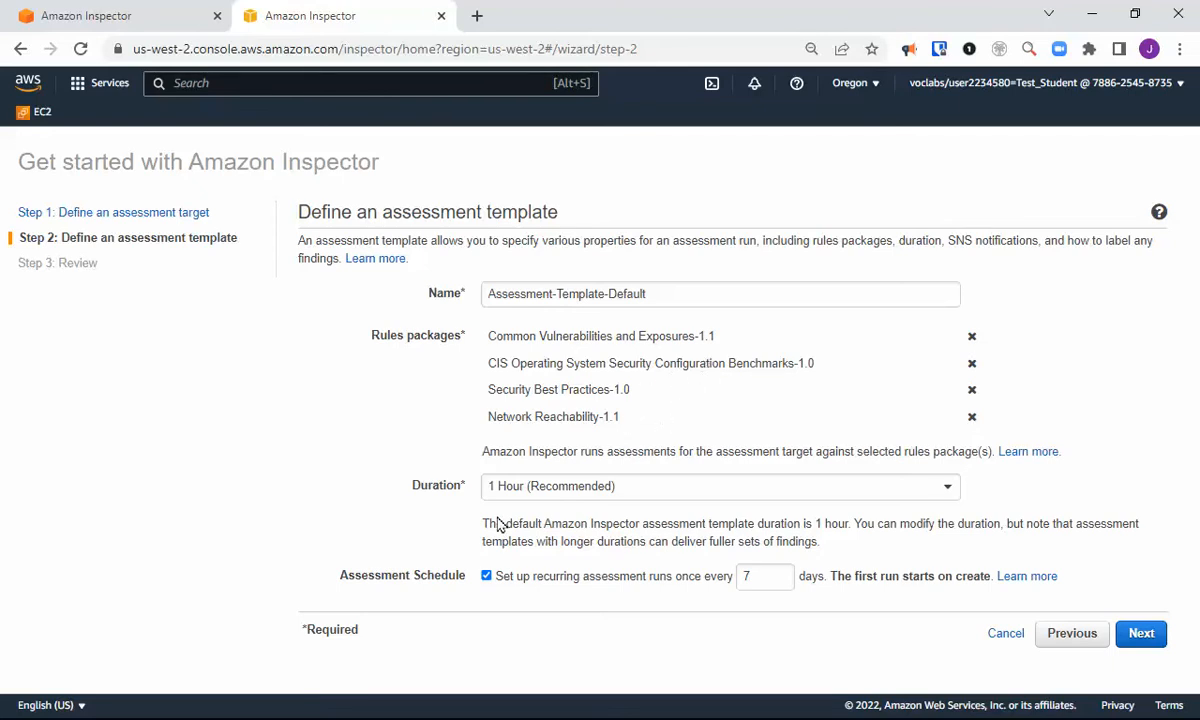
pyautogui.click(1143, 640)
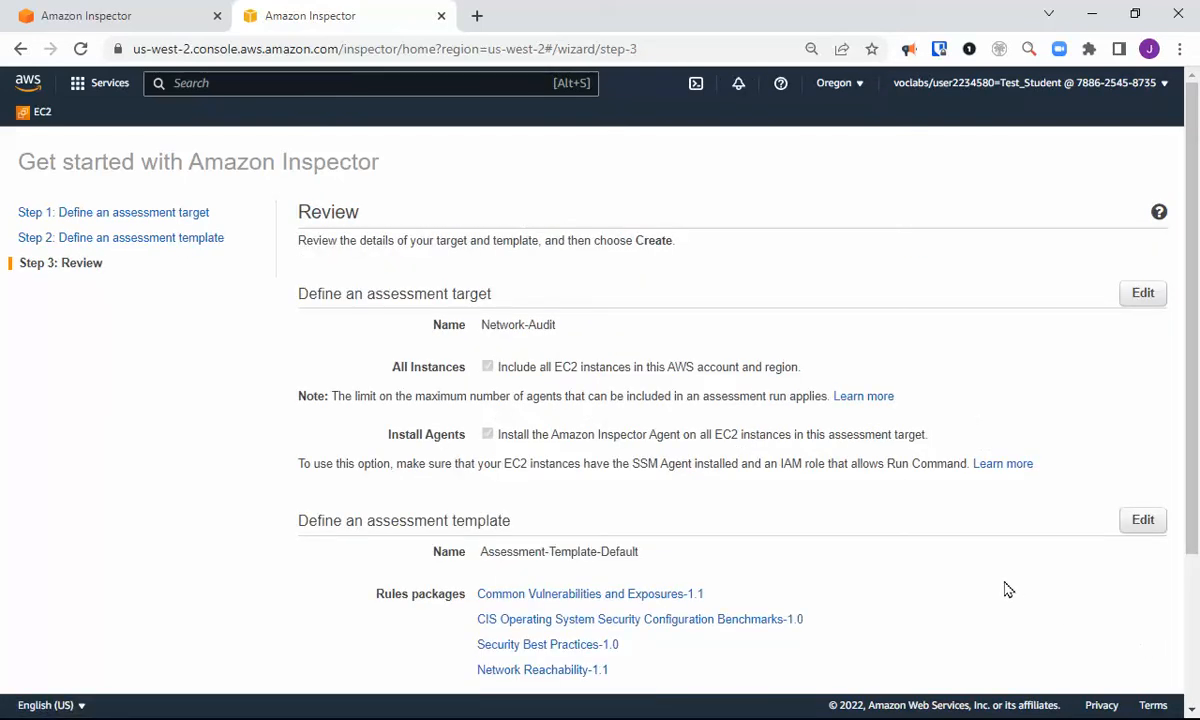
pyautogui.scroll(-2, 1008, 590)
pyautogui.scroll(3, 1005, 588)
pyautogui.click(136, 246)
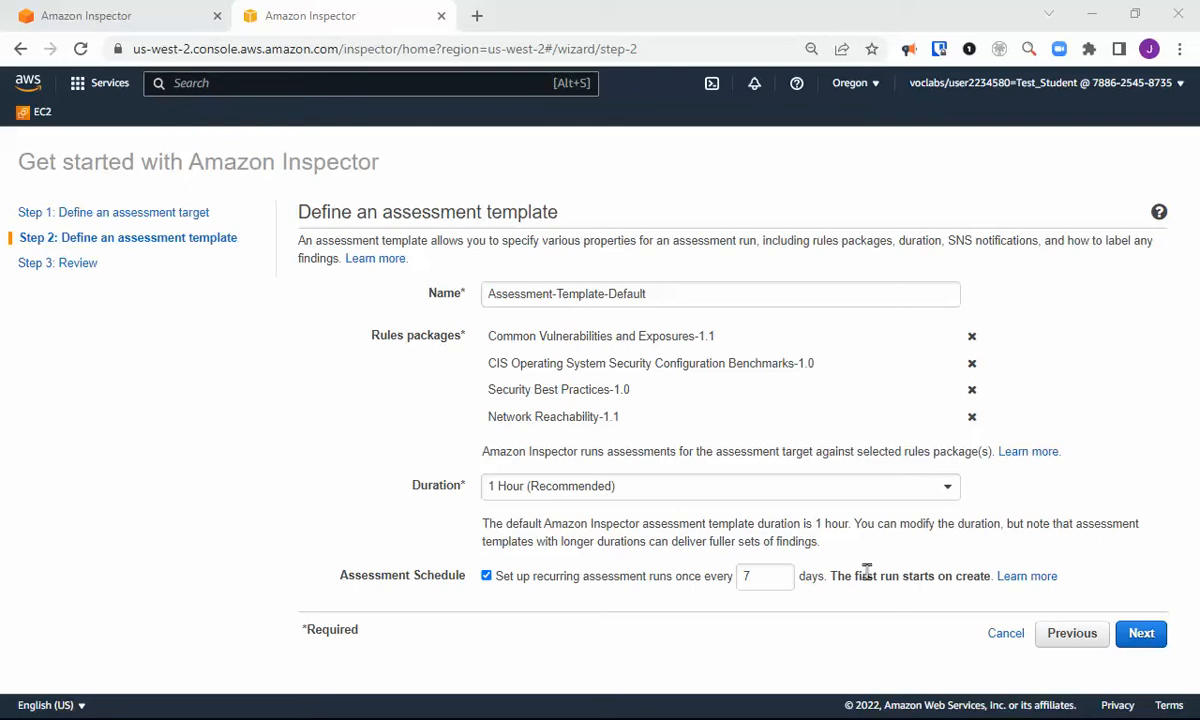
# Remove the Common Vulnerabilities, CIS Benchmarks and Security Best Practices rules packages from the assessment template, keeping only Network Reachability-1.1
pyautogui.click(622, 416)
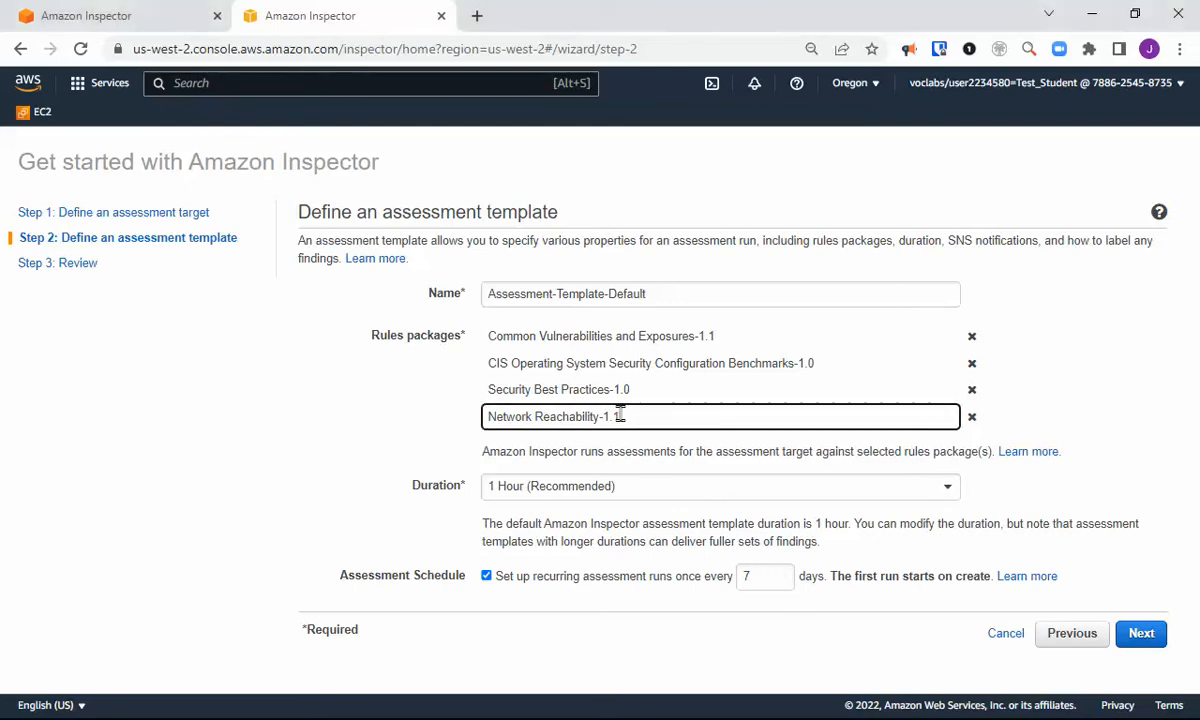
pyautogui.moveTo(622, 416); pyautogui.dragTo(485, 416)
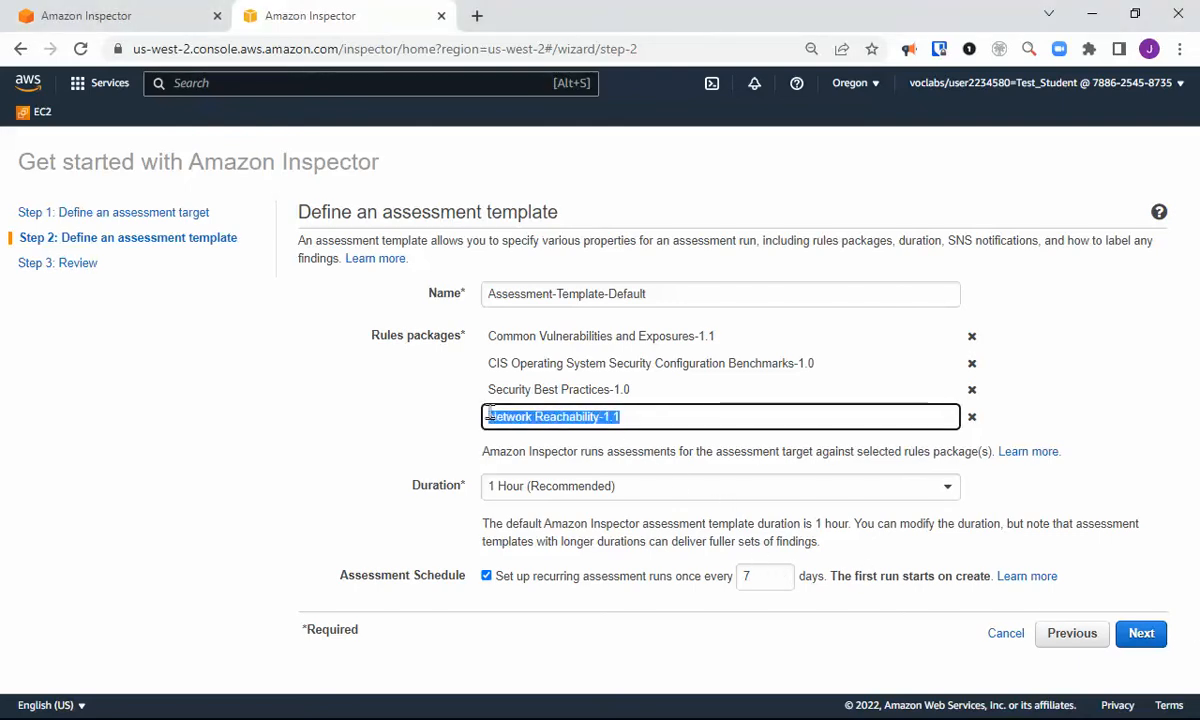
pyautogui.click(433, 423)
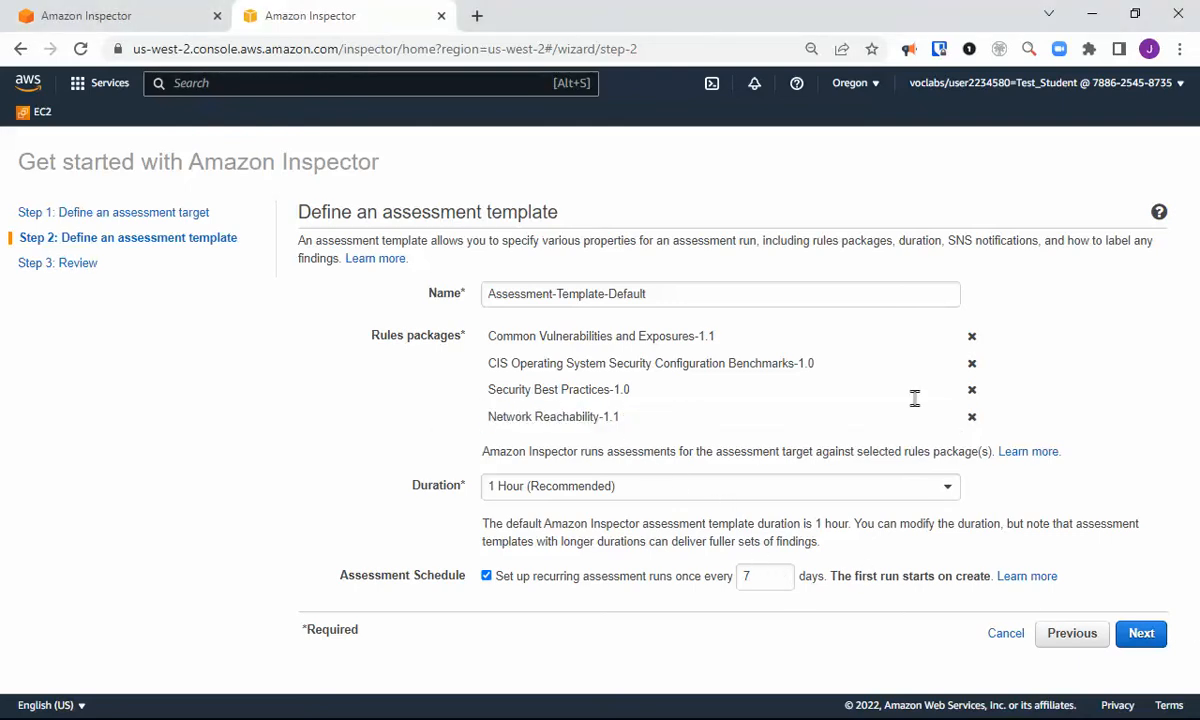
pyautogui.click(972, 338)
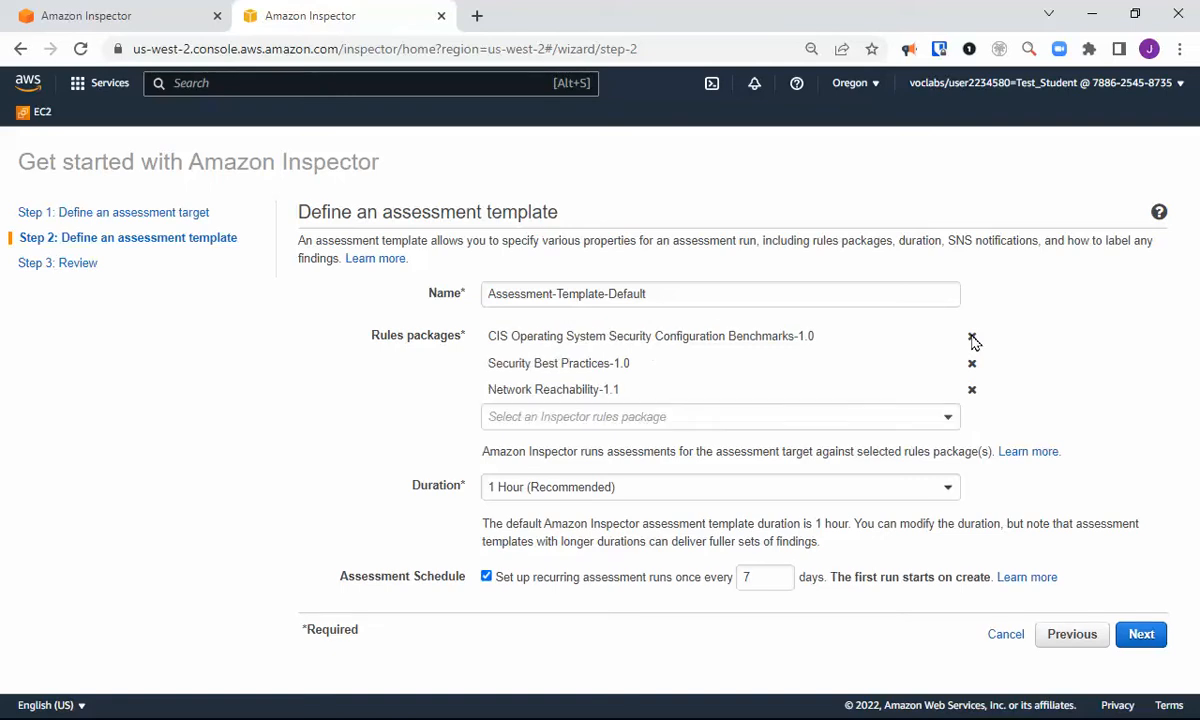
pyautogui.click(972, 338)
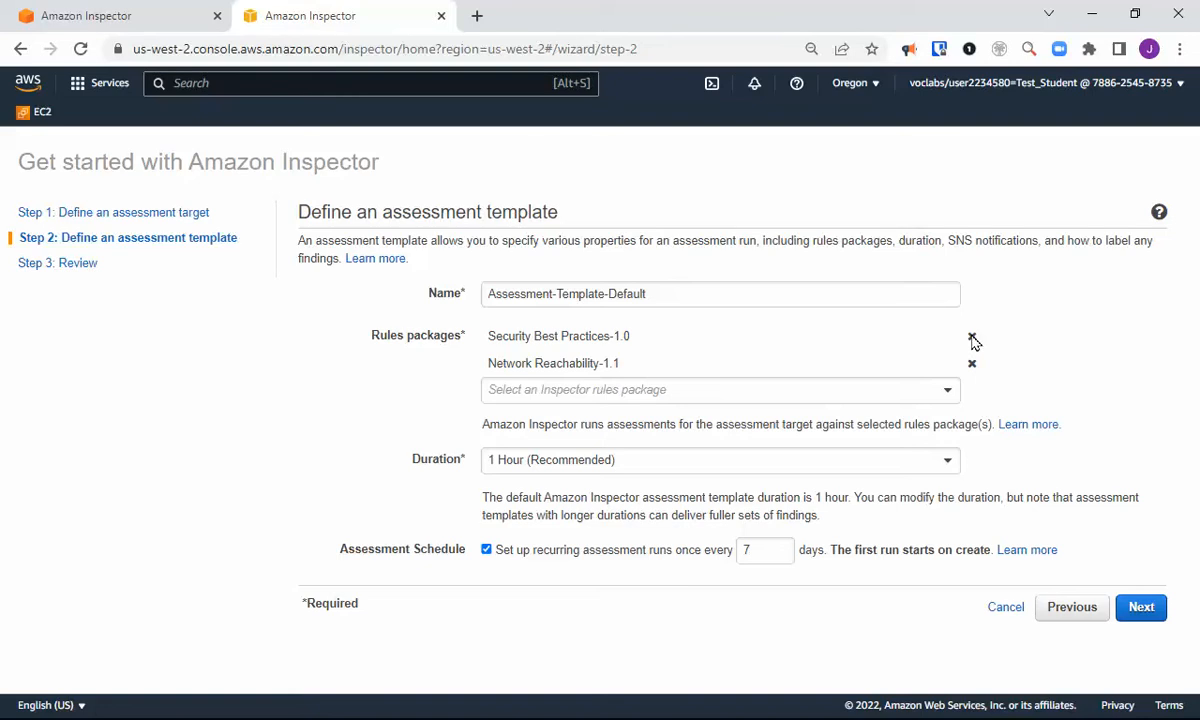
pyautogui.click(972, 338)
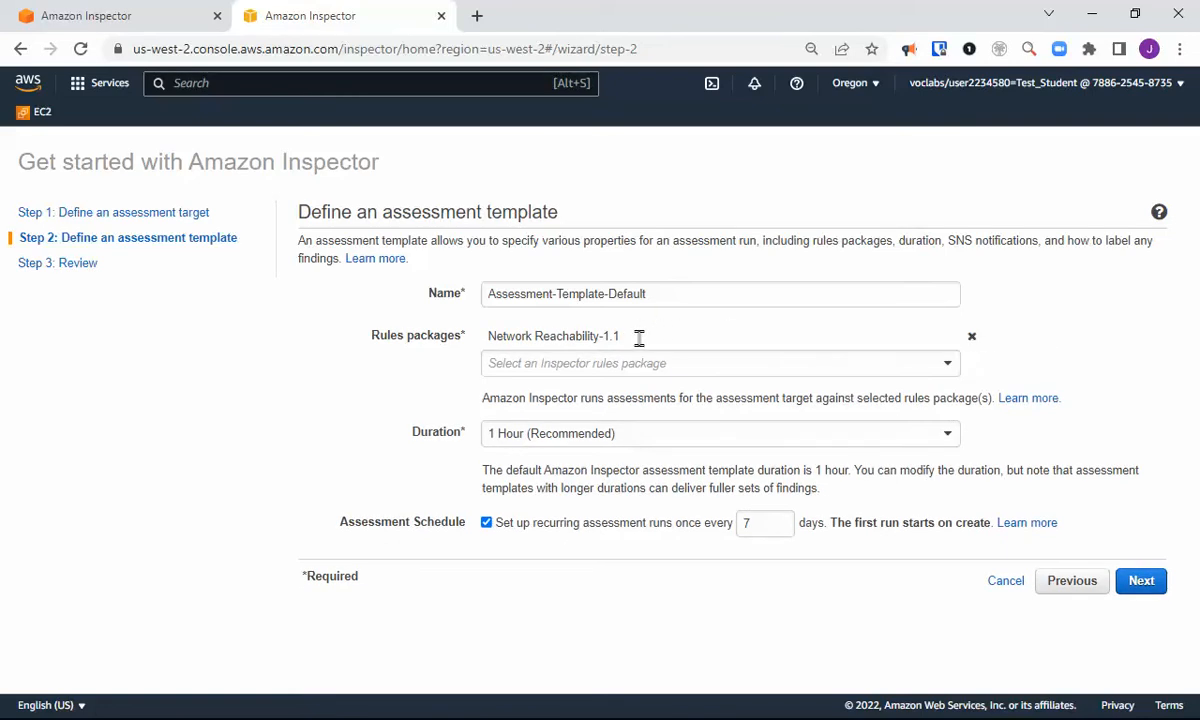
# Set the assessment template's duration to 15 Minutes and turn off recurring assessment runs
pyautogui.click(608, 436)
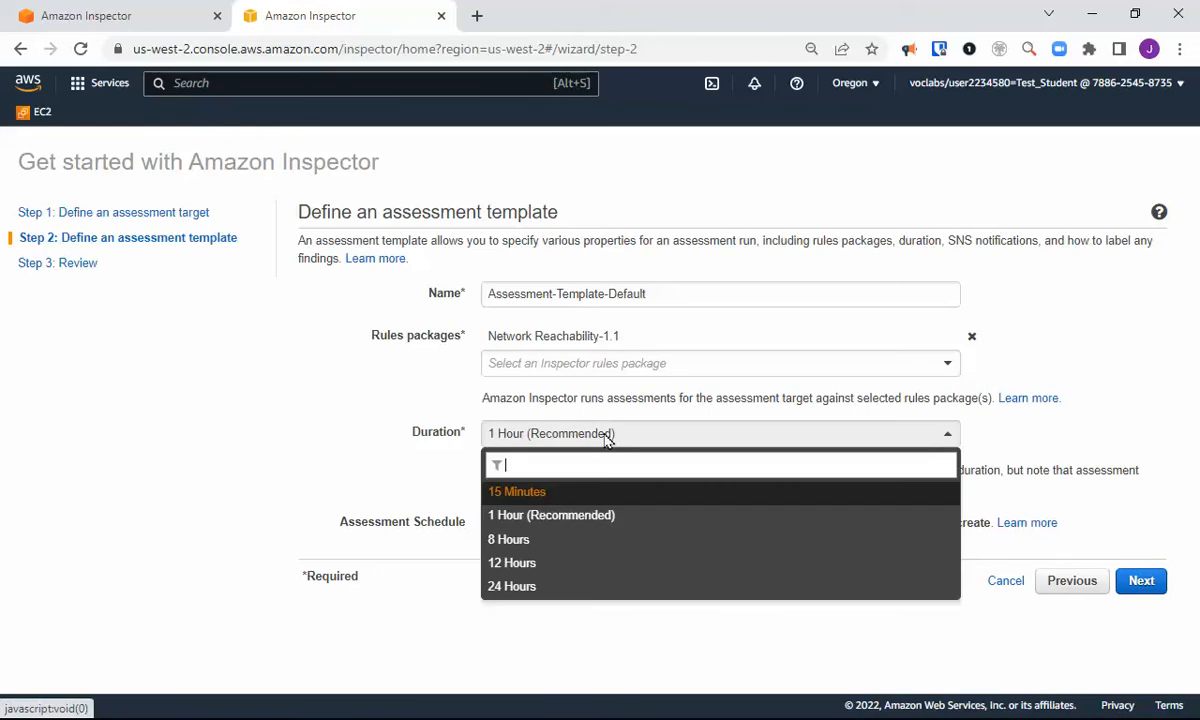
pyautogui.click(531, 496)
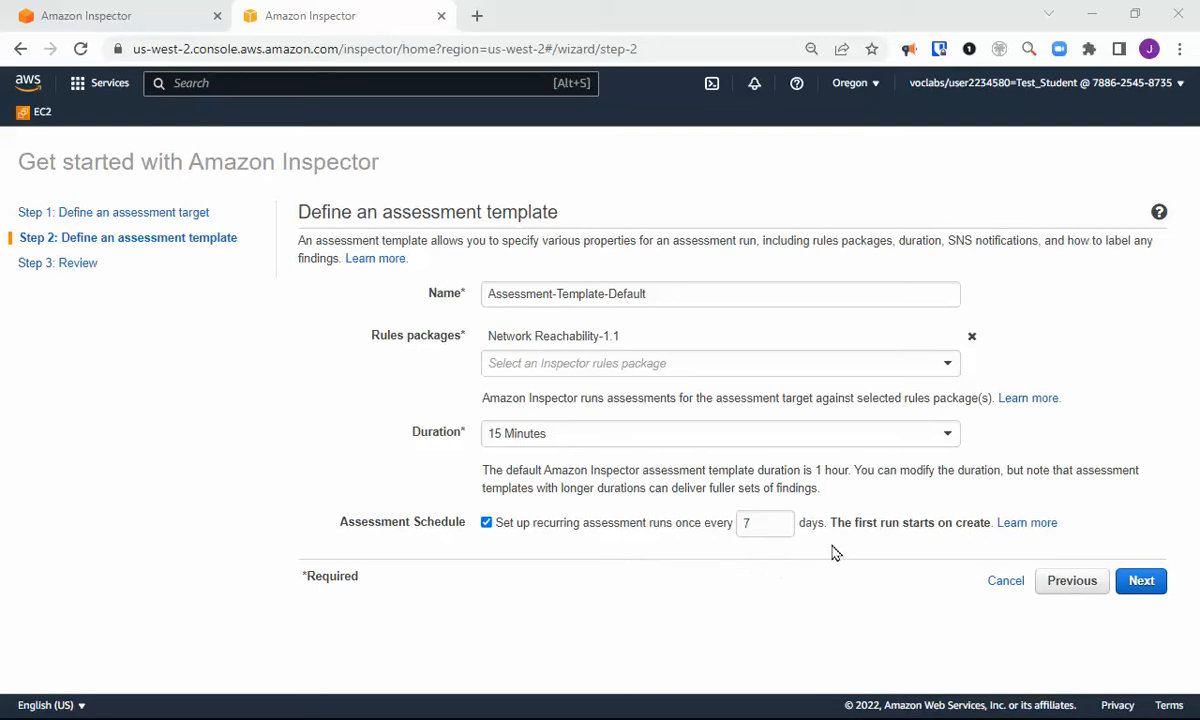
pyautogui.click(486, 524)
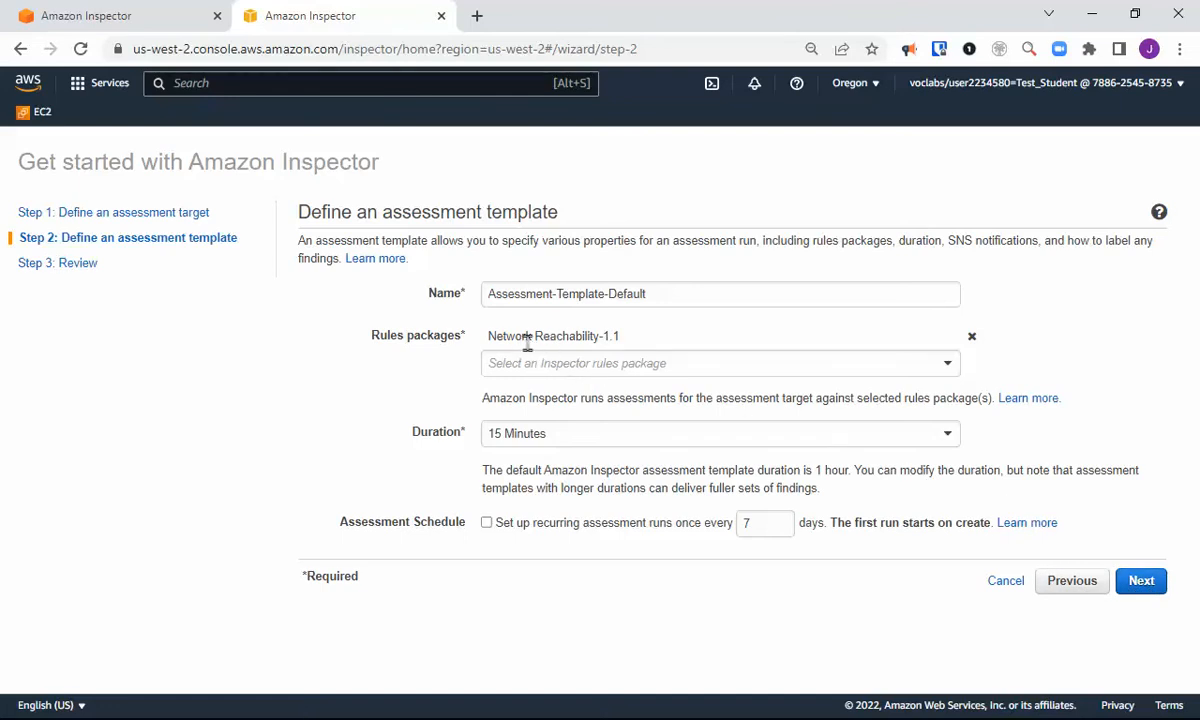
# Continue to the review and create the assessment with the Network-Audit target and default-named template
pyautogui.click(1141, 581)
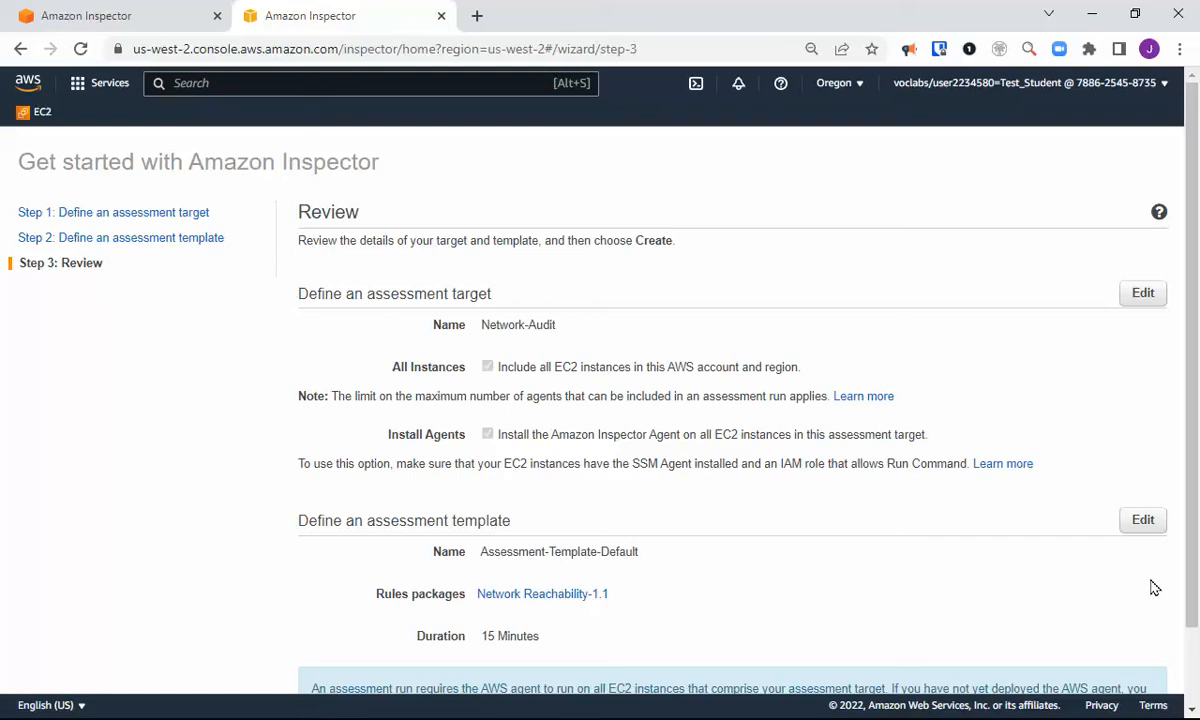
pyautogui.scroll(-1, 1095, 558)
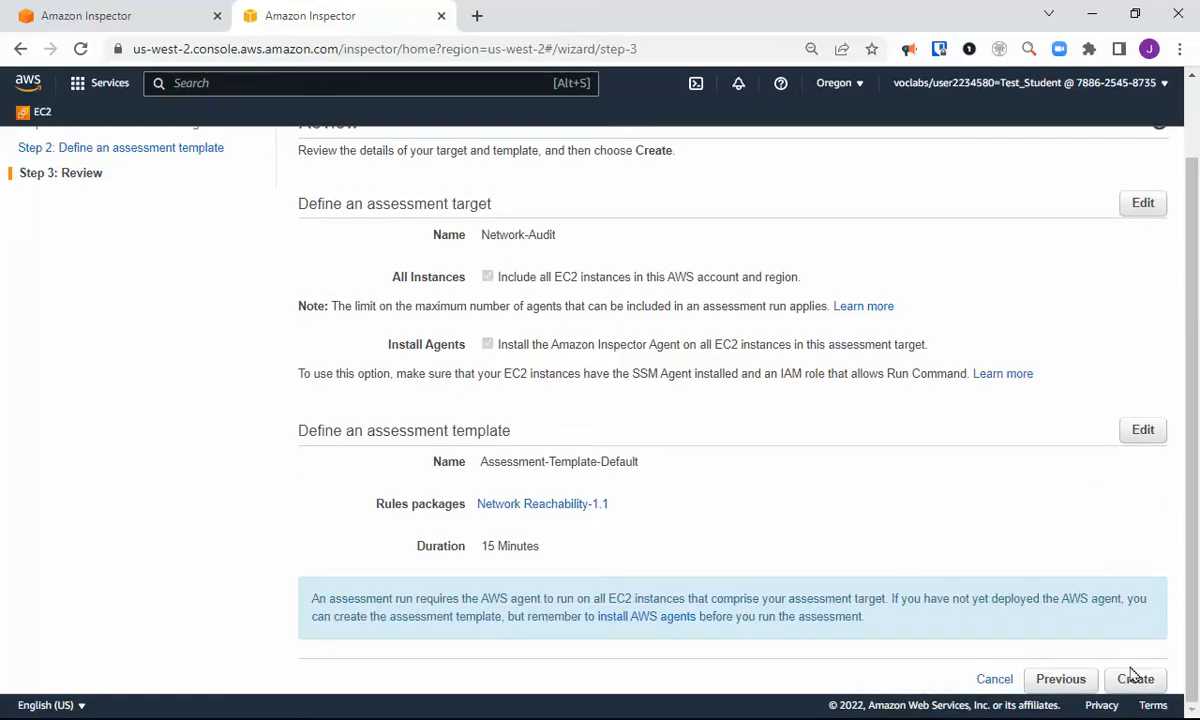
pyautogui.click(1135, 679)
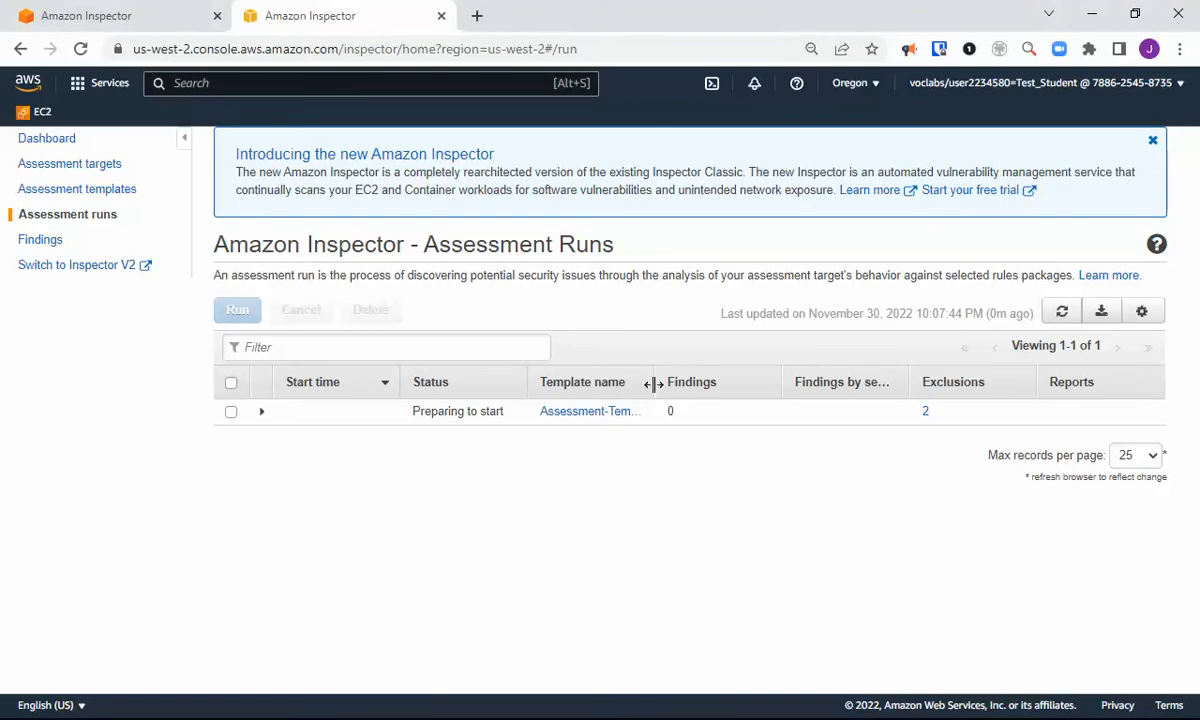
# Widen the Template name column and examine the assessment run's details and status, collapsing the run at the end
pyautogui.moveTo(651, 383); pyautogui.dragTo(737, 402)
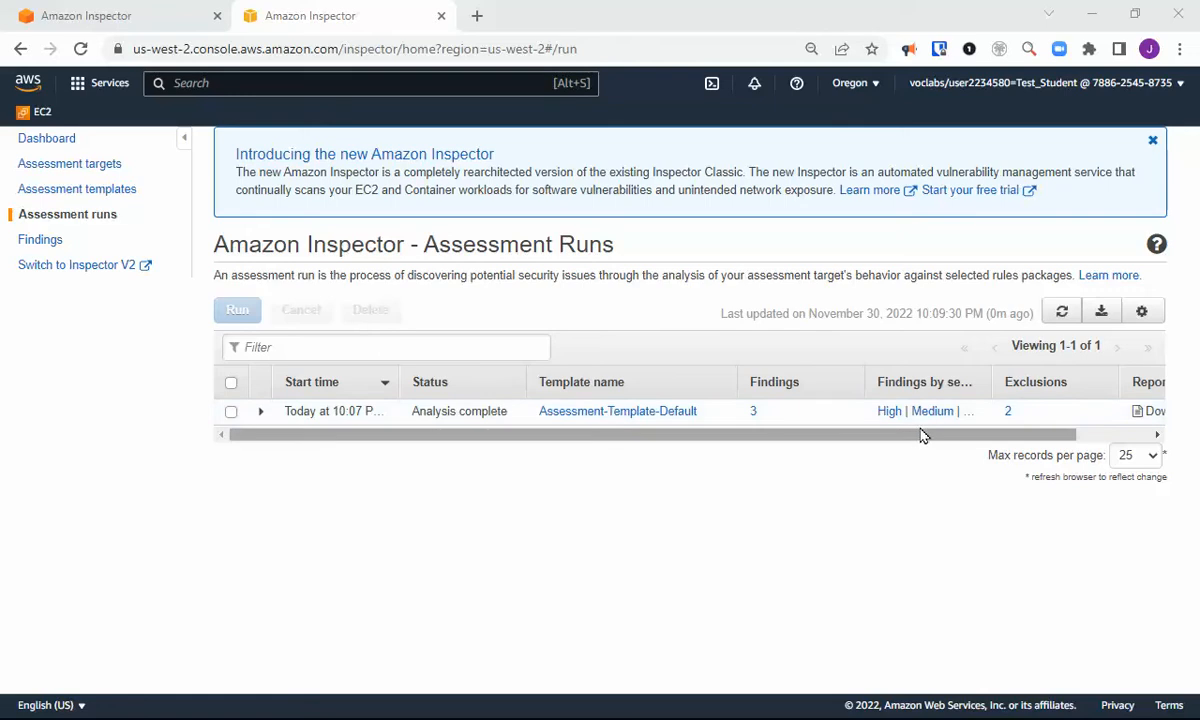
pyautogui.click(260, 412)
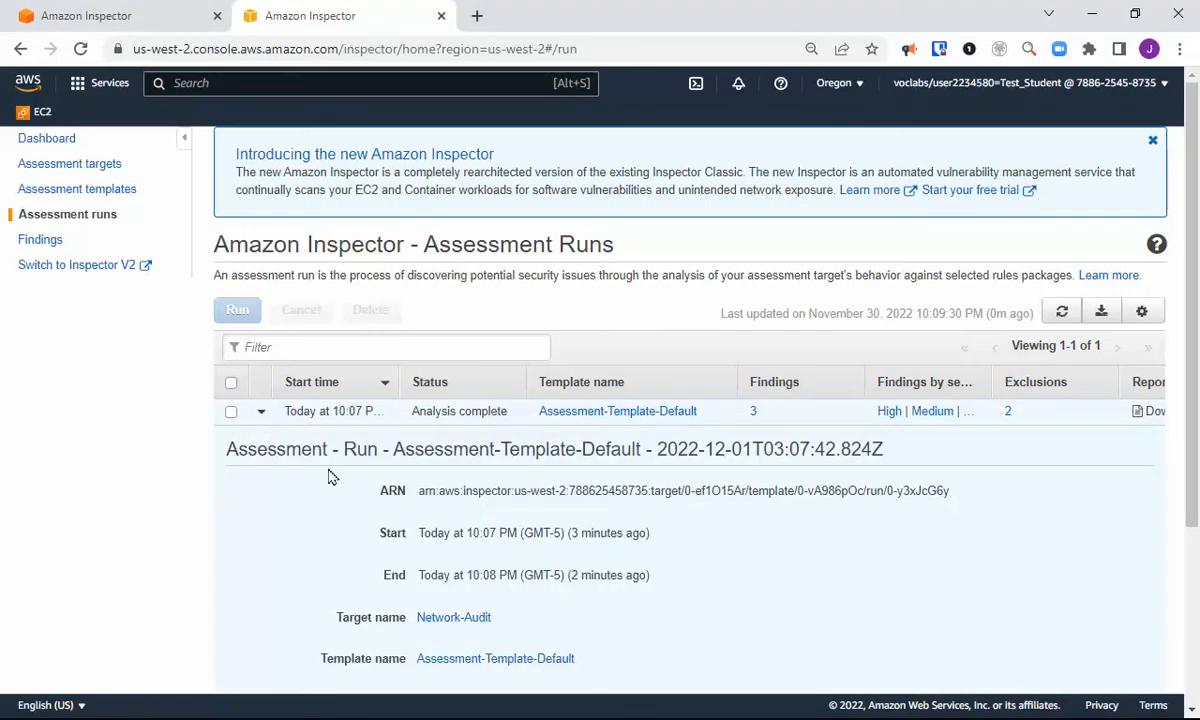
pyautogui.scroll(-3, 616, 554)
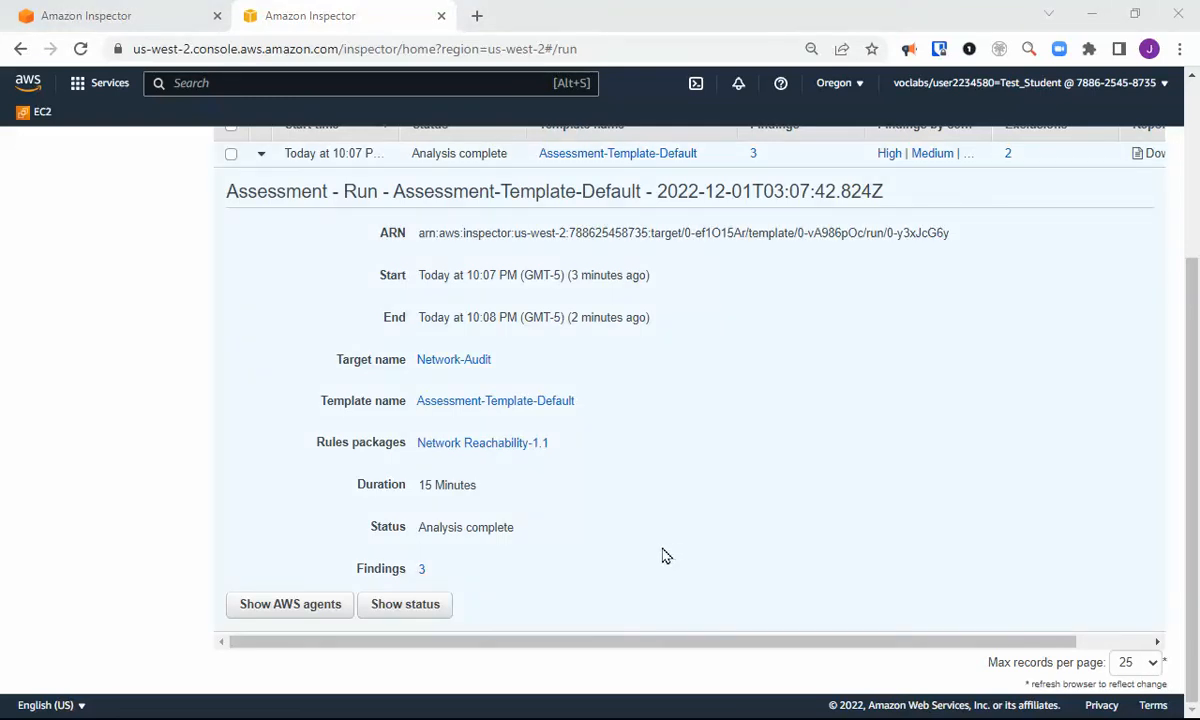
pyautogui.click(392, 607)
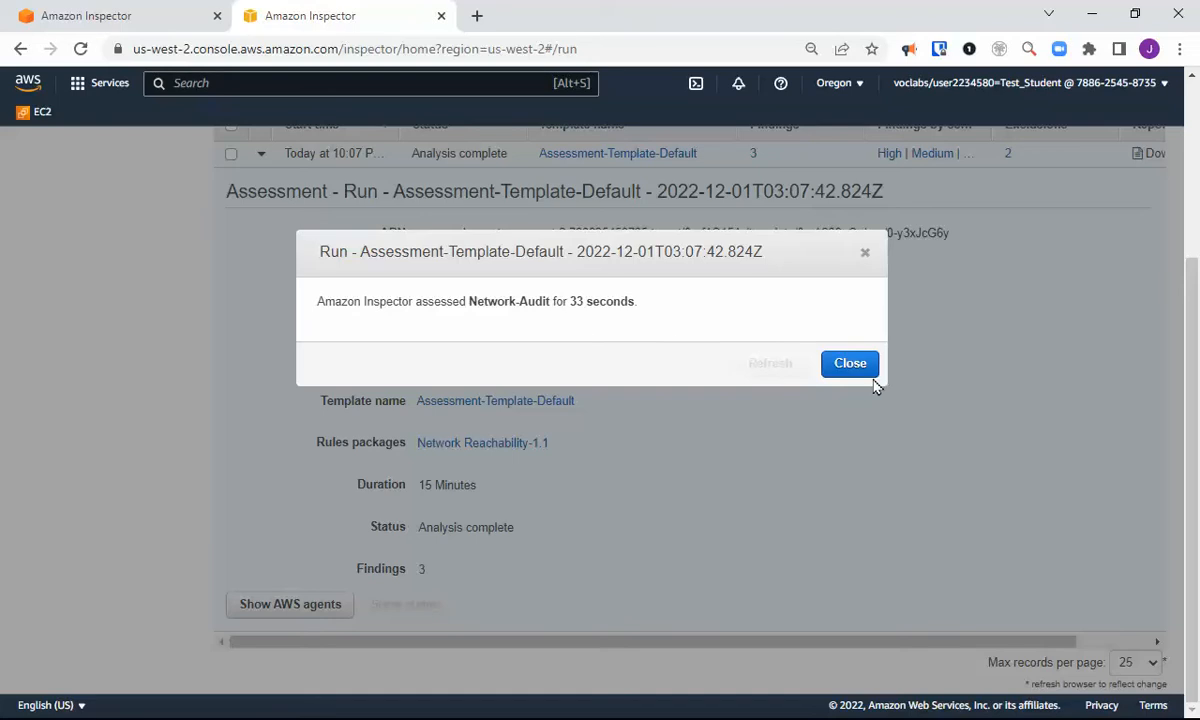
pyautogui.click(845, 366)
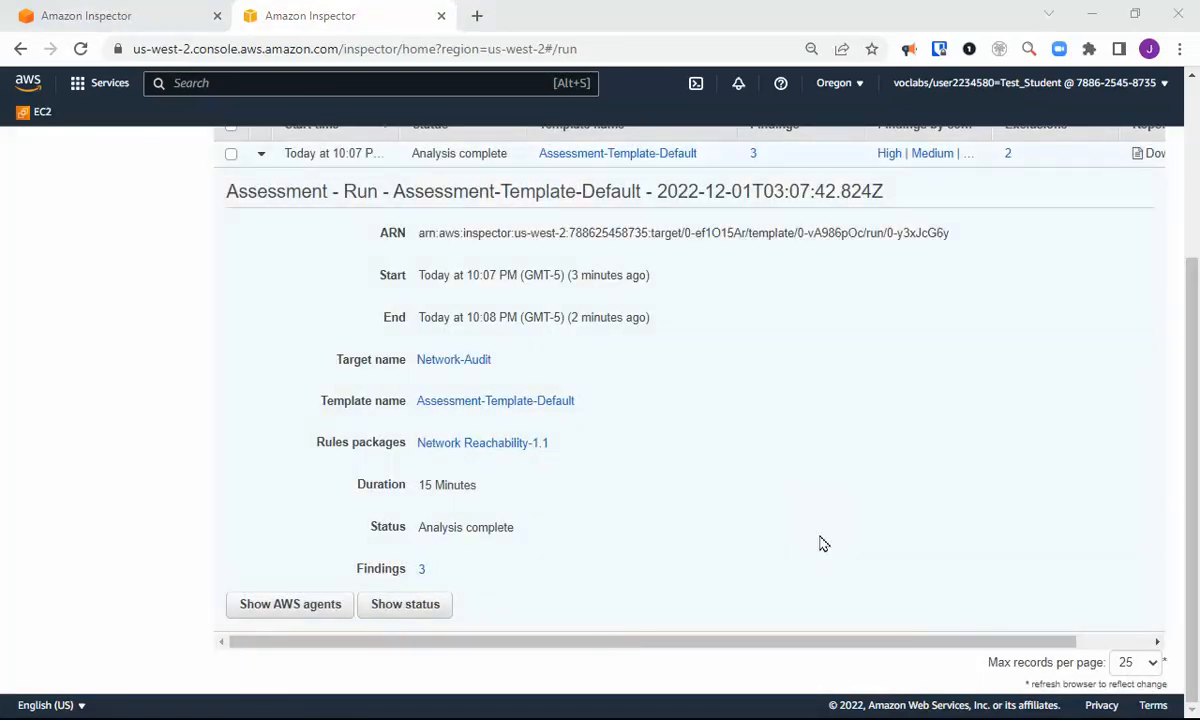
pyautogui.scroll(3, 648, 567)
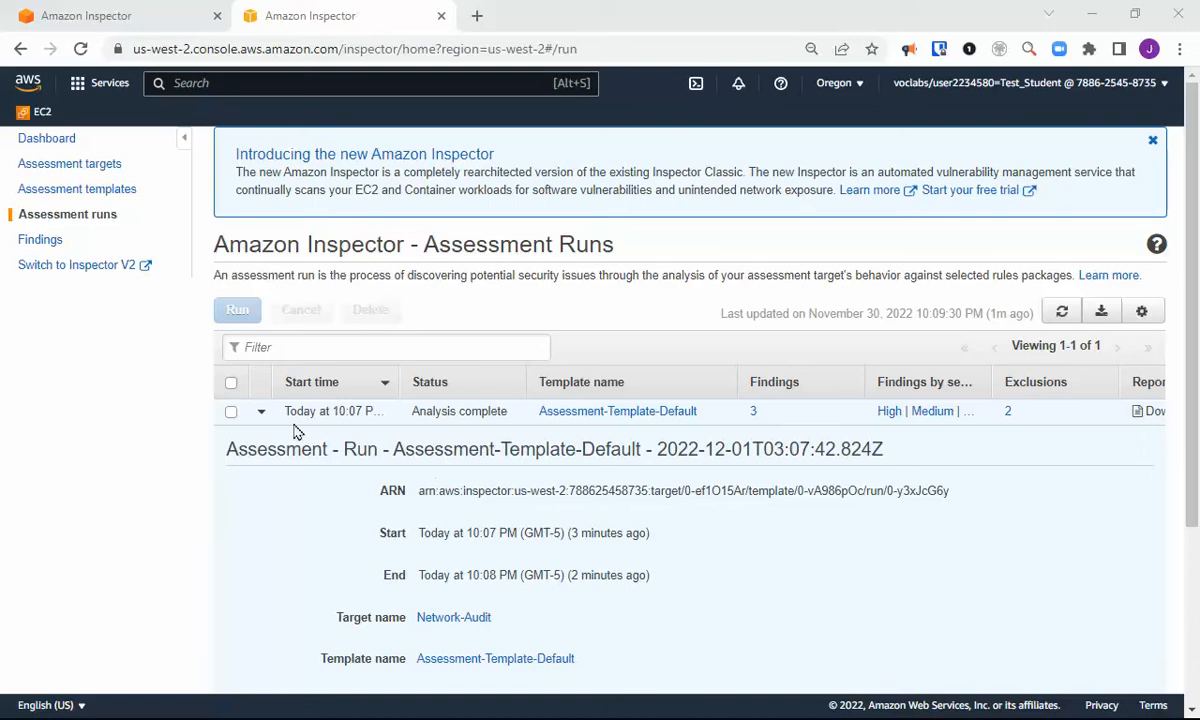
pyautogui.click(260, 412)
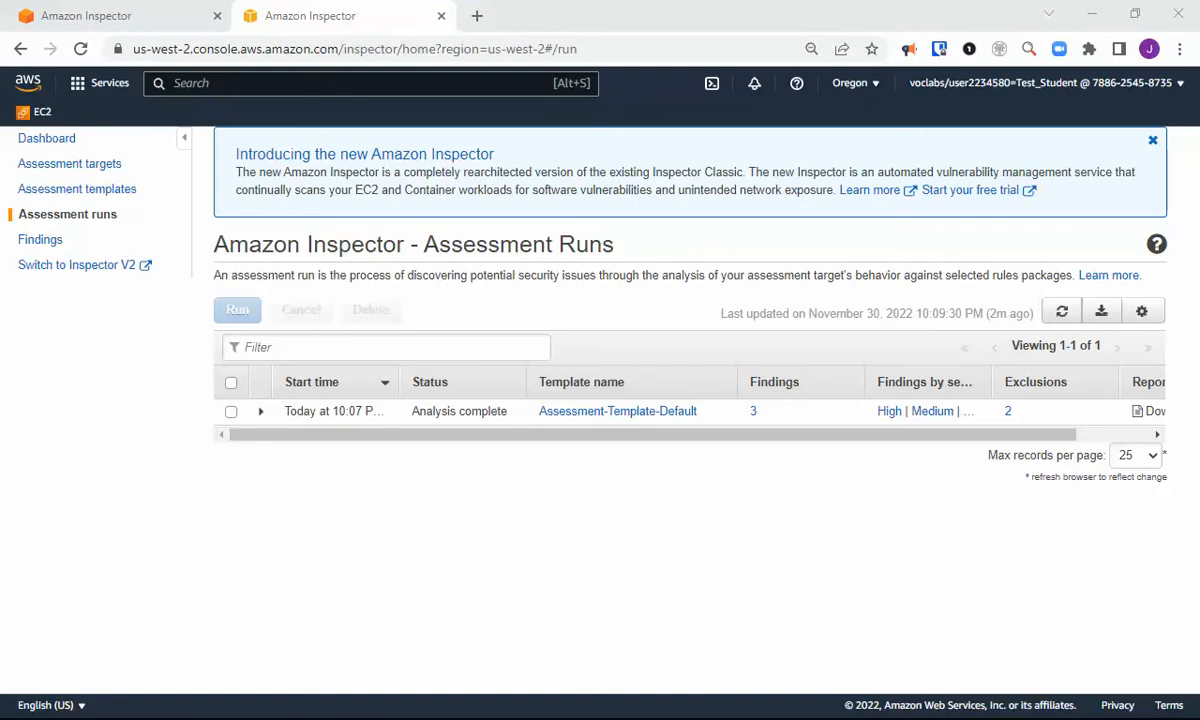
# Open the findings and examine the High severity finding's details, description and recommendation, collapsing it at the end
pyautogui.click(26, 242)
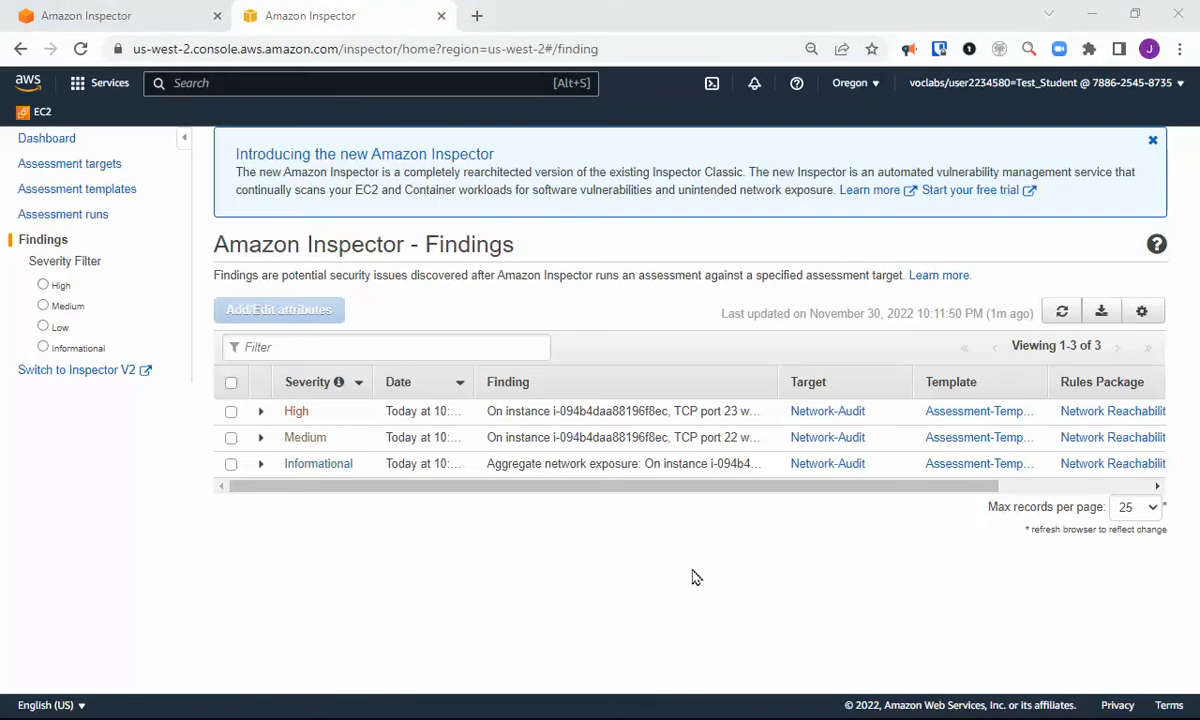
pyautogui.click(258, 415)
pyautogui.scroll(-3, 540, 515)
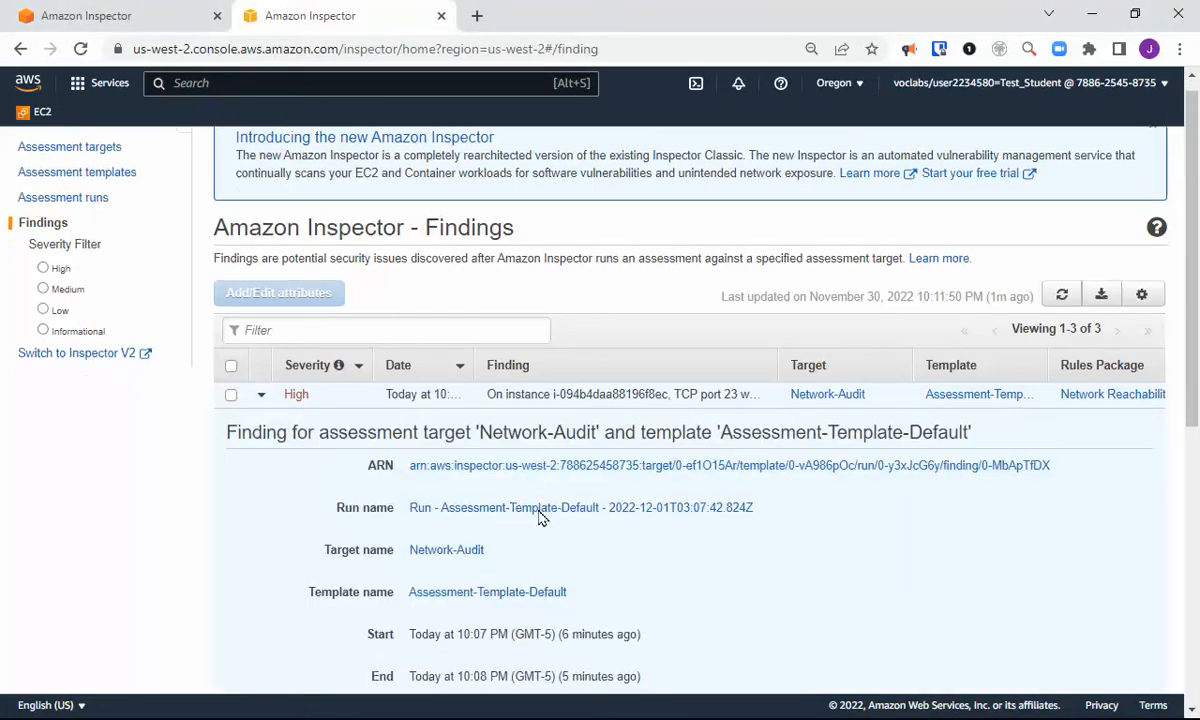
pyautogui.scroll(-5, 555, 535)
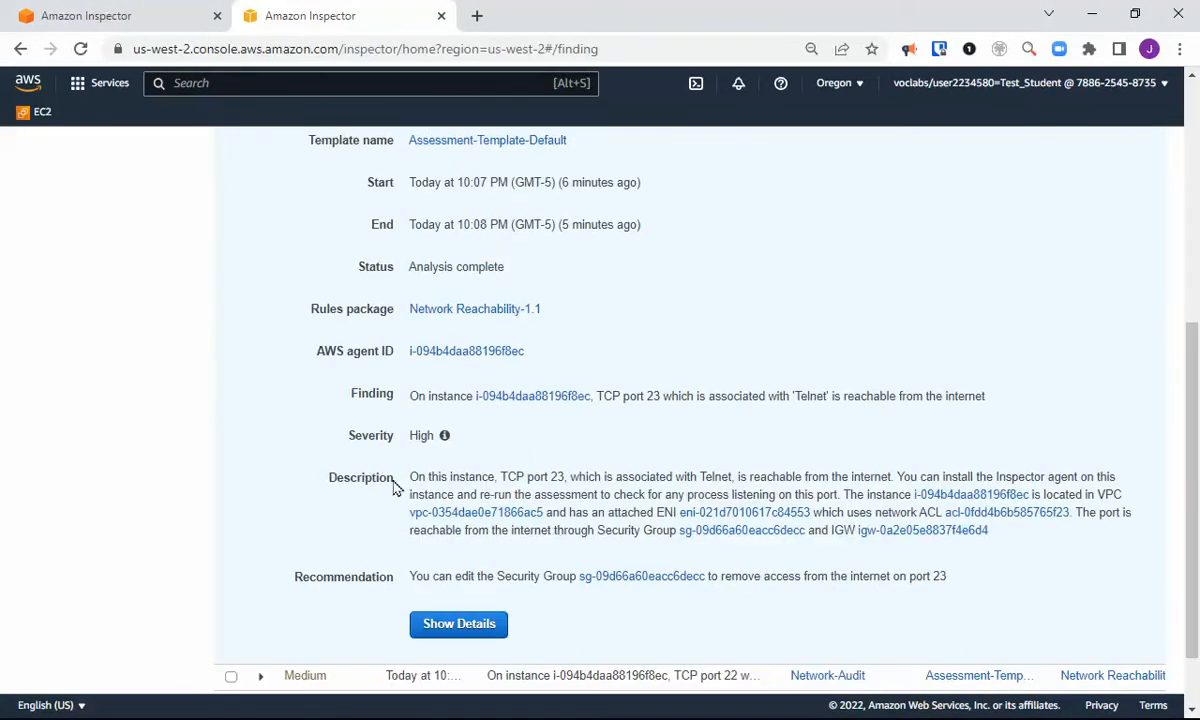
pyautogui.moveTo(409, 477); pyautogui.dragTo(889, 478)
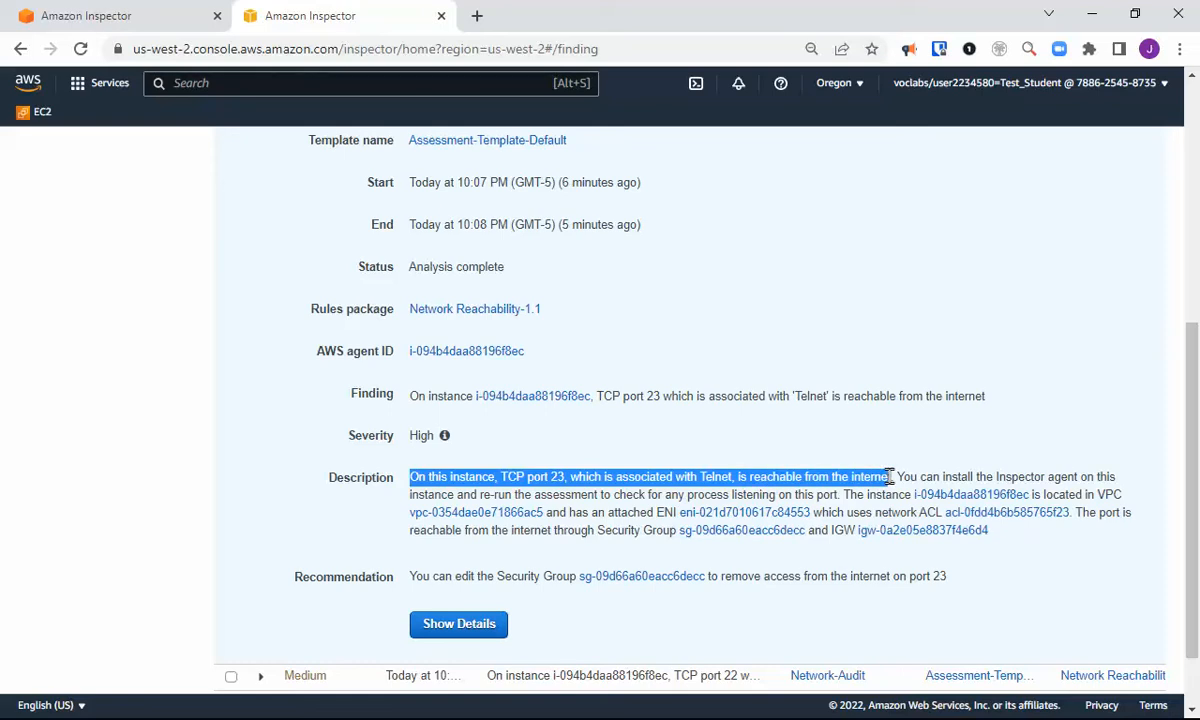
pyautogui.moveTo(891, 477); pyautogui.dragTo(840, 497)
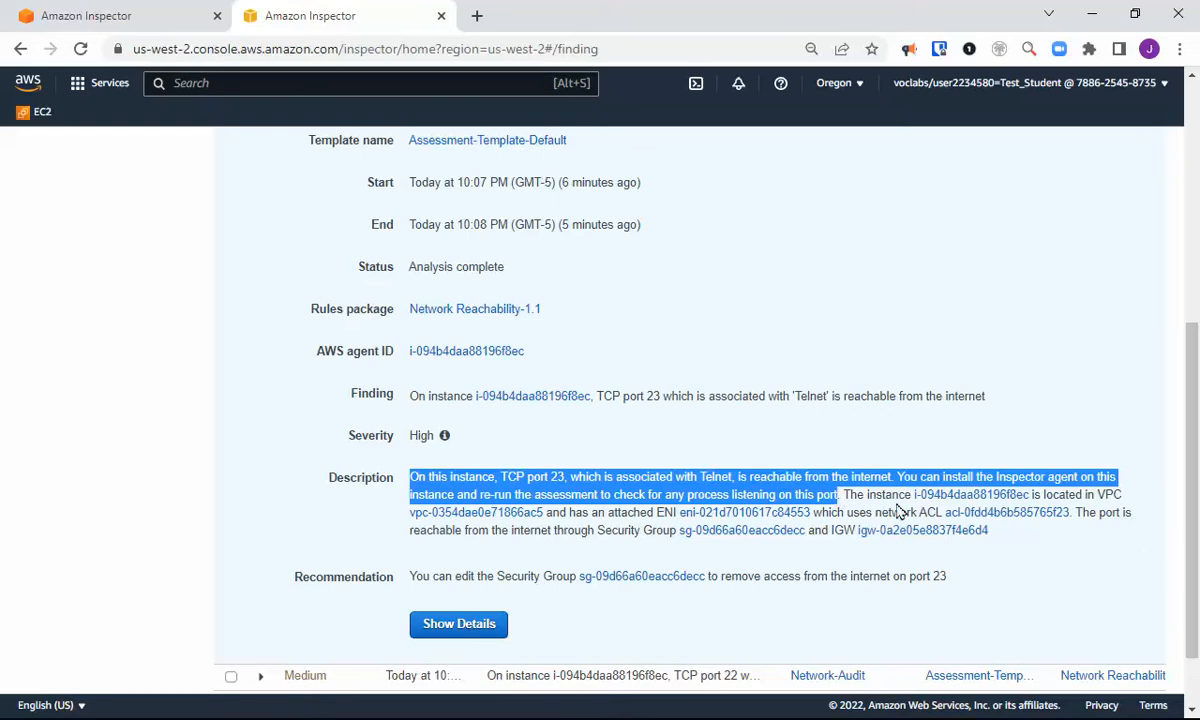
pyautogui.scroll(5, 598, 448)
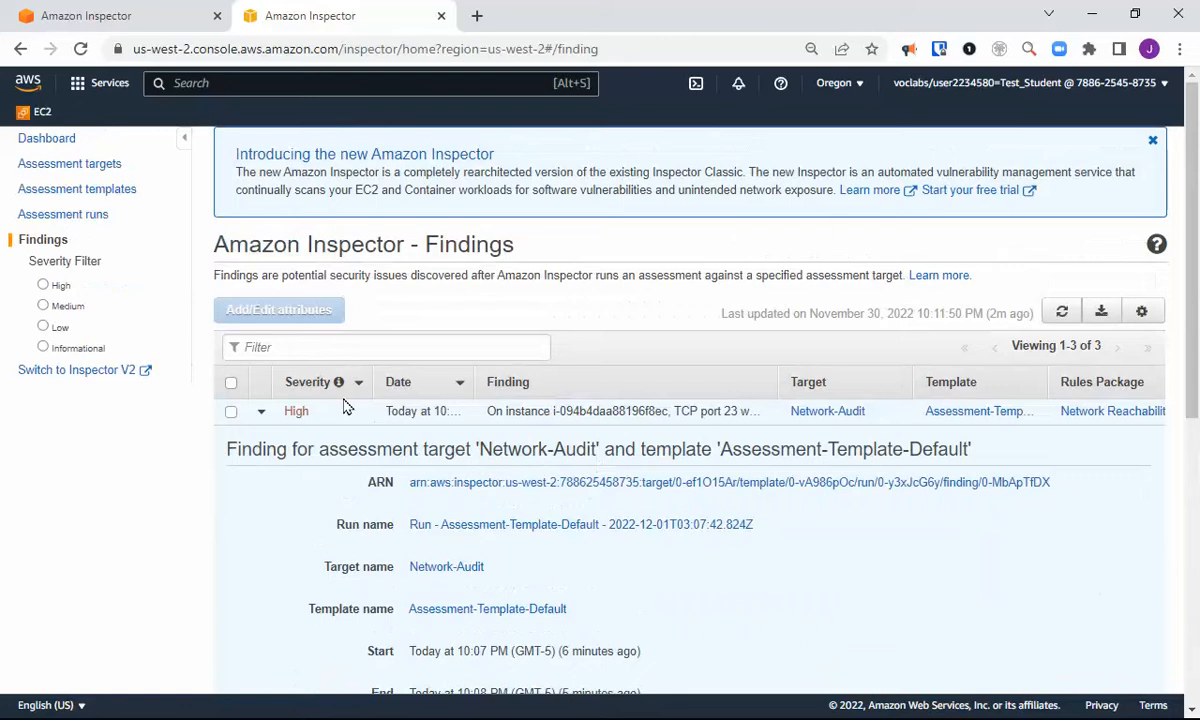
pyautogui.click(261, 411)
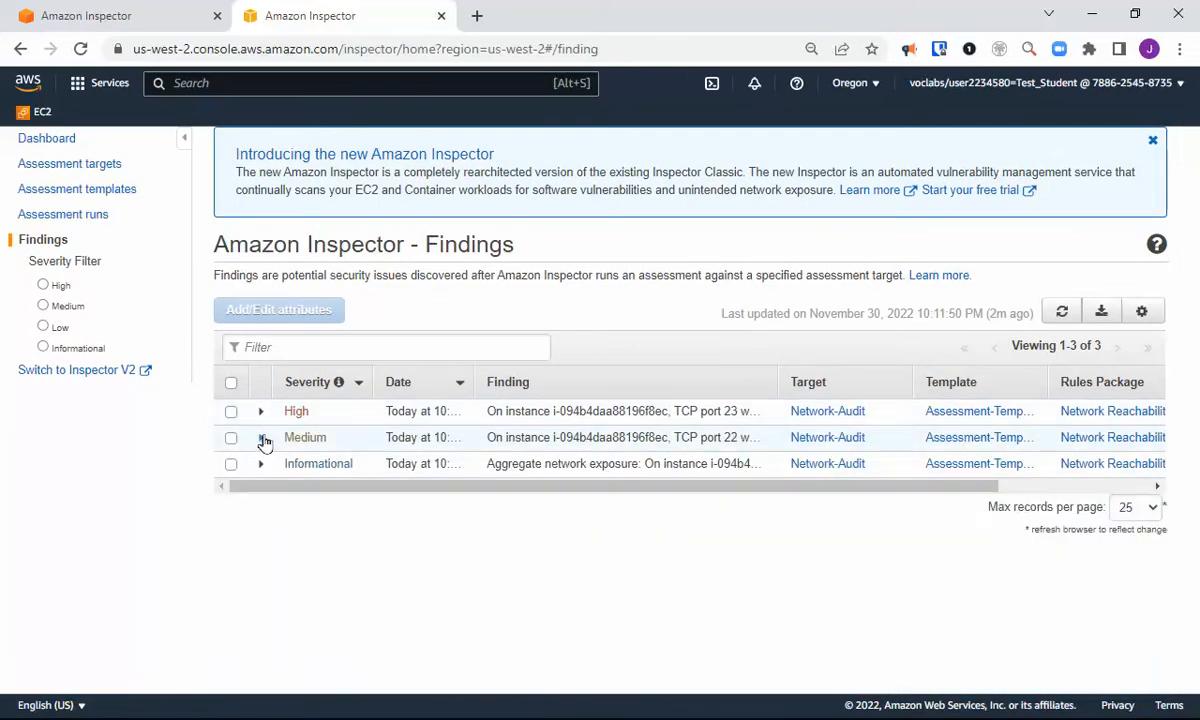
# Expand the Medium severity finding and examine its details, description and recommendation
pyautogui.click(261, 438)
pyautogui.scroll(-1, 562, 505)
pyautogui.scroll(-2, 562, 507)
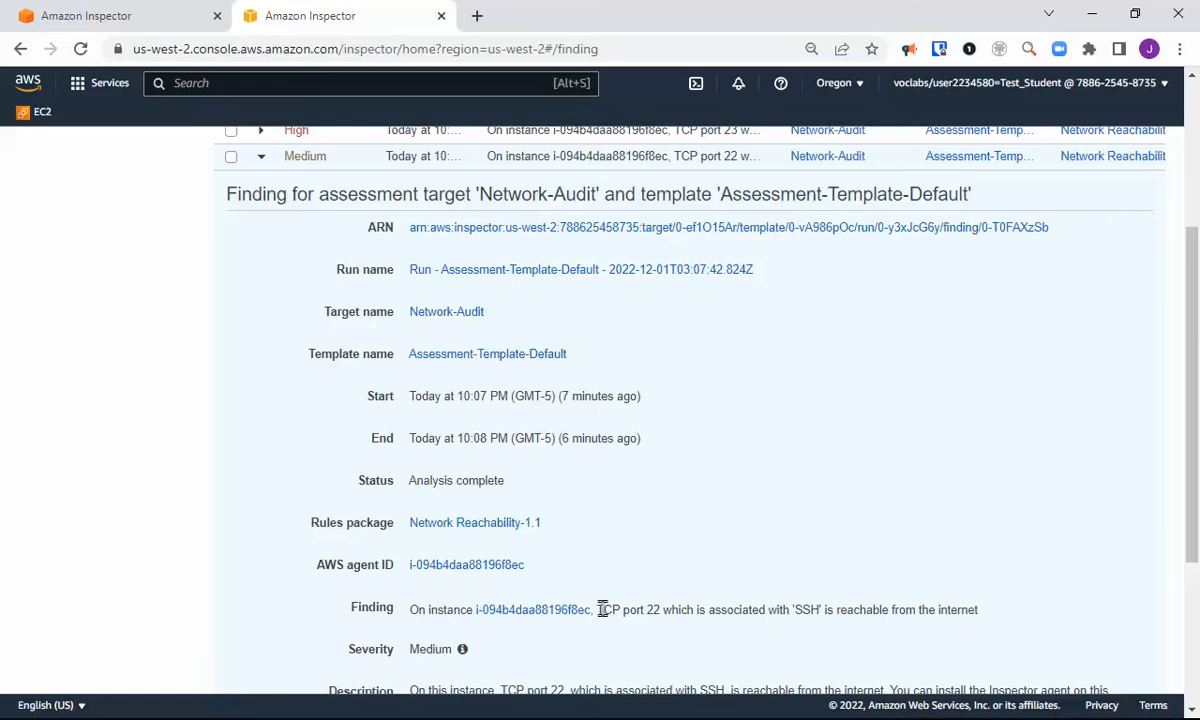
pyautogui.moveTo(602, 609); pyautogui.dragTo(660, 604)
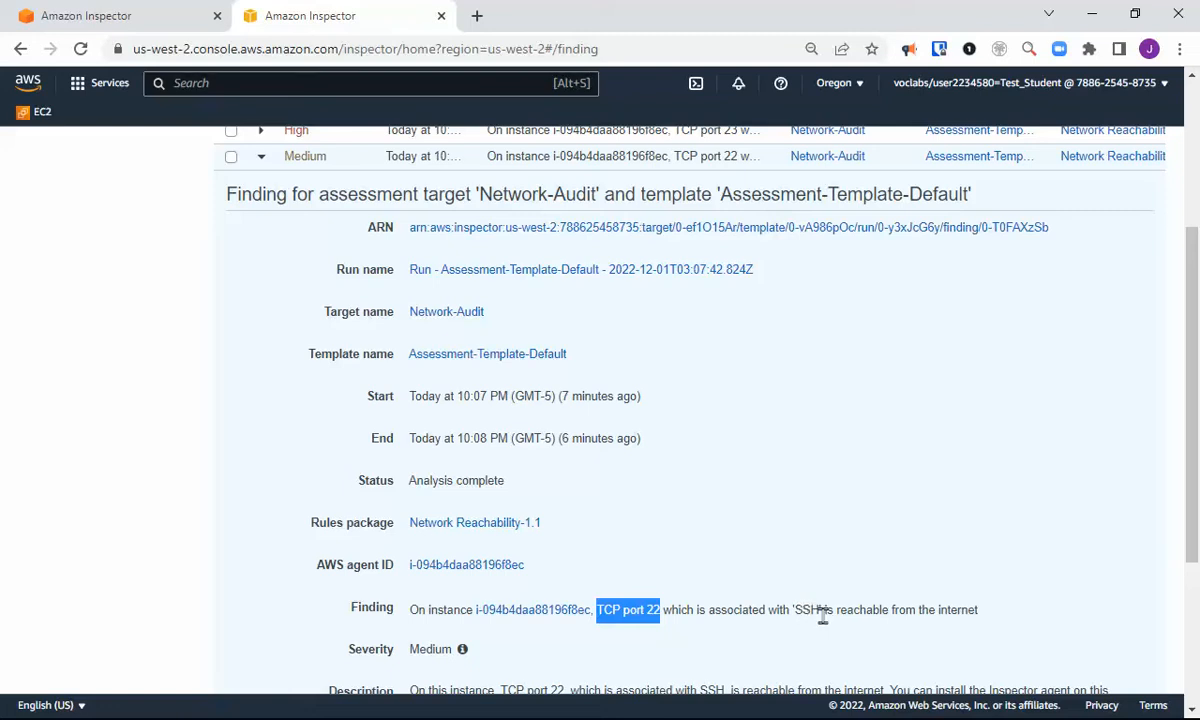
pyautogui.scroll(-1, 820, 615)
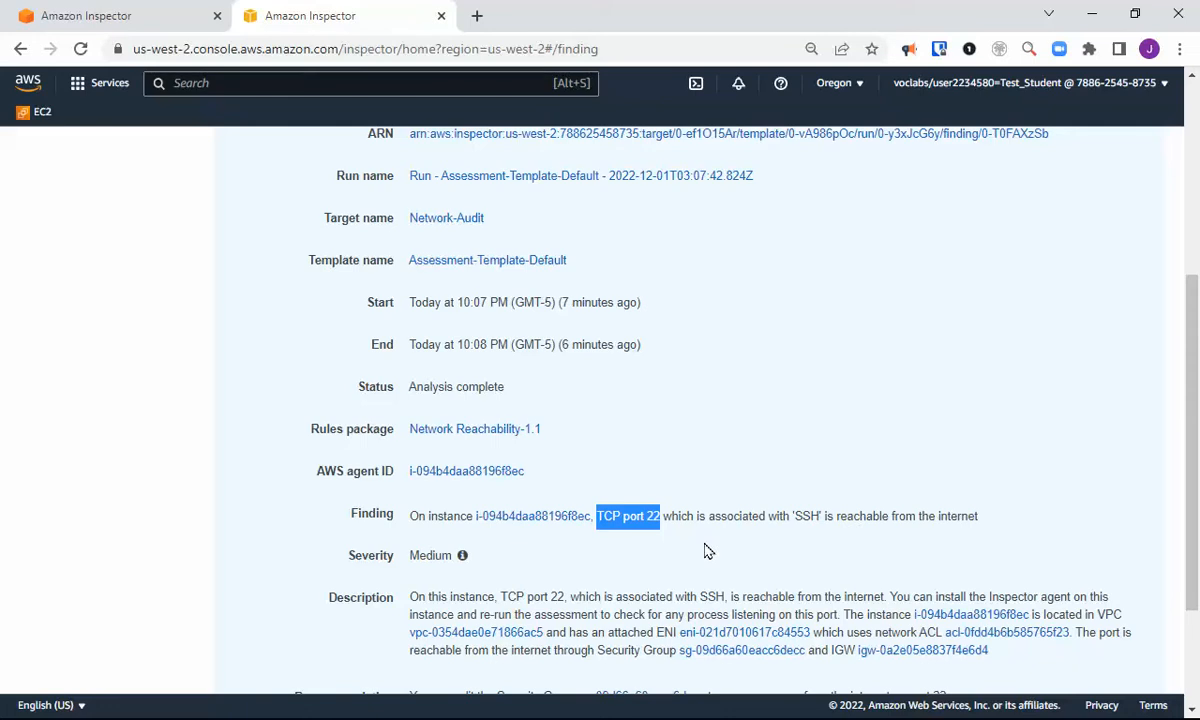
pyautogui.scroll(-2, 705, 550)
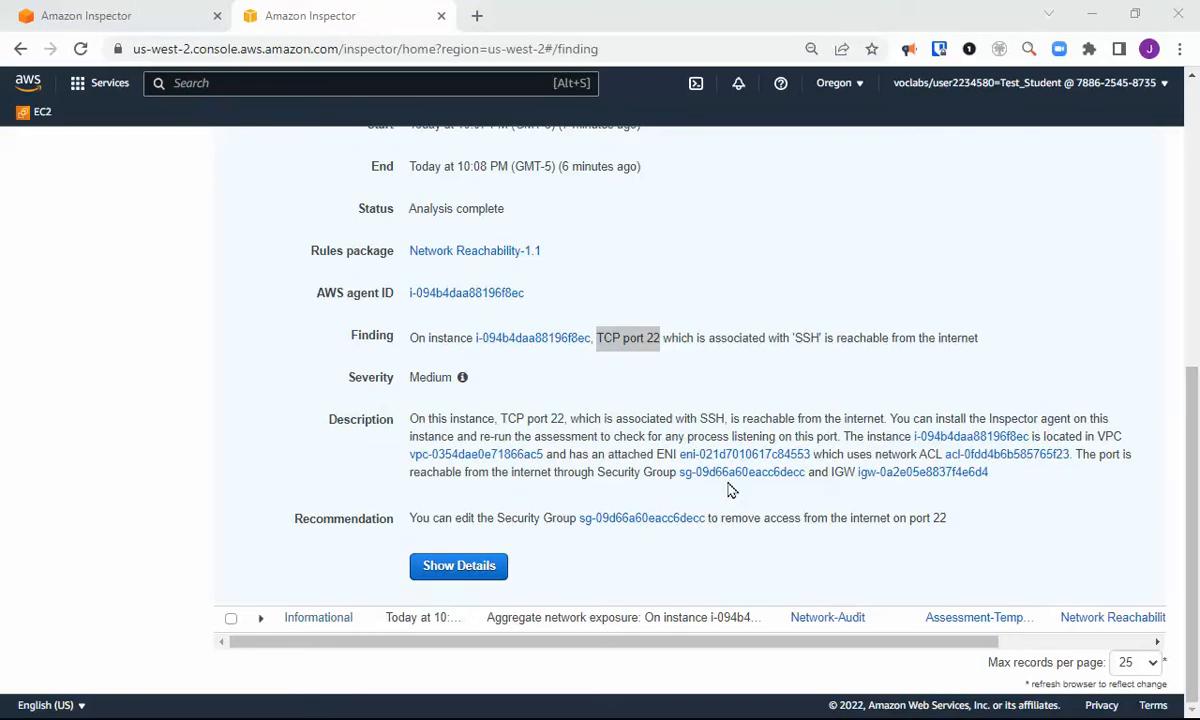
pyautogui.scroll(2, 693, 505)
pyautogui.scroll(4, 668, 498)
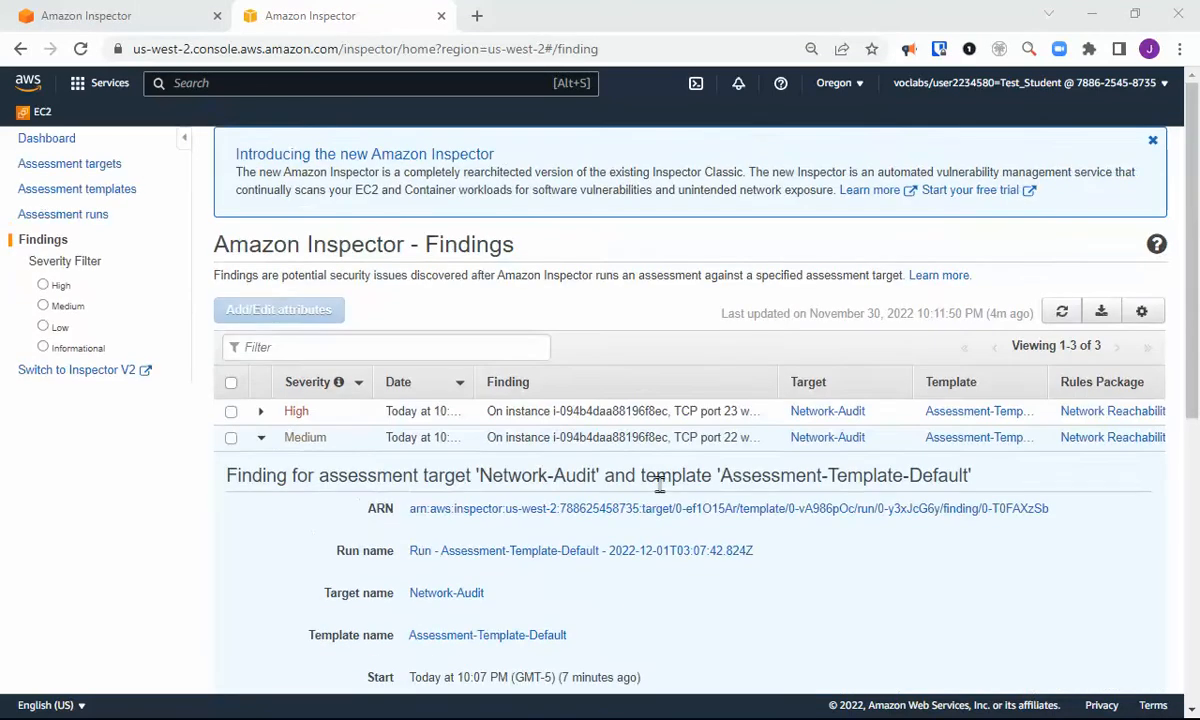
# Reopen the High severity finding and review its TCP port 23 description and its recommendation
pyautogui.click(262, 411)
pyautogui.click(263, 411)
pyautogui.click(263, 411)
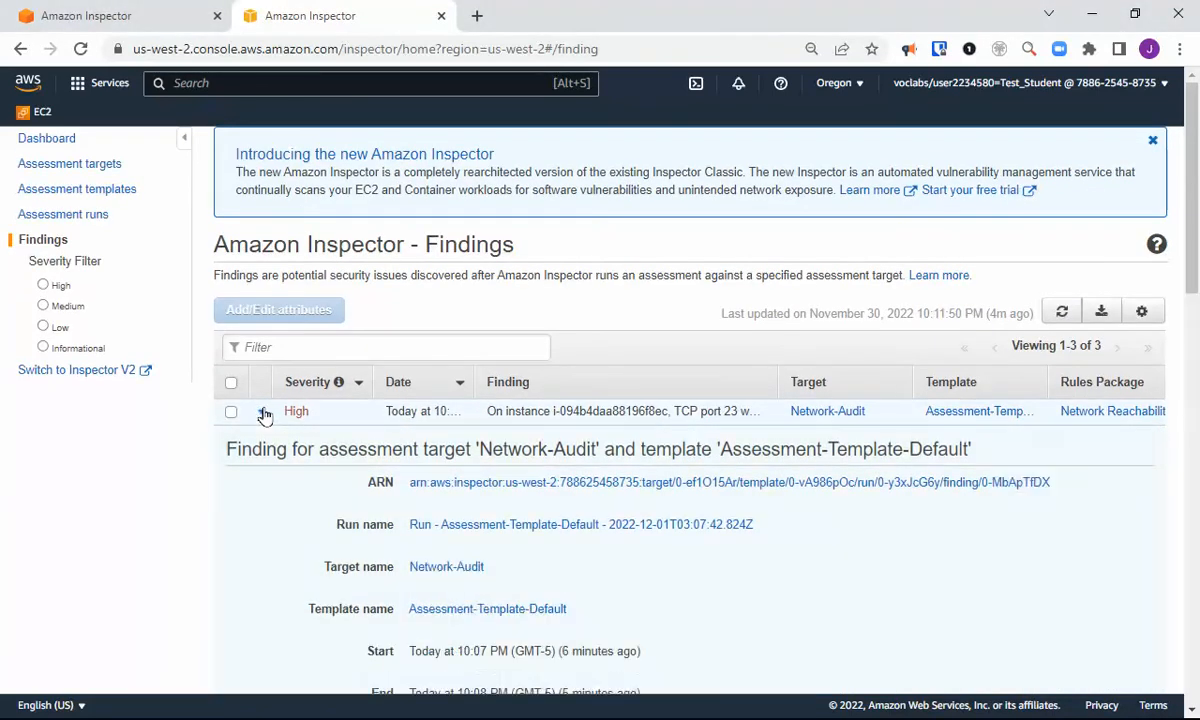
pyautogui.scroll(-4, 465, 468)
pyautogui.scroll(2, 466, 476)
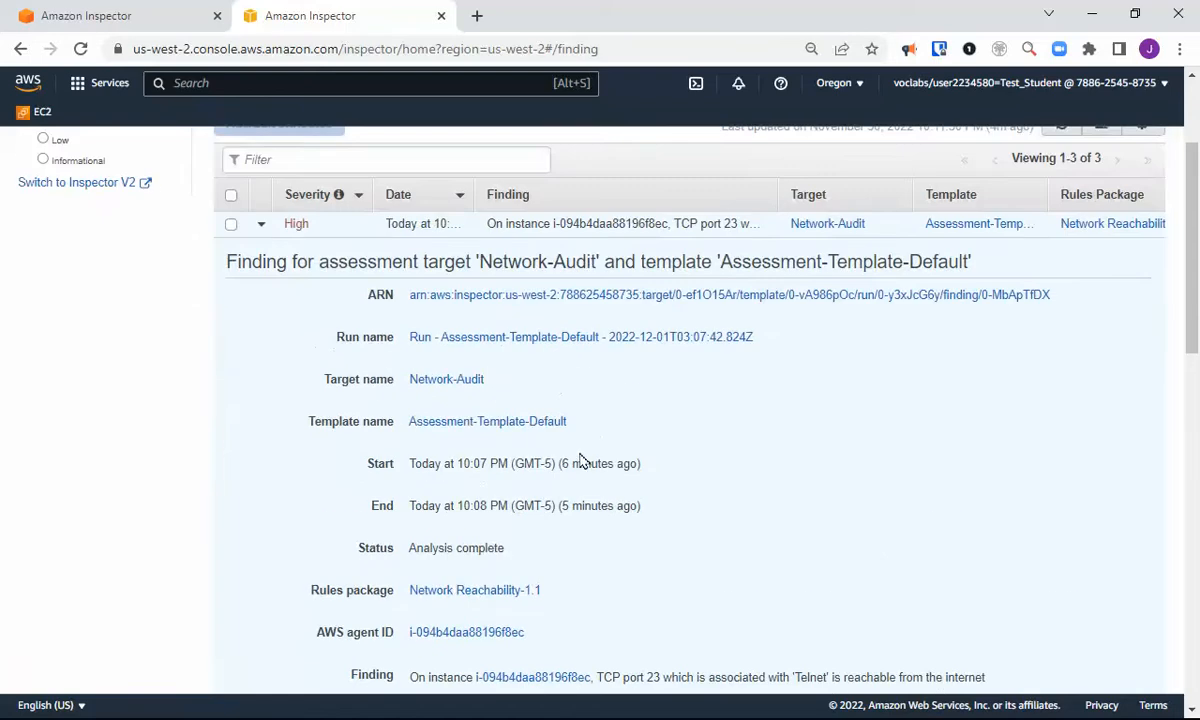
pyautogui.scroll(-3, 576, 461)
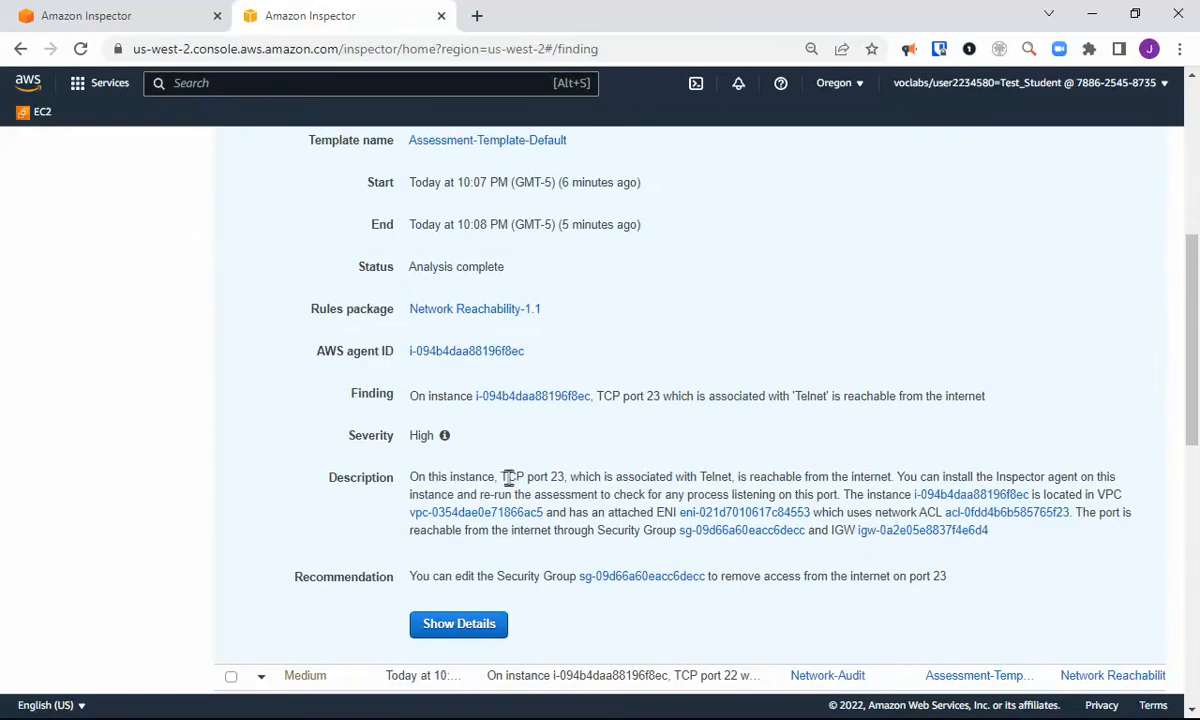
pyautogui.moveTo(509, 477); pyautogui.dragTo(567, 480)
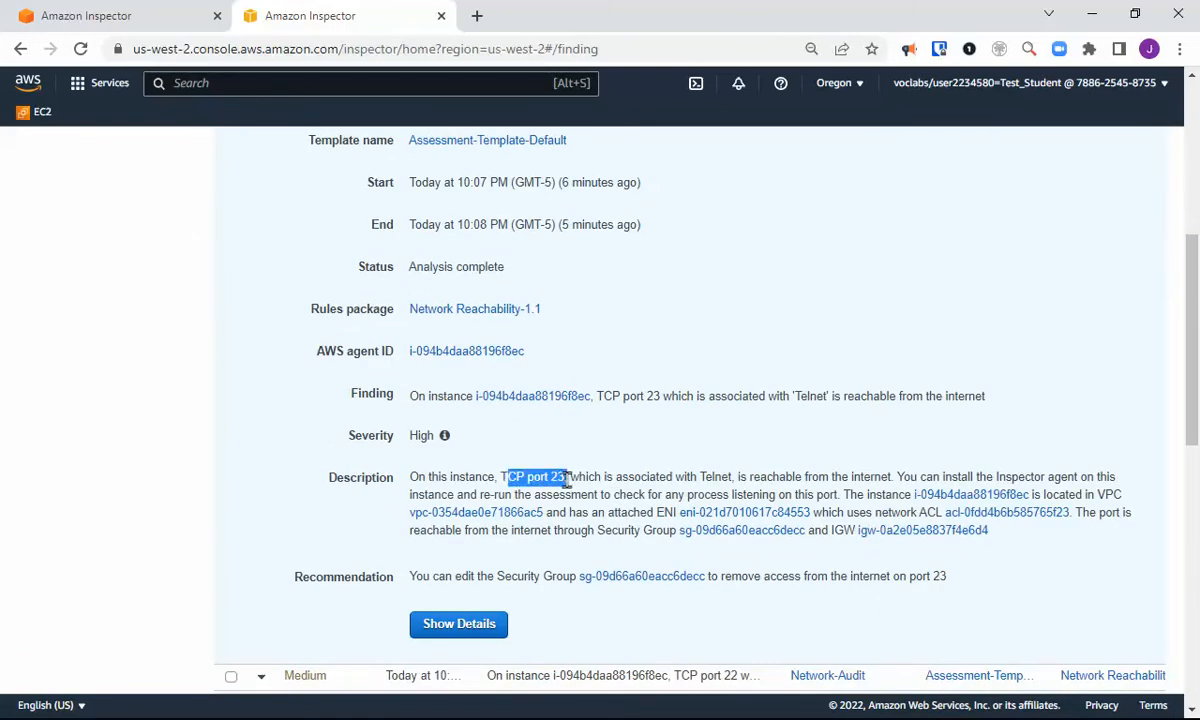
pyautogui.scroll(-3, 651, 522)
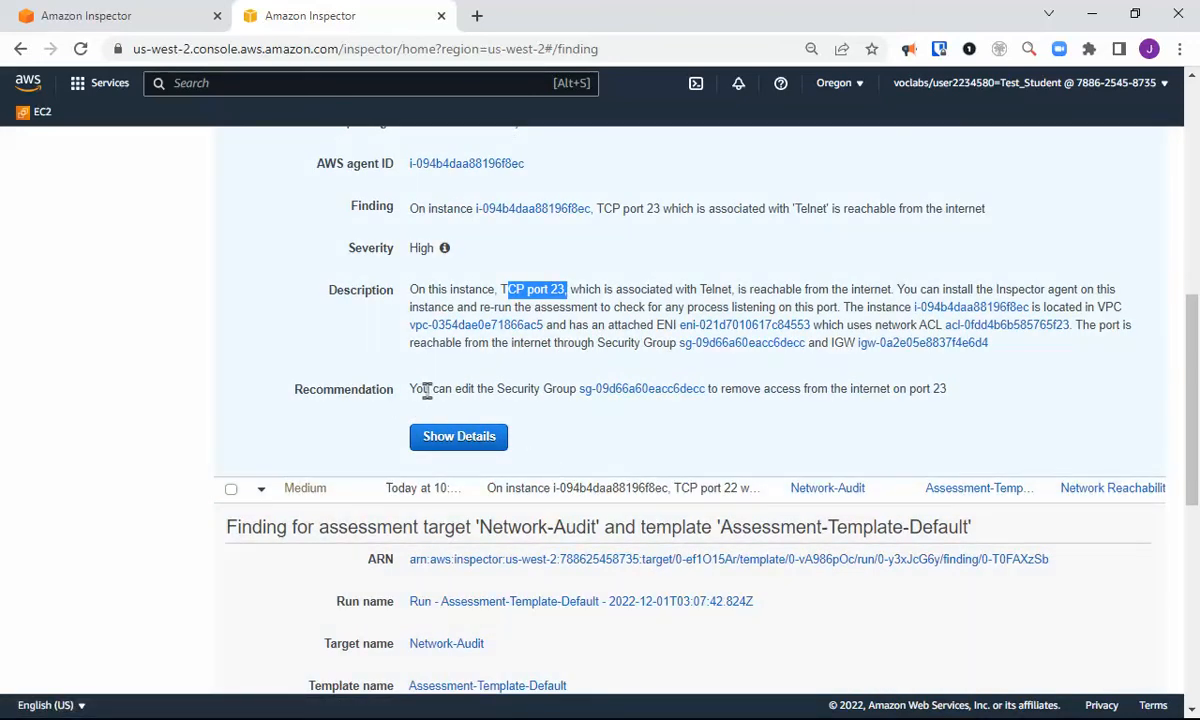
pyautogui.moveTo(293, 395); pyautogui.dragTo(390, 393)
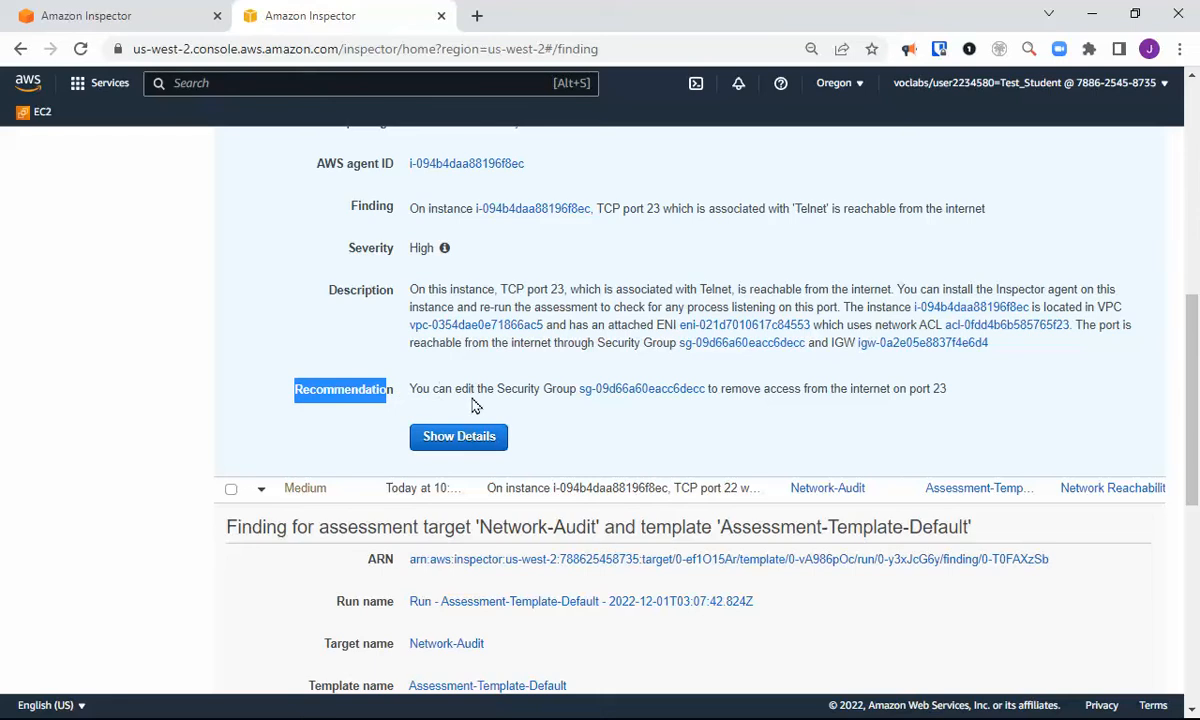
# Open the security group linked in the High finding's recommendation, show its inbound rules and select the port 23 rule
pyautogui.click(641, 390)
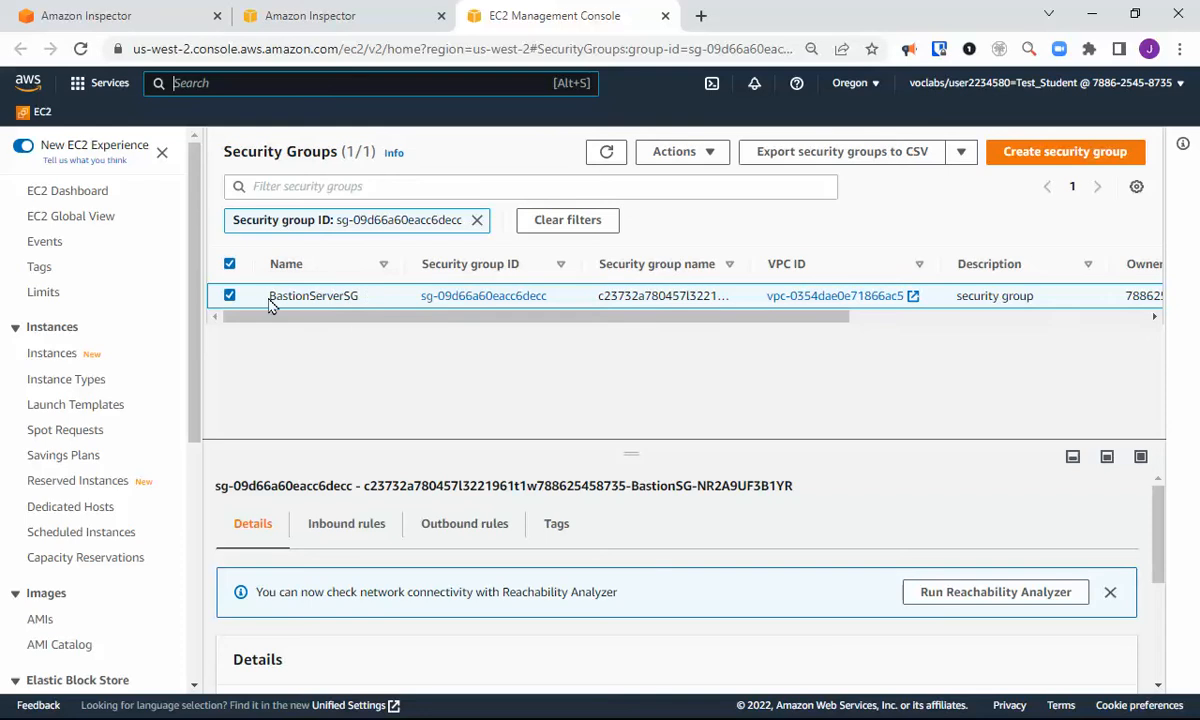
pyautogui.click(349, 530)
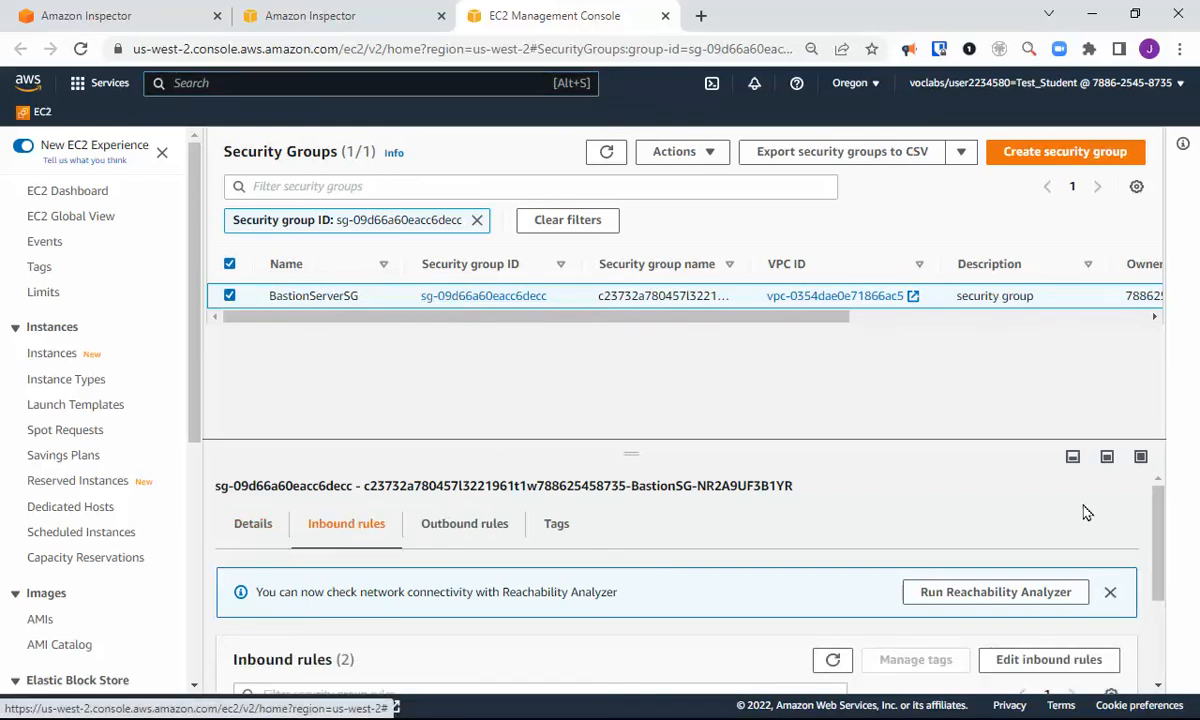
pyautogui.scroll(-3, 1087, 511)
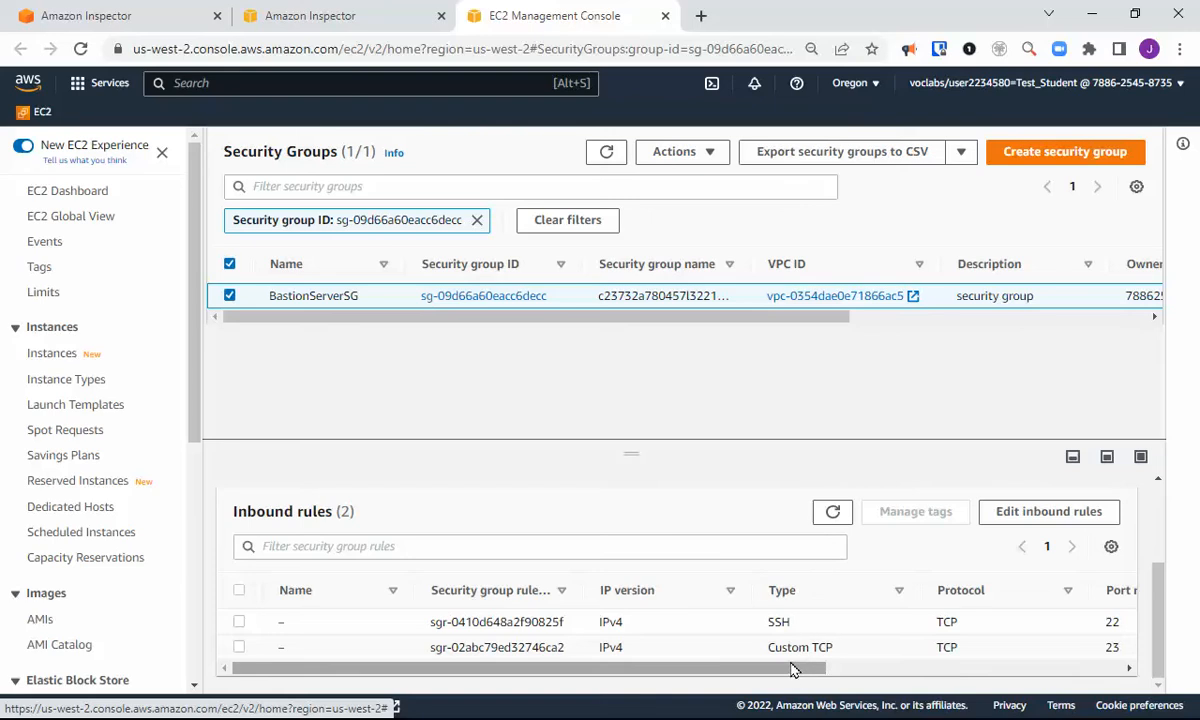
pyautogui.moveTo(798, 672); pyautogui.dragTo(1090, 672)
pyautogui.moveTo(686, 652); pyautogui.dragTo(355, 671)
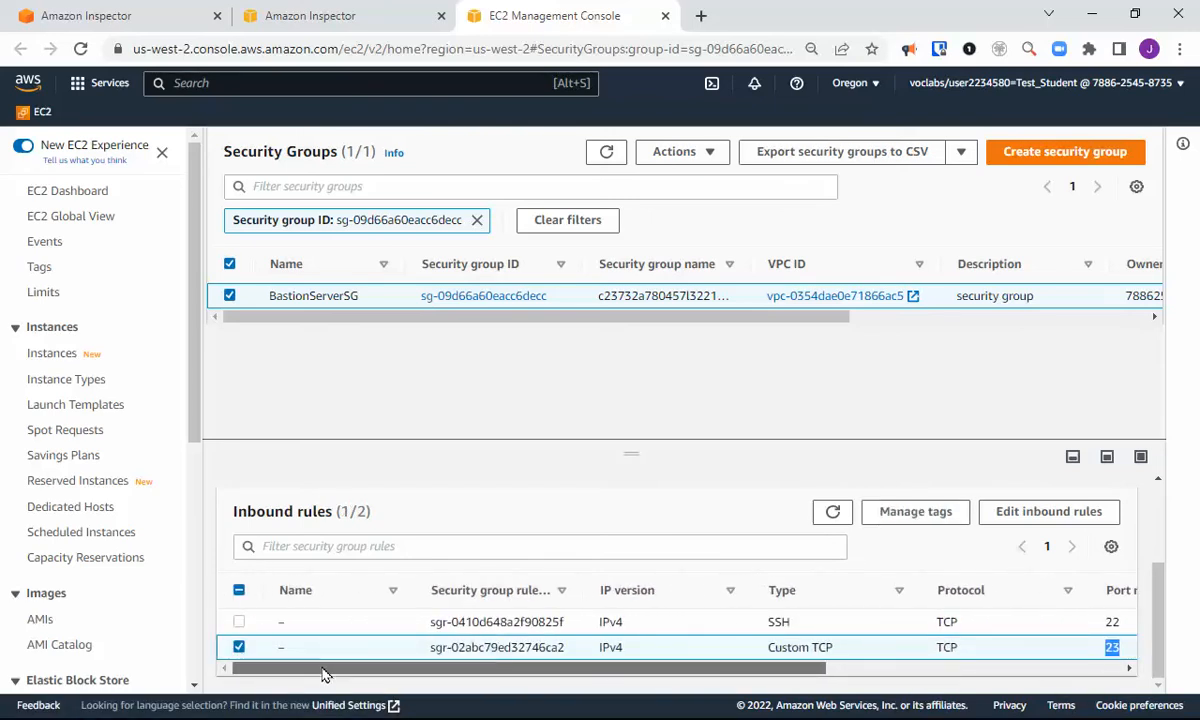
# Edit the security group's inbound rules and delete the Custom TCP rule for port 23
pyautogui.click(1052, 512)
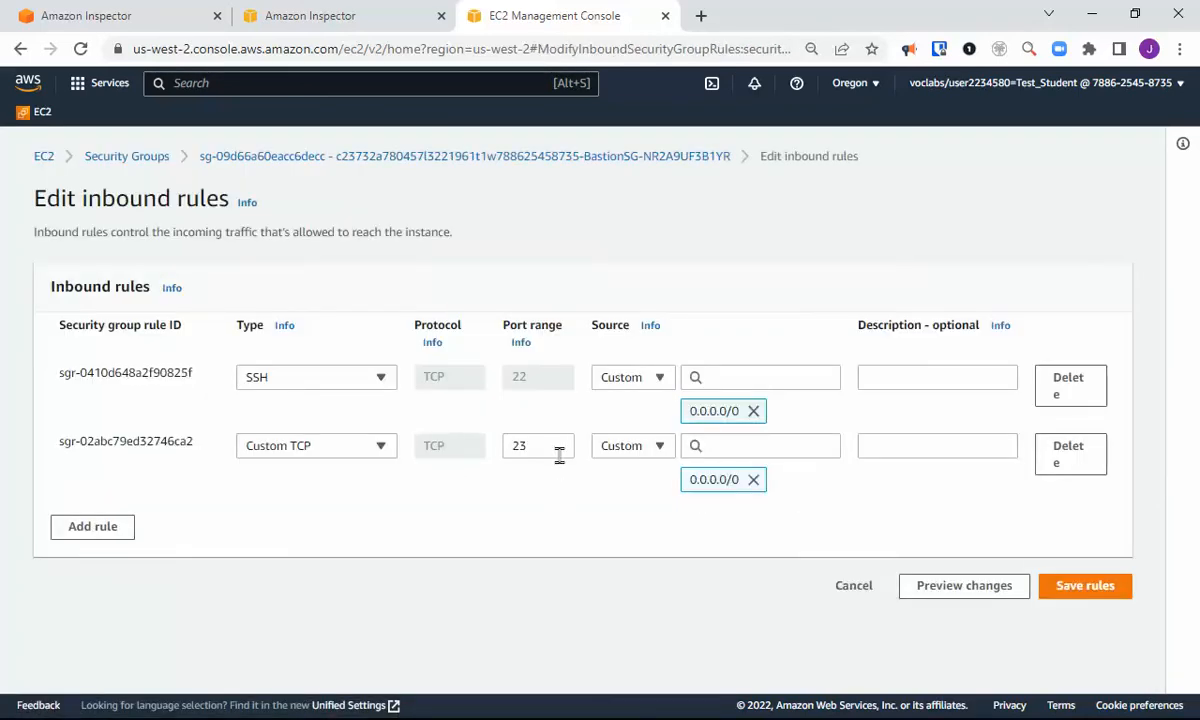
pyautogui.moveTo(543, 453); pyautogui.dragTo(498, 455)
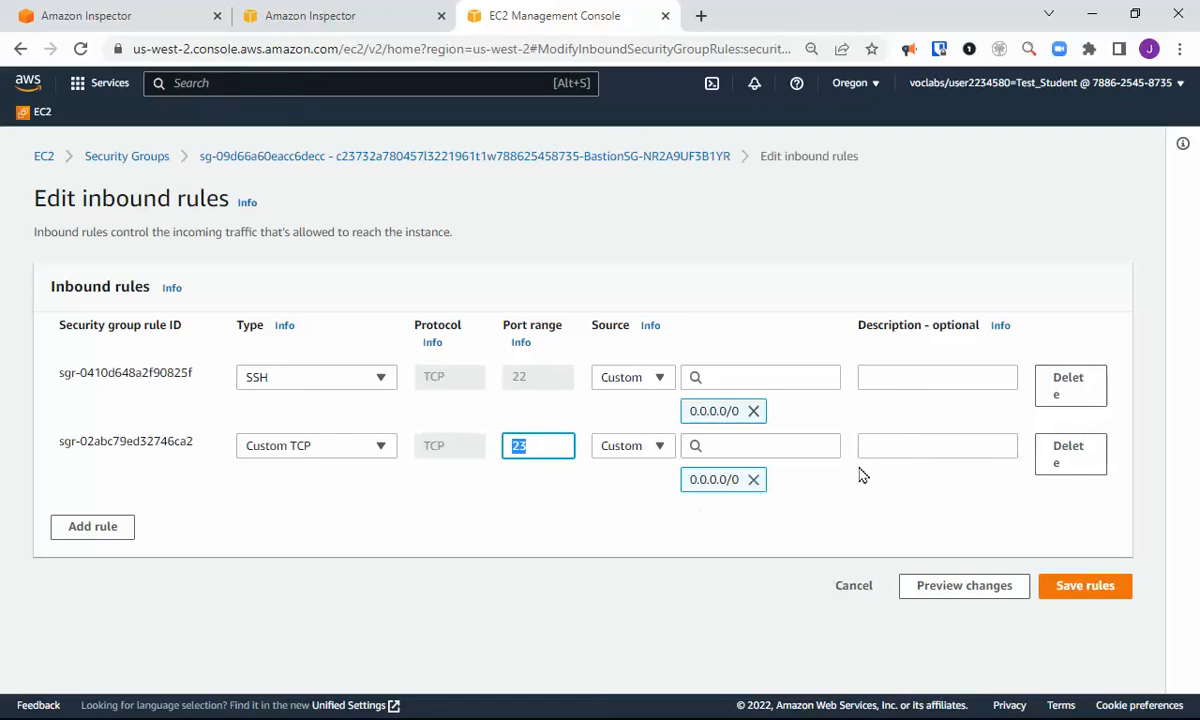
pyautogui.click(1061, 457)
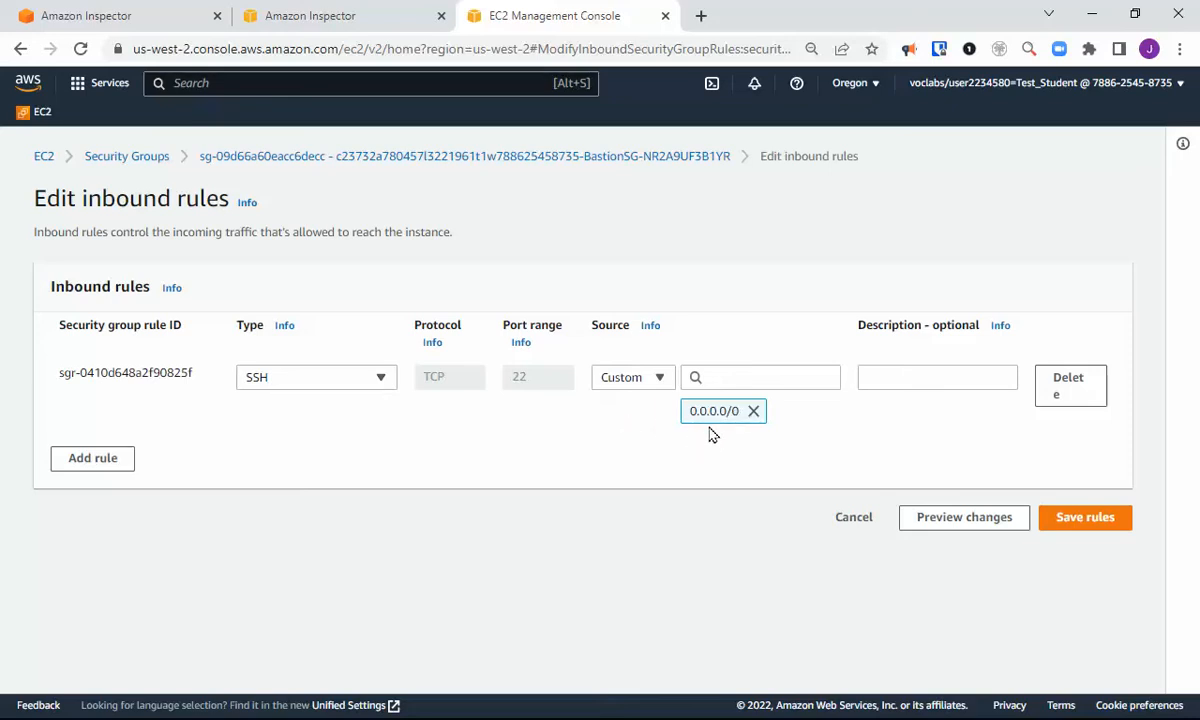
# Restrict the SSH rule's source to My IP, describe it as "ssh from home computer" and save the rules
pyautogui.click(660, 379)
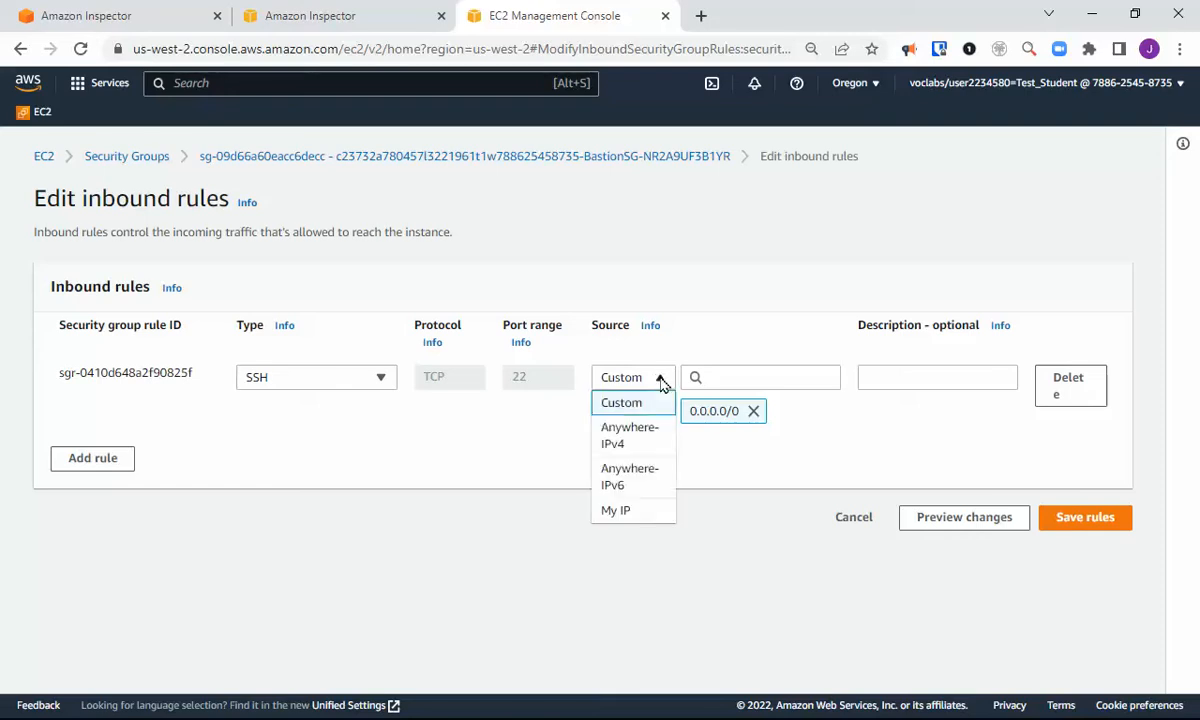
pyautogui.click(633, 513)
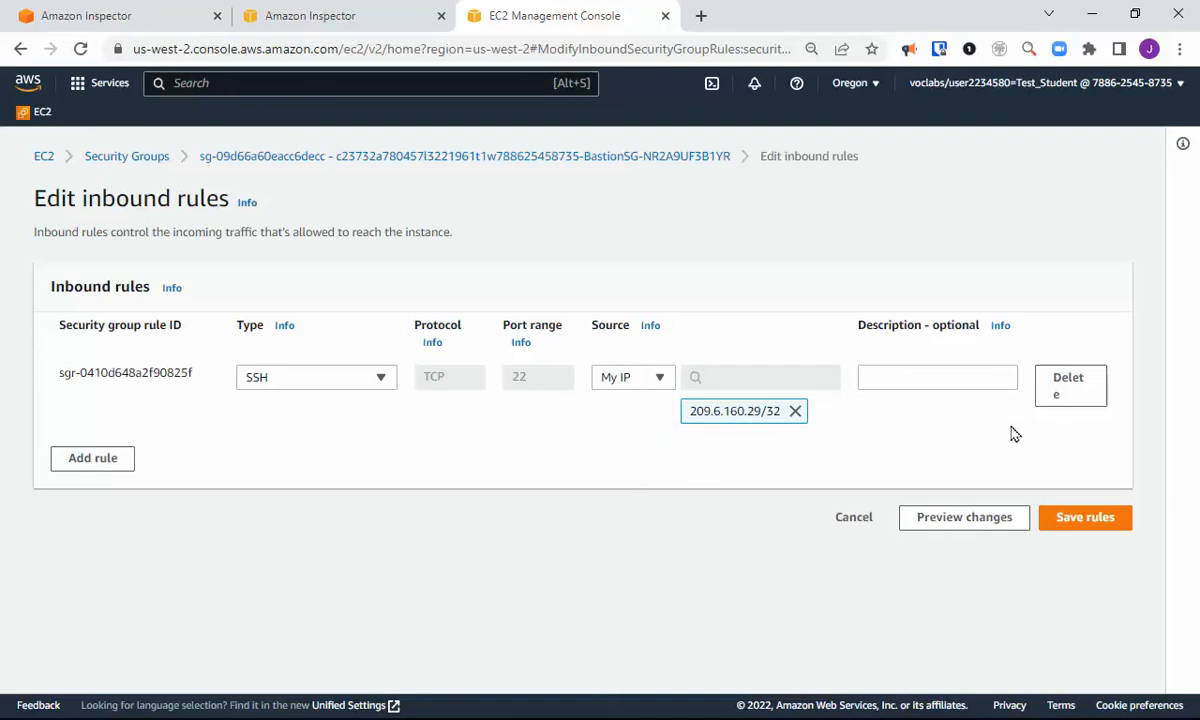
pyautogui.click(926, 380)
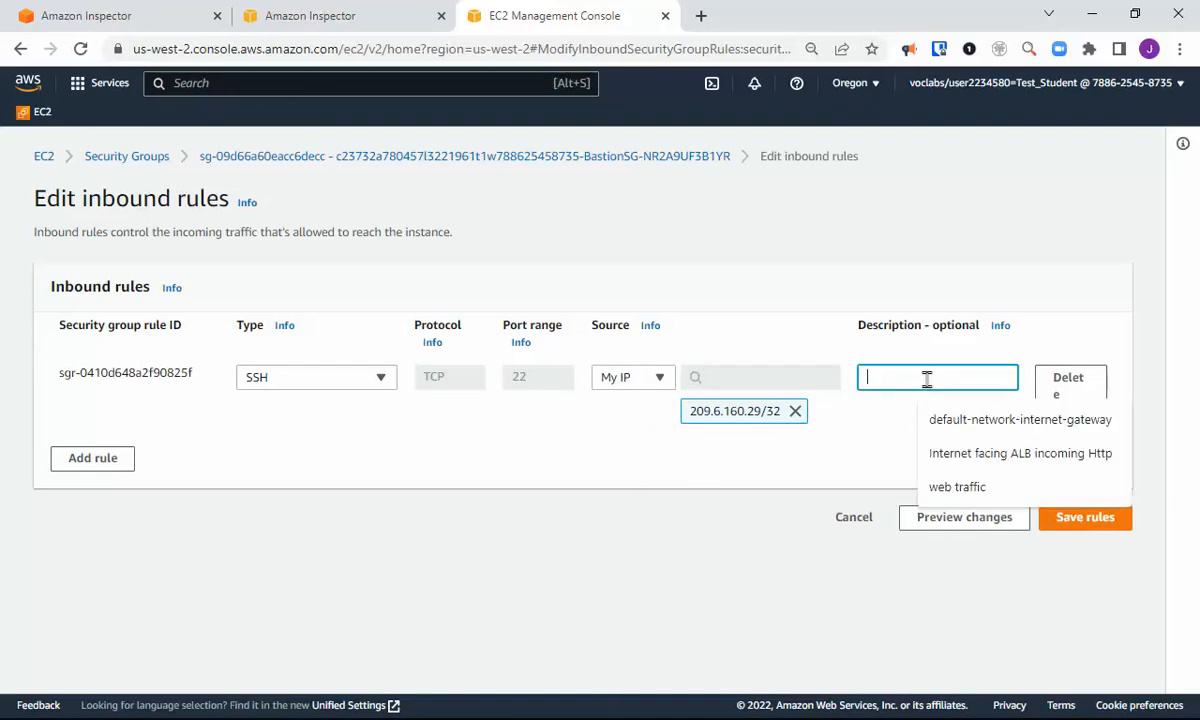
pyautogui.write('ssh from home')
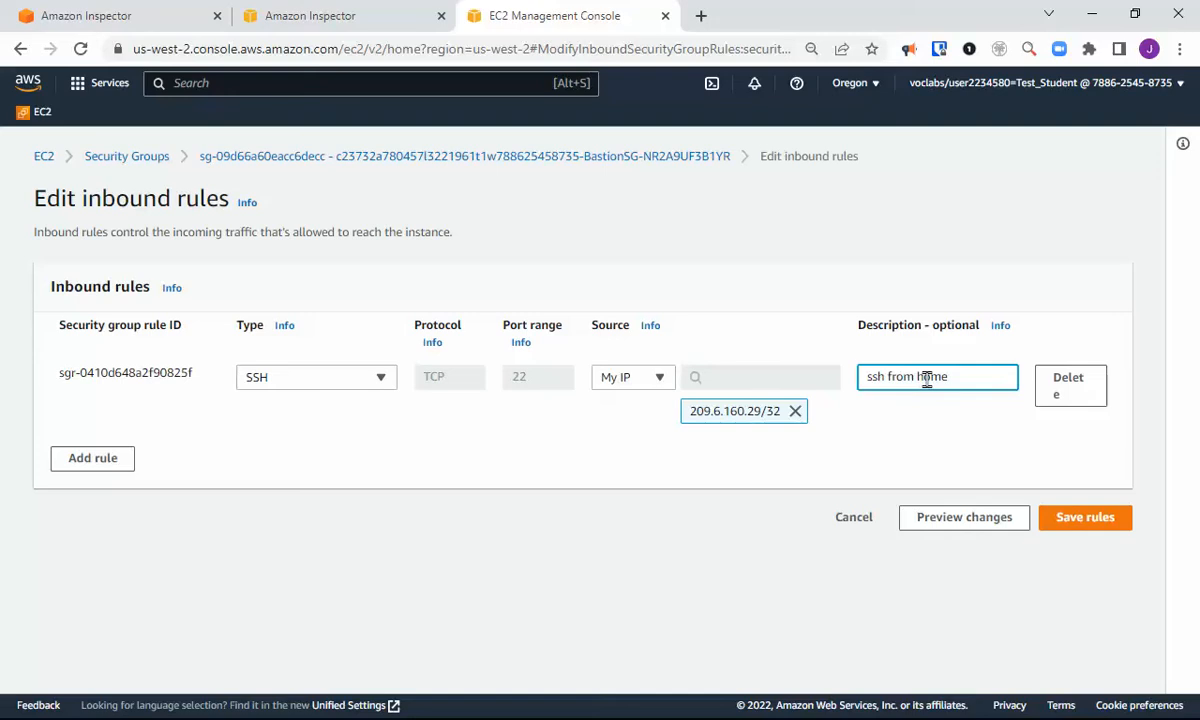
pyautogui.write(' computer')
pyautogui.click(1085, 520)
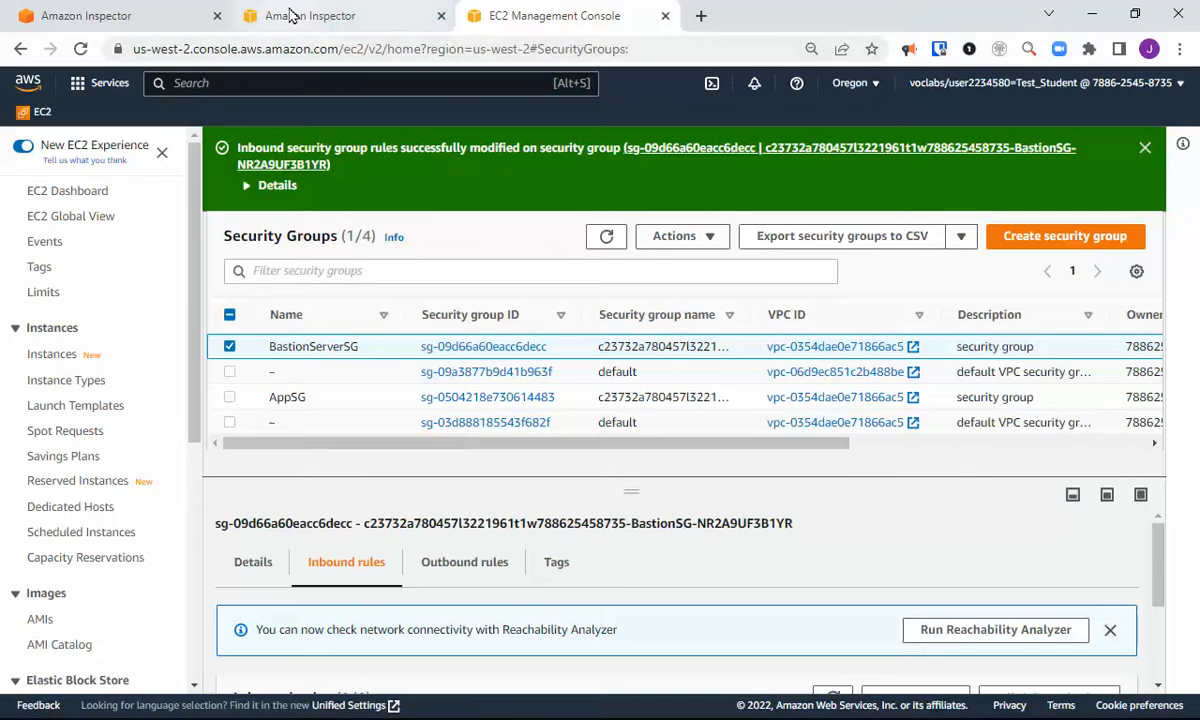
# Return to Amazon Inspector and run Assessment-Template-Default again from the assessment templates
pyautogui.click(330, 15)
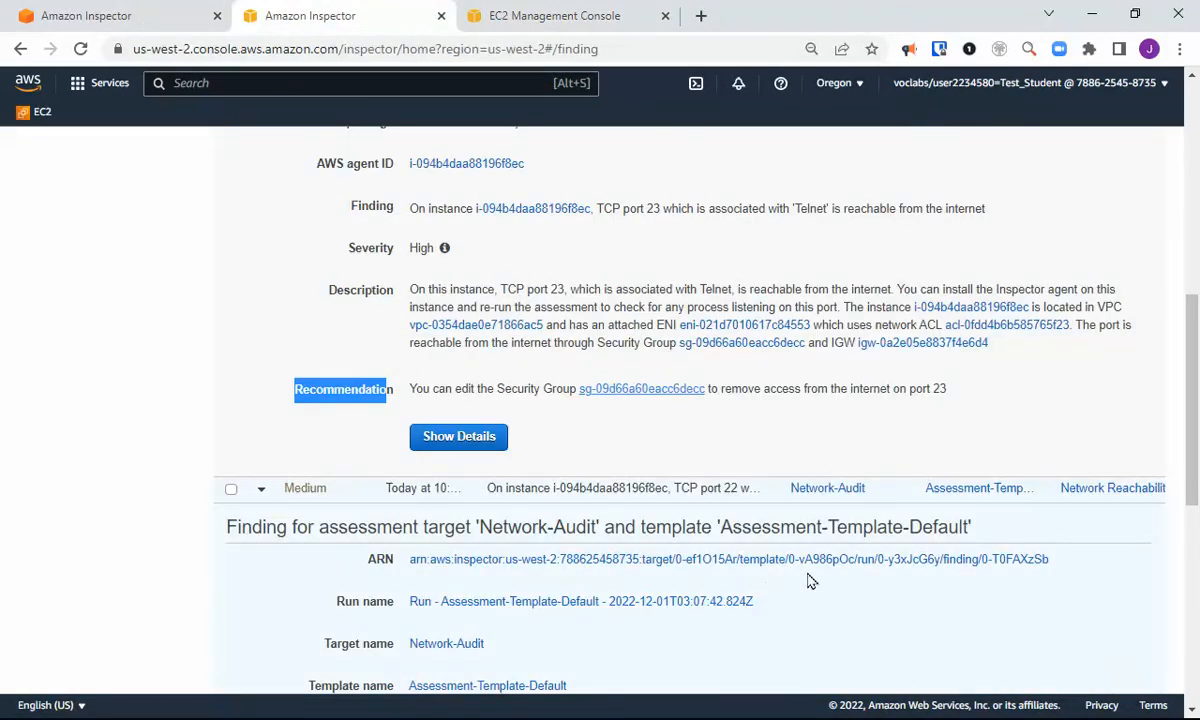
pyautogui.scroll(1, 737, 537)
pyautogui.scroll(6, 737, 537)
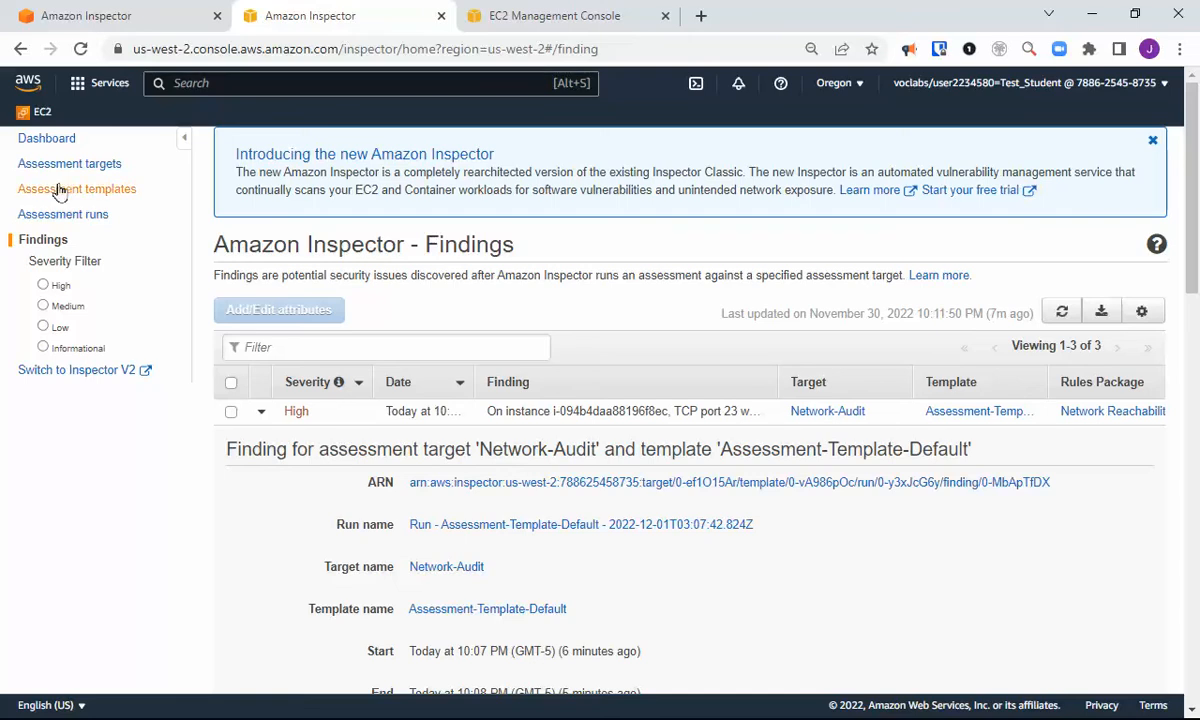
pyautogui.click(61, 191)
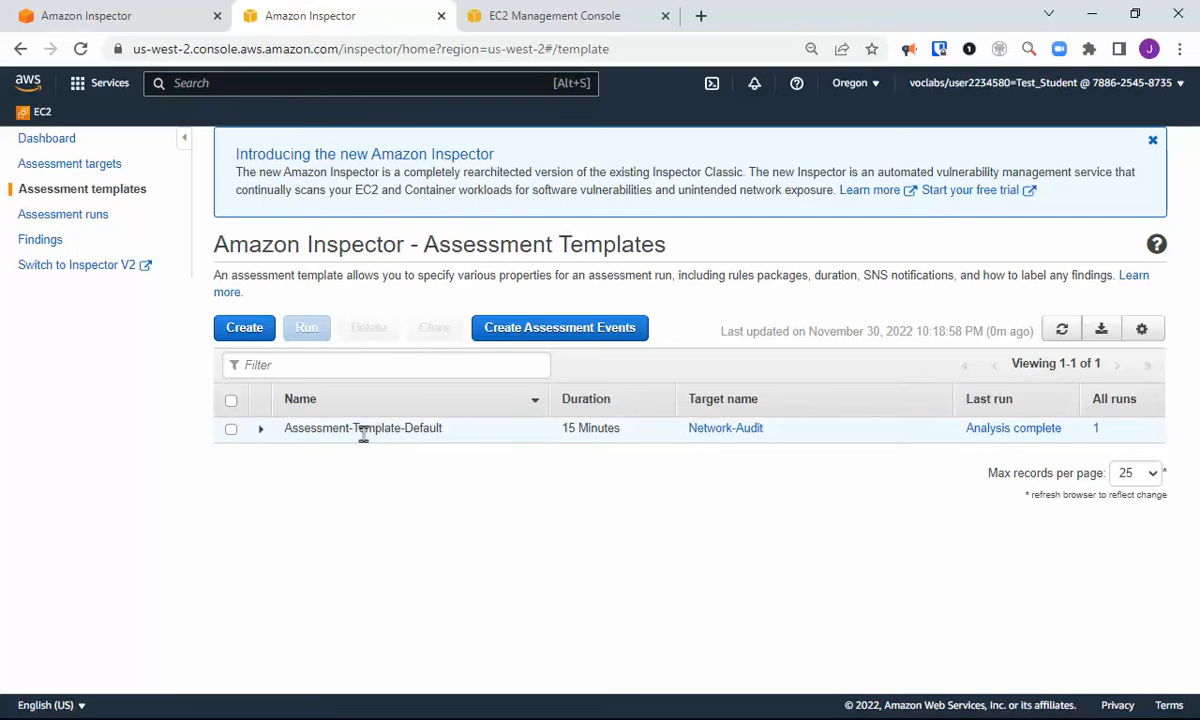
pyautogui.click(231, 429)
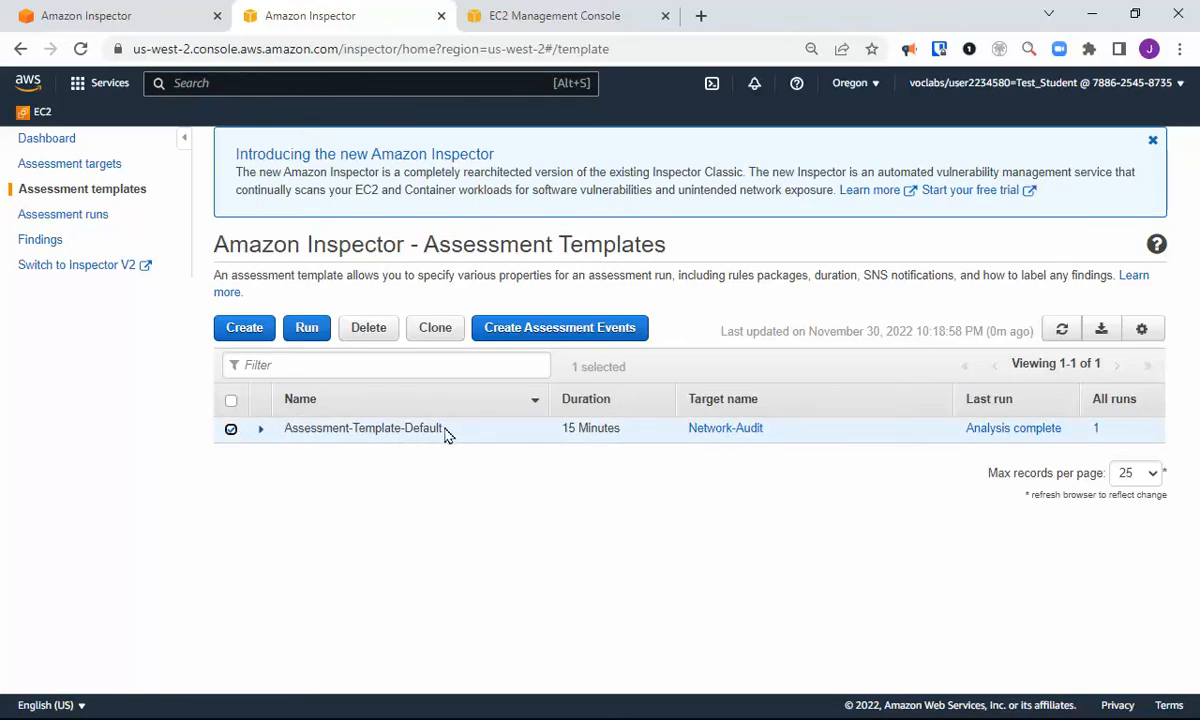
pyautogui.click(307, 330)
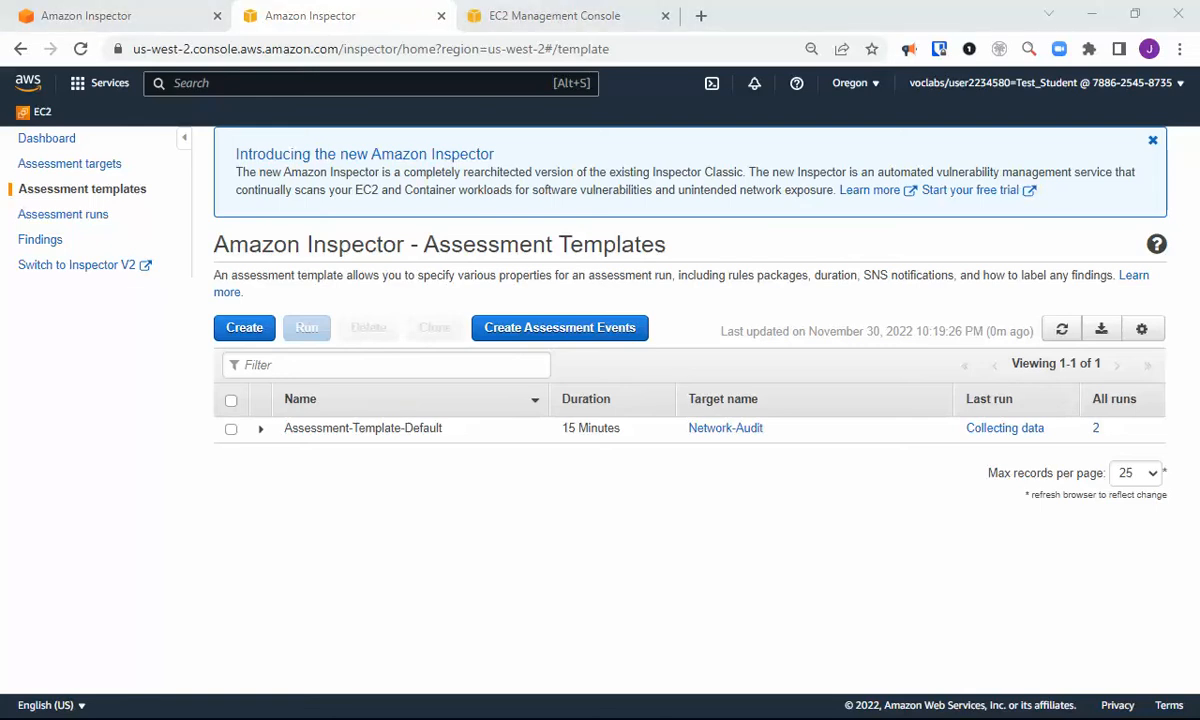
# Open the assessment runs and refresh the list to check the newest run's status
pyautogui.click(55, 218)
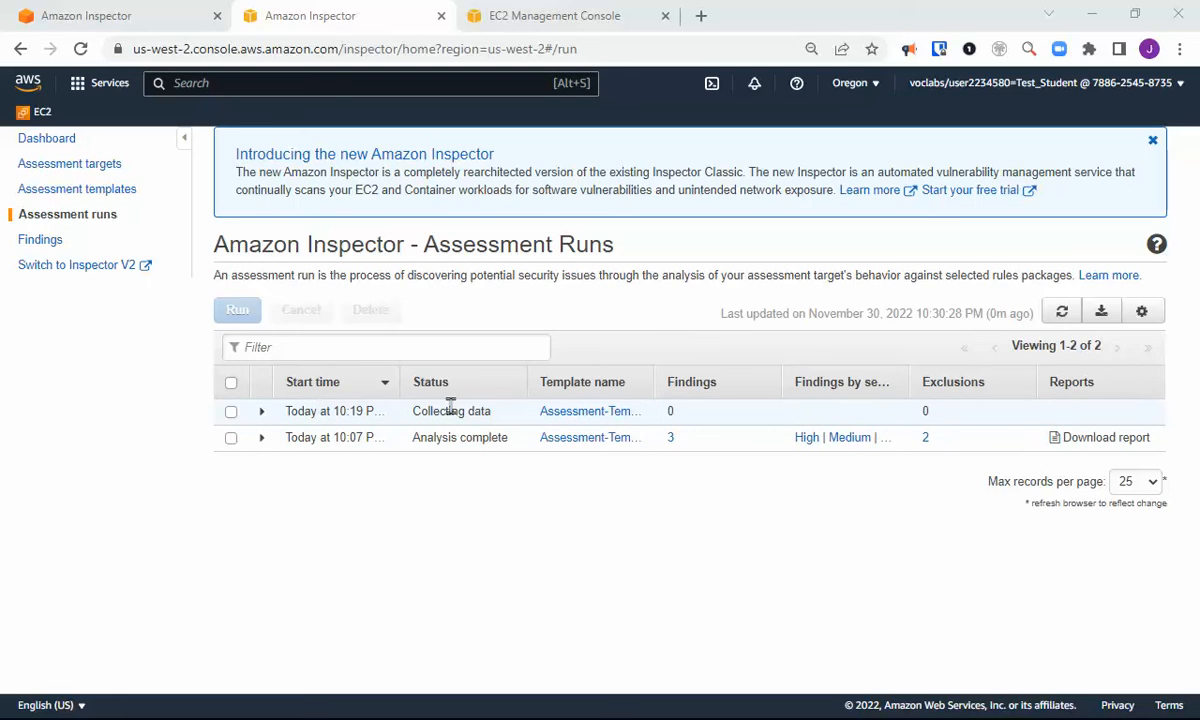
pyautogui.moveTo(492, 413); pyautogui.dragTo(412, 417)
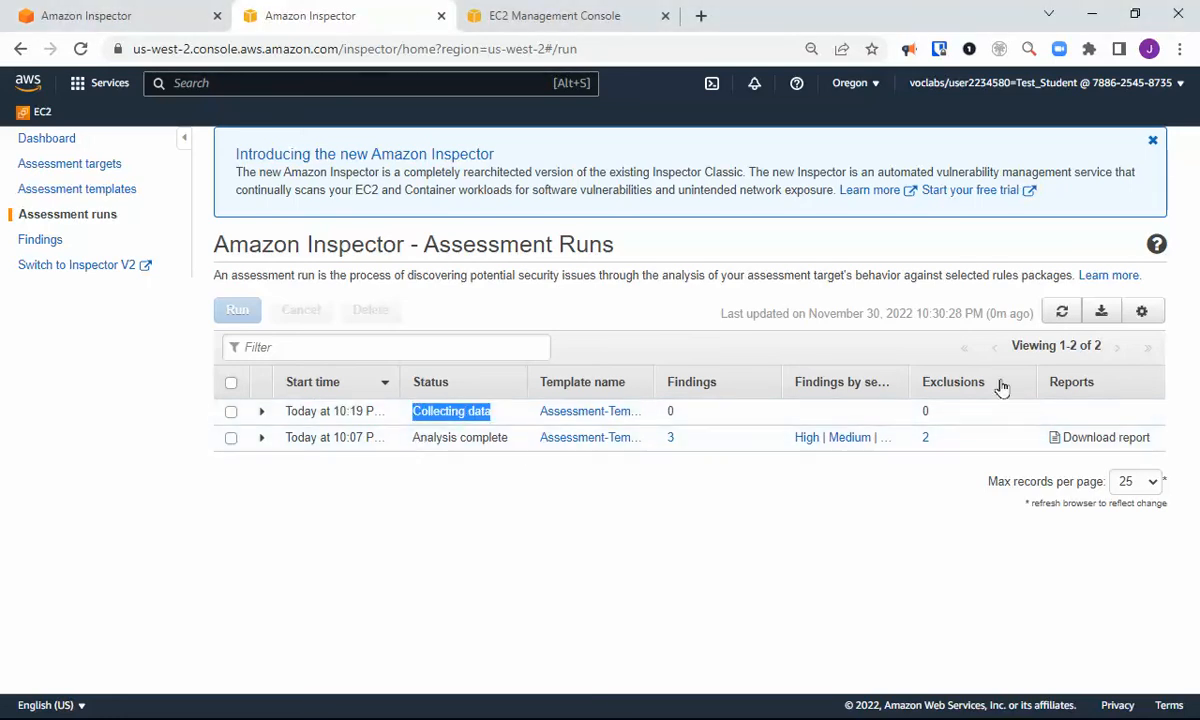
pyautogui.click(1062, 314)
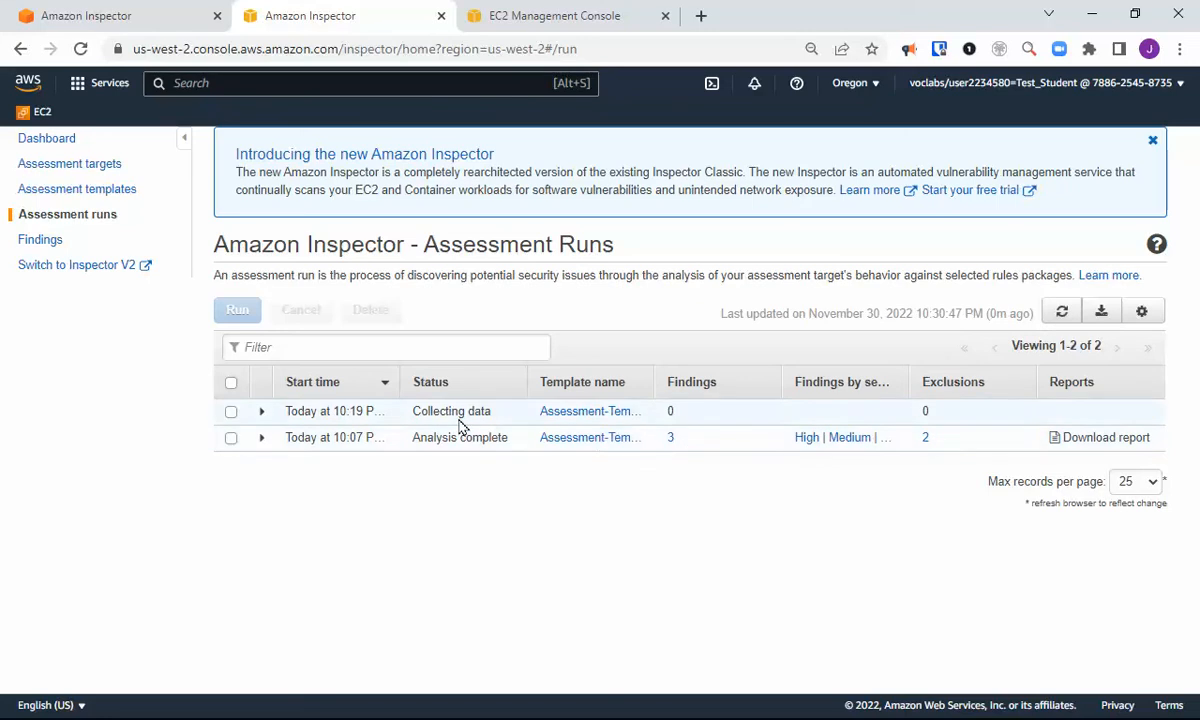
# Expand the newest run's details and check its progress in the status report, refreshing it several times before closing it
pyautogui.click(260, 414)
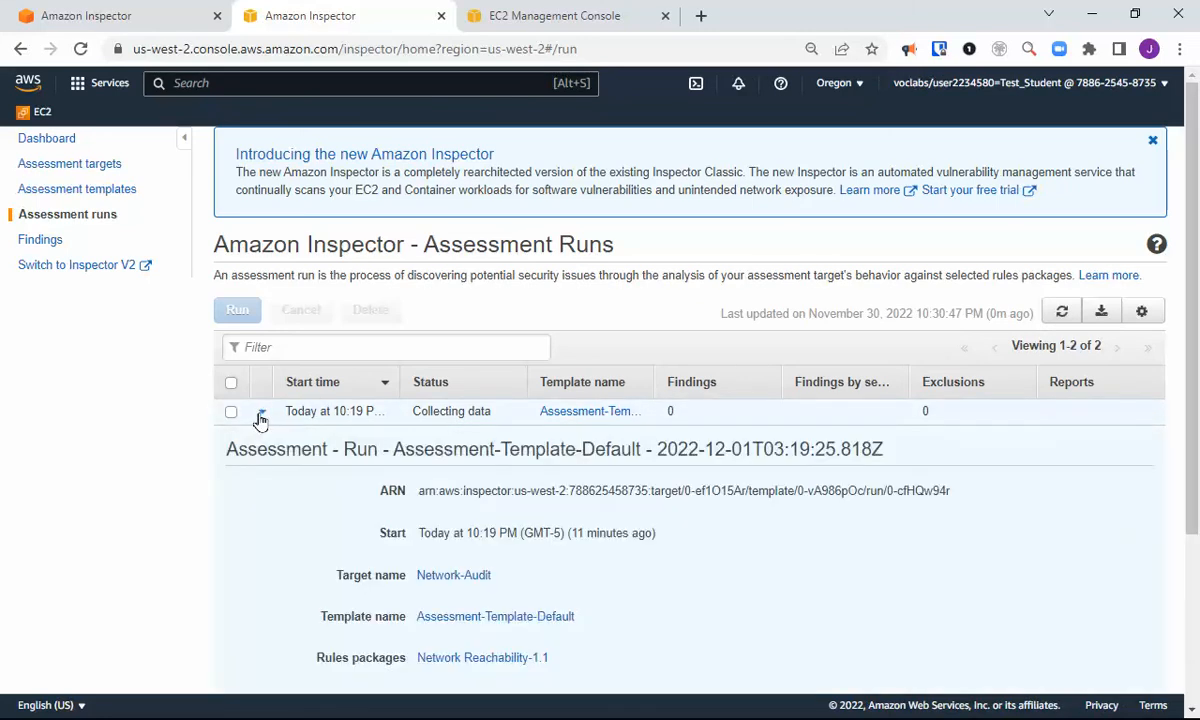
pyautogui.scroll(-2, 595, 483)
pyautogui.scroll(-2, 595, 482)
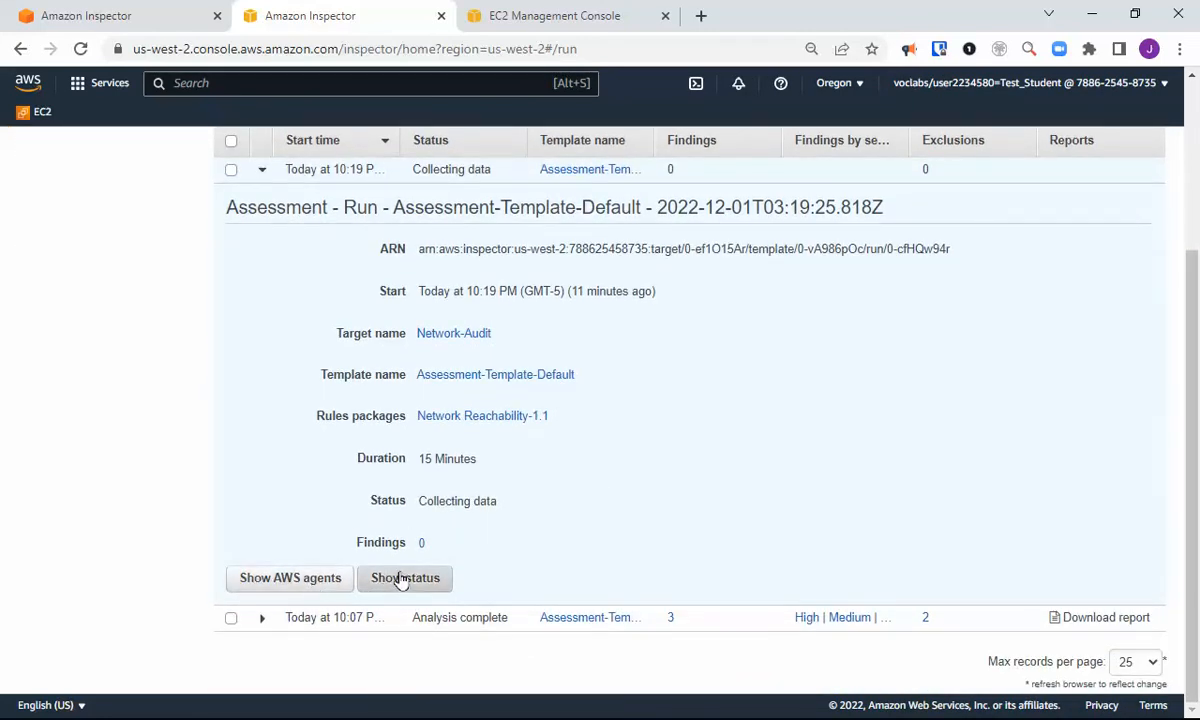
pyautogui.click(403, 580)
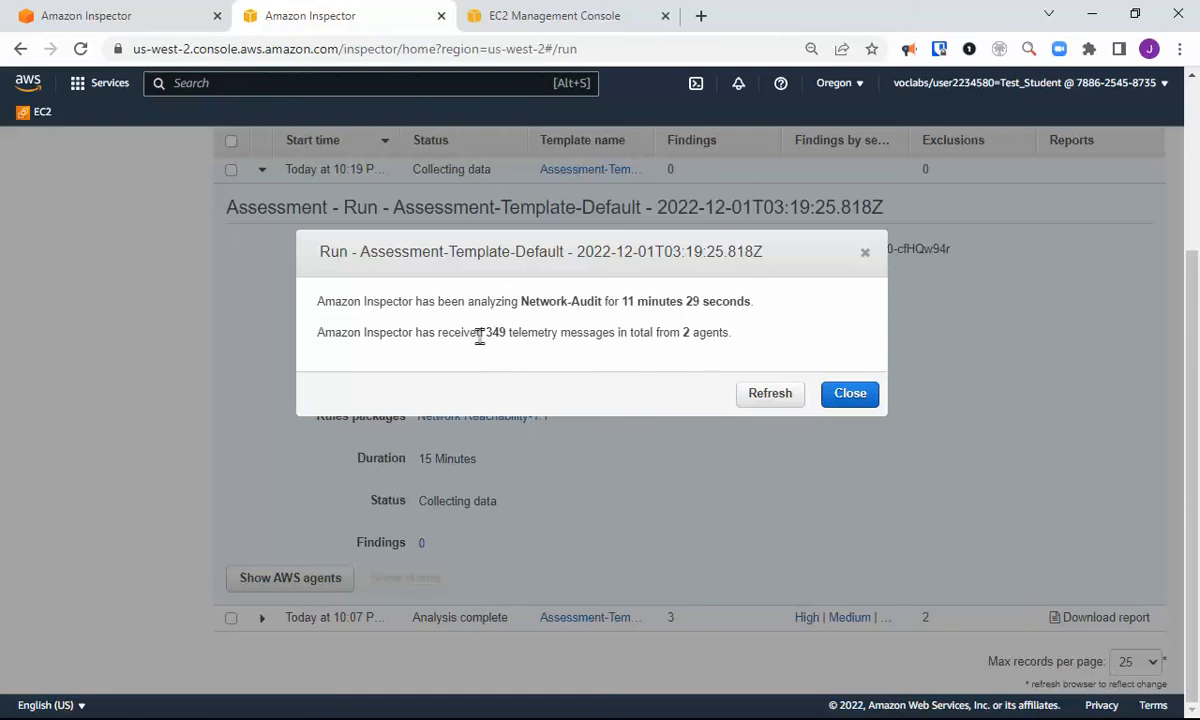
pyautogui.click(769, 398)
pyautogui.click(769, 398)
pyautogui.click(768, 398)
pyautogui.click(848, 396)
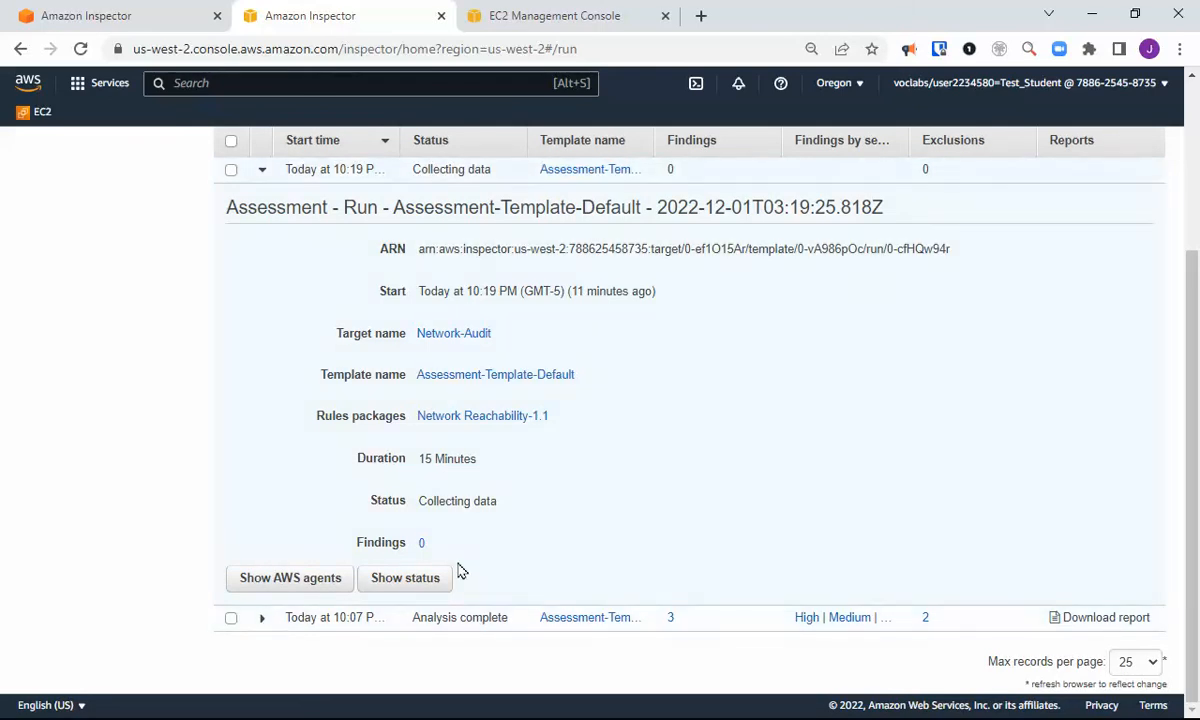
# Expand the earlier 10:07 PM assessment run, examine its details, and collapse both runs
pyautogui.click(324, 610)
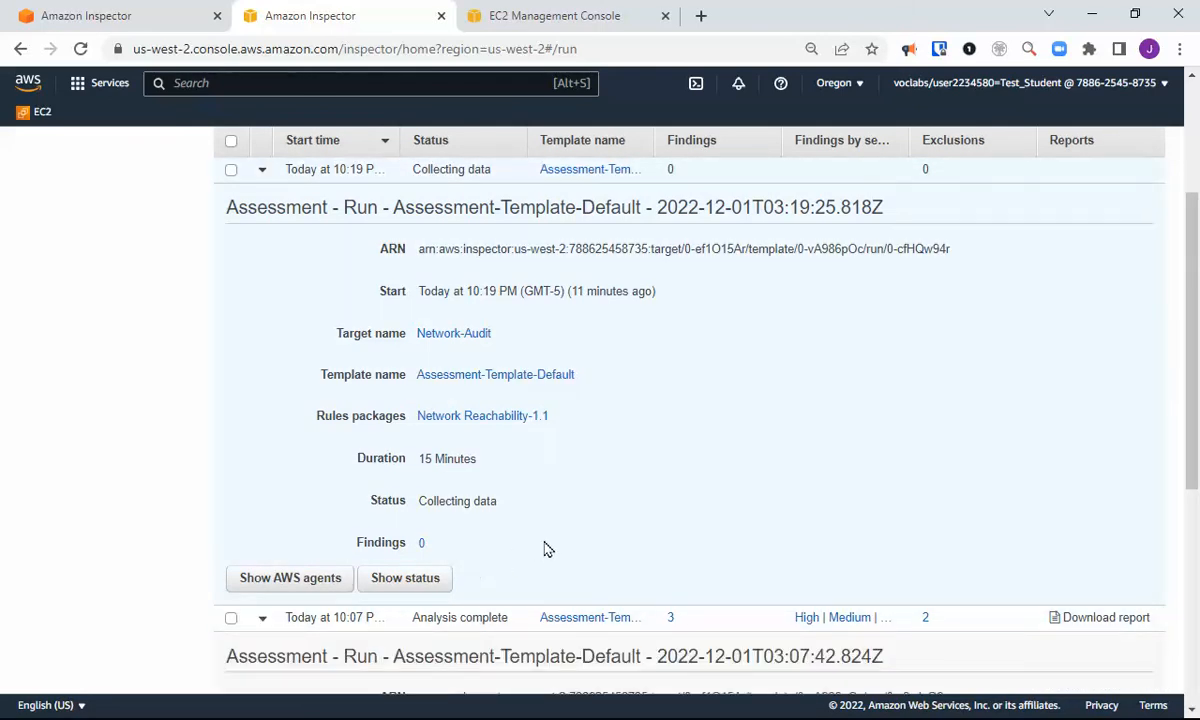
pyautogui.scroll(-2, 590, 549)
pyautogui.scroll(-3, 562, 549)
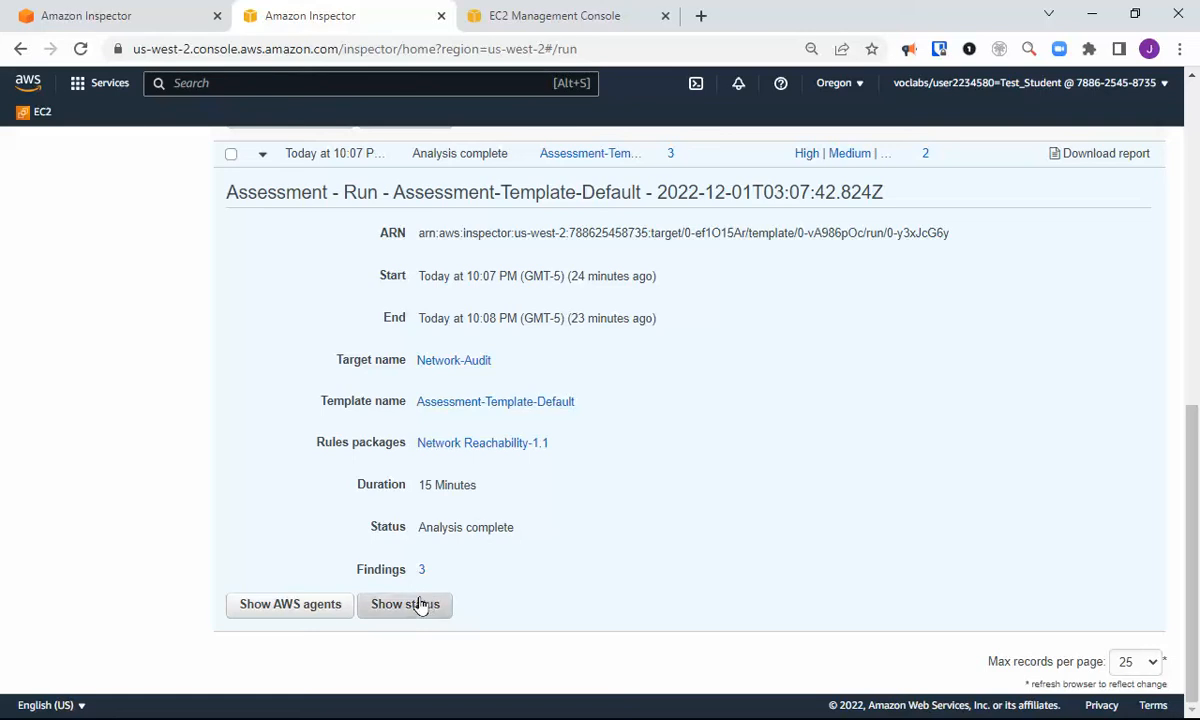
pyautogui.scroll(2, 305, 394)
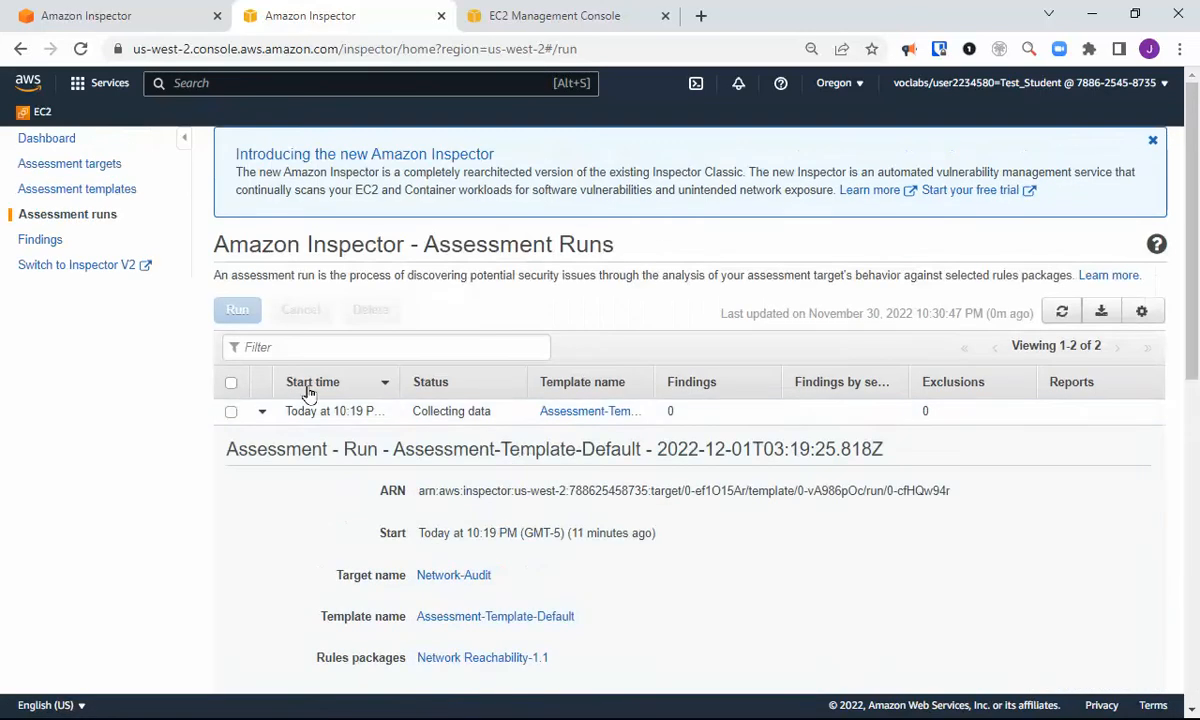
pyautogui.click(260, 413)
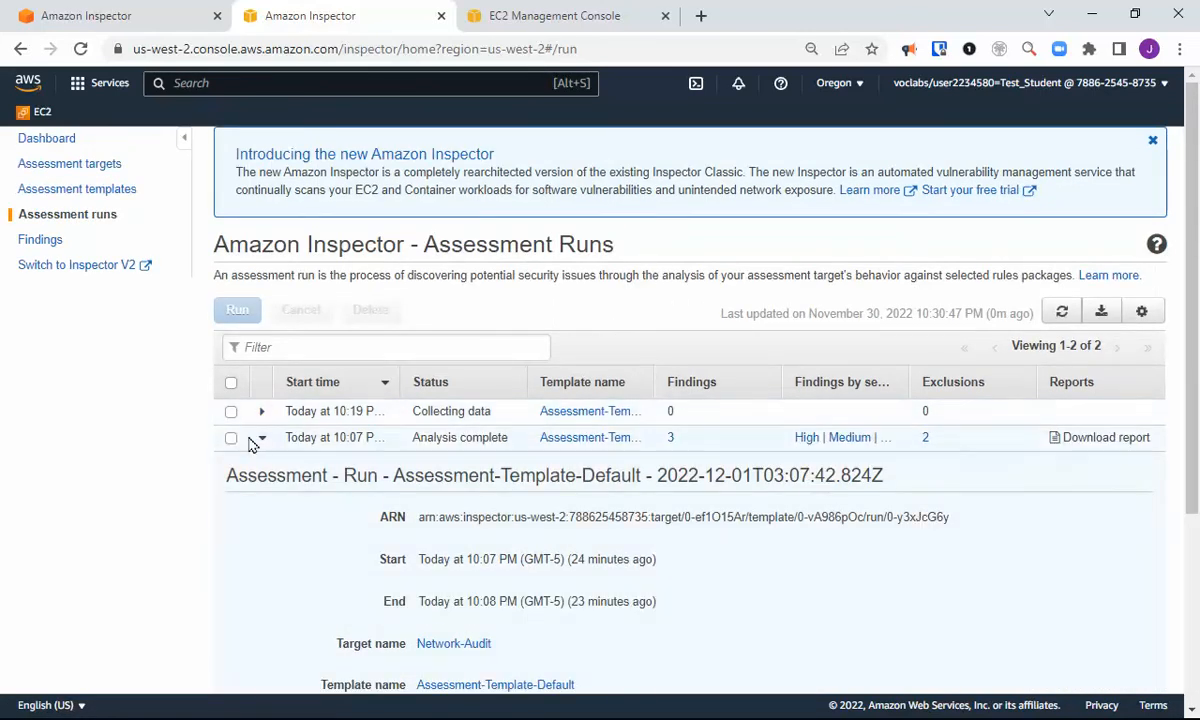
pyautogui.click(260, 439)
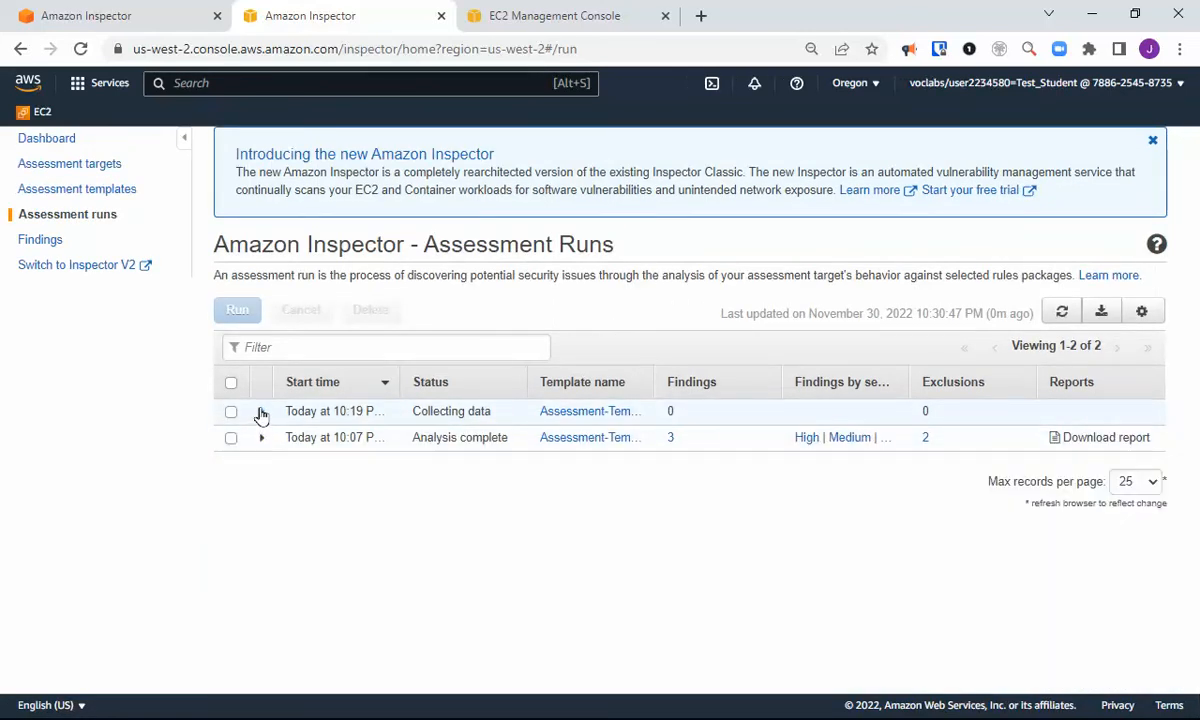
# Refresh the assessment runs, expand the newest run and check its progress in the status report before closing it
pyautogui.click(1061, 316)
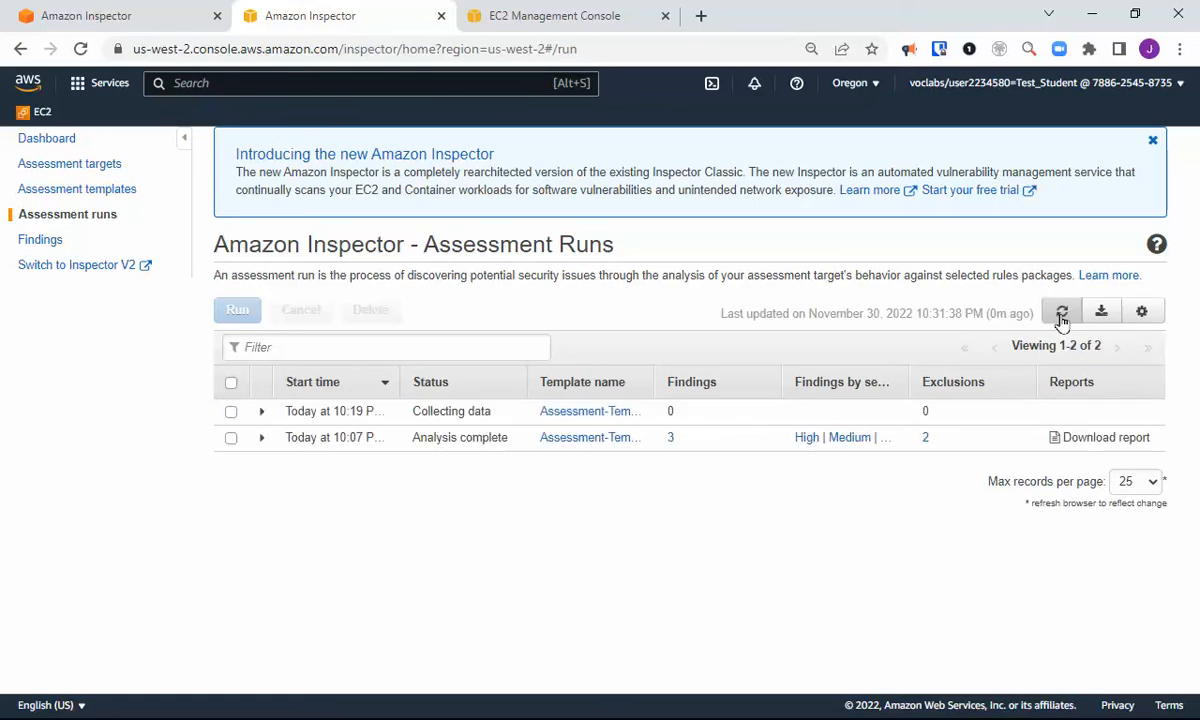
pyautogui.click(262, 414)
pyautogui.scroll(-2, 356, 429)
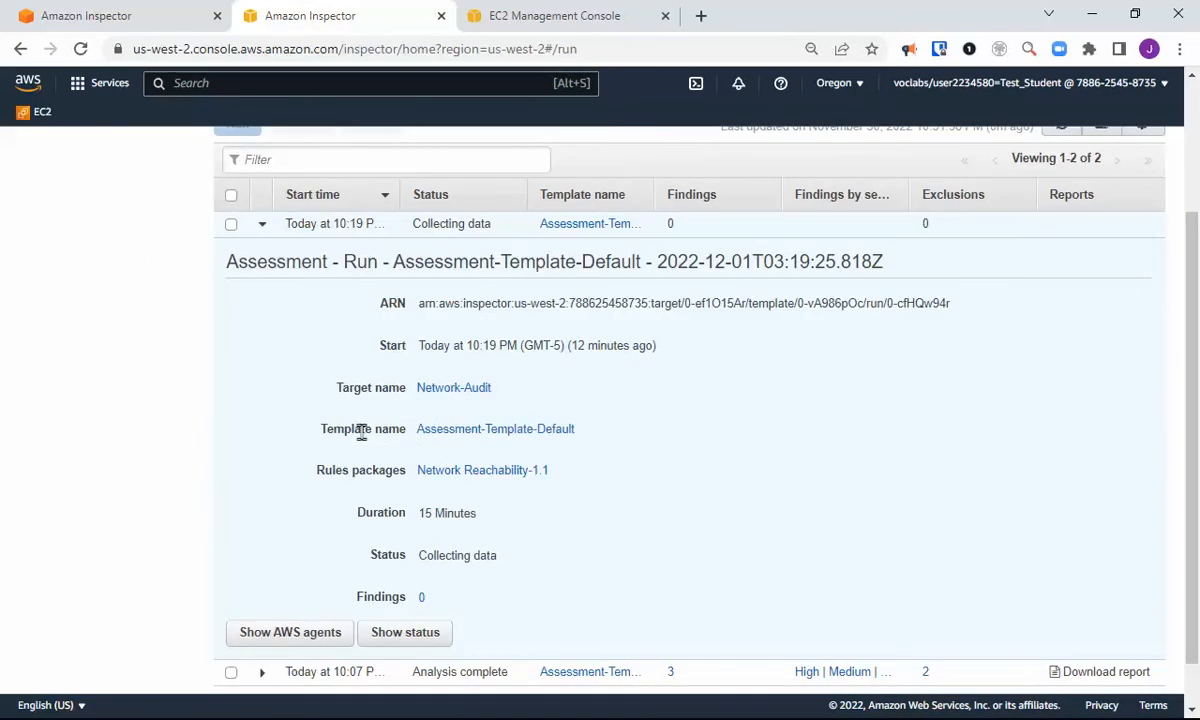
pyautogui.scroll(-1, 361, 433)
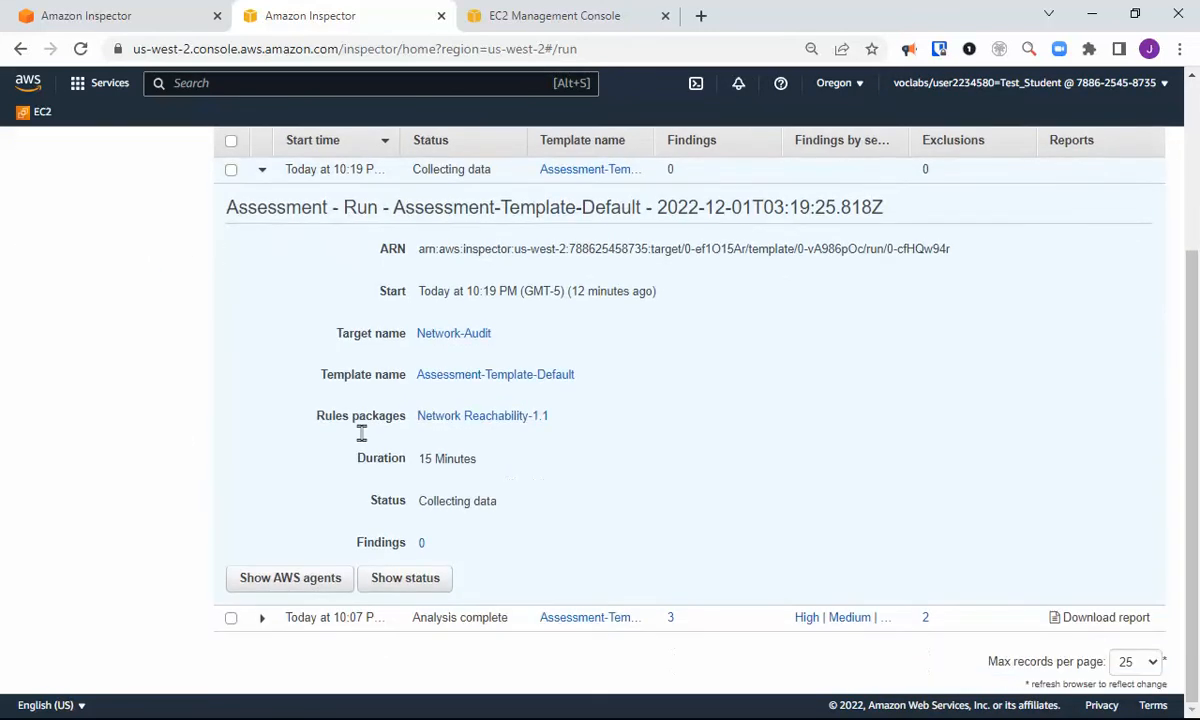
pyautogui.click(399, 579)
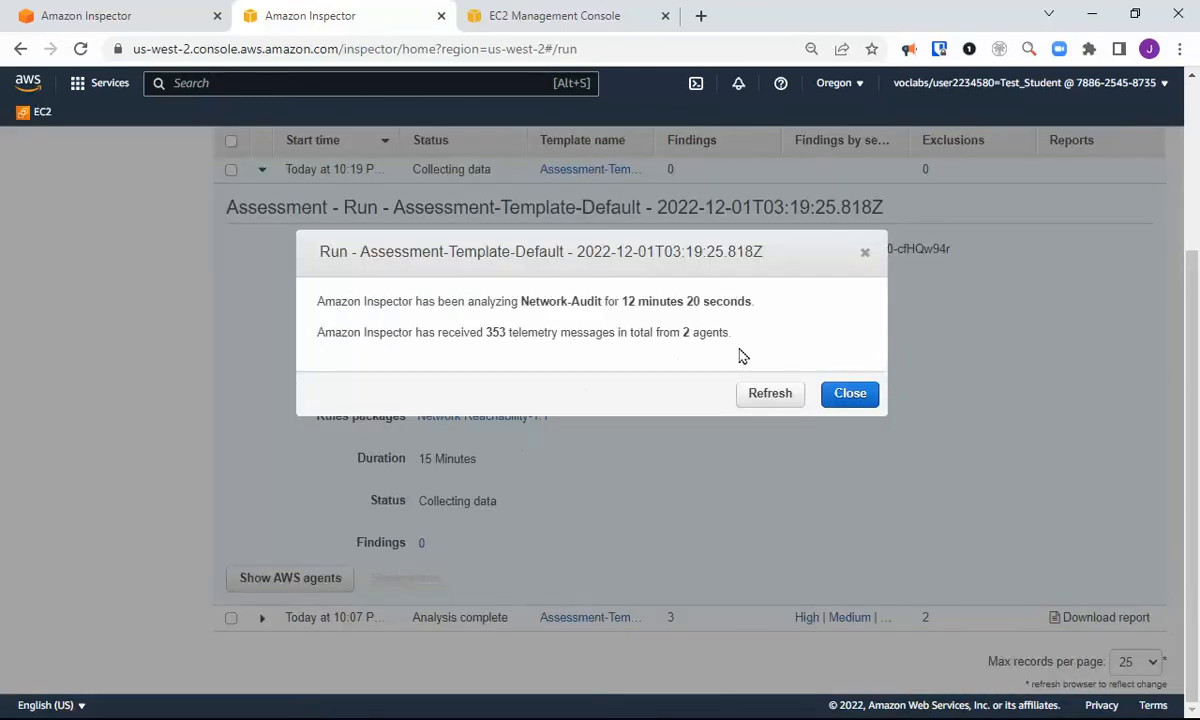
pyautogui.click(844, 393)
# Expand the earlier 10:07 PM run and examine its status report and its list of AWS agents, closing each dialog
pyautogui.click(259, 620)
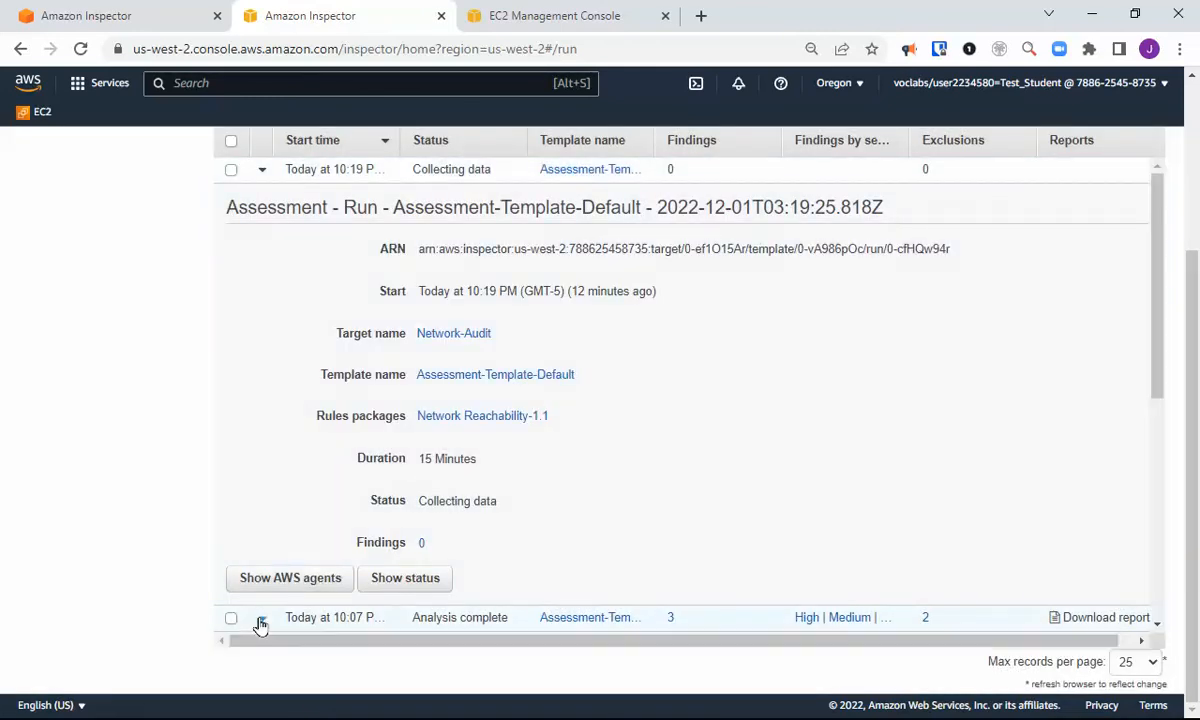
pyautogui.scroll(-3, 460, 571)
pyautogui.scroll(-2, 460, 577)
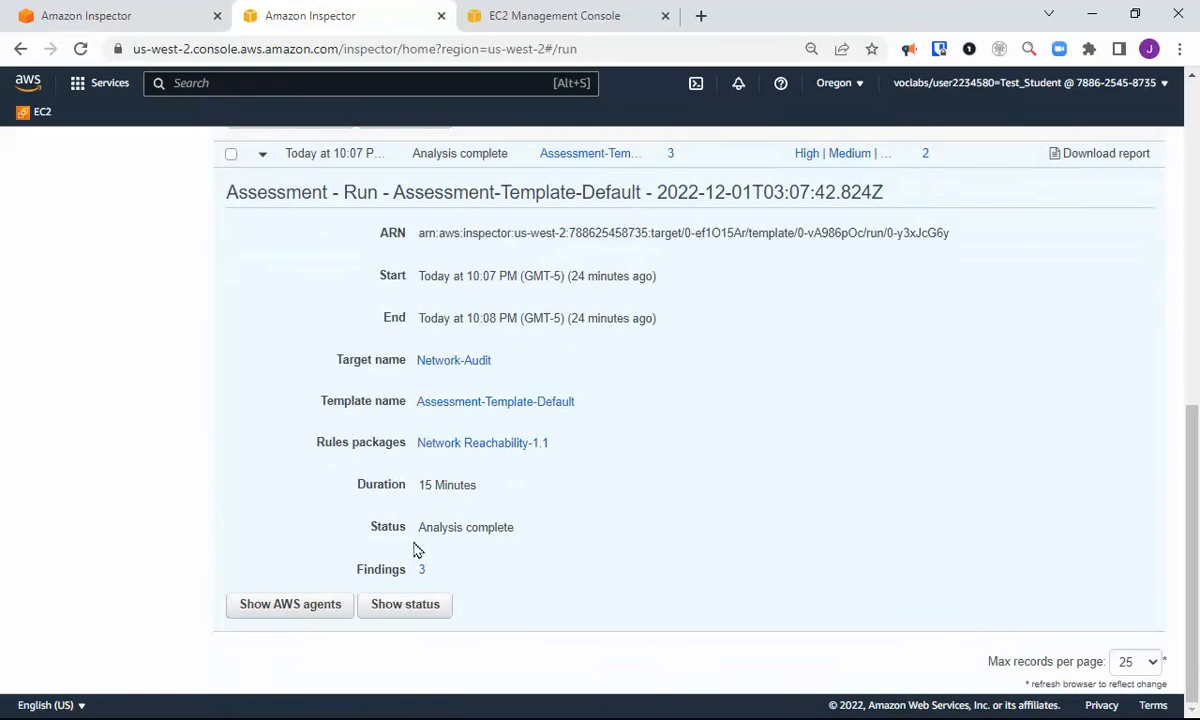
pyautogui.click(413, 605)
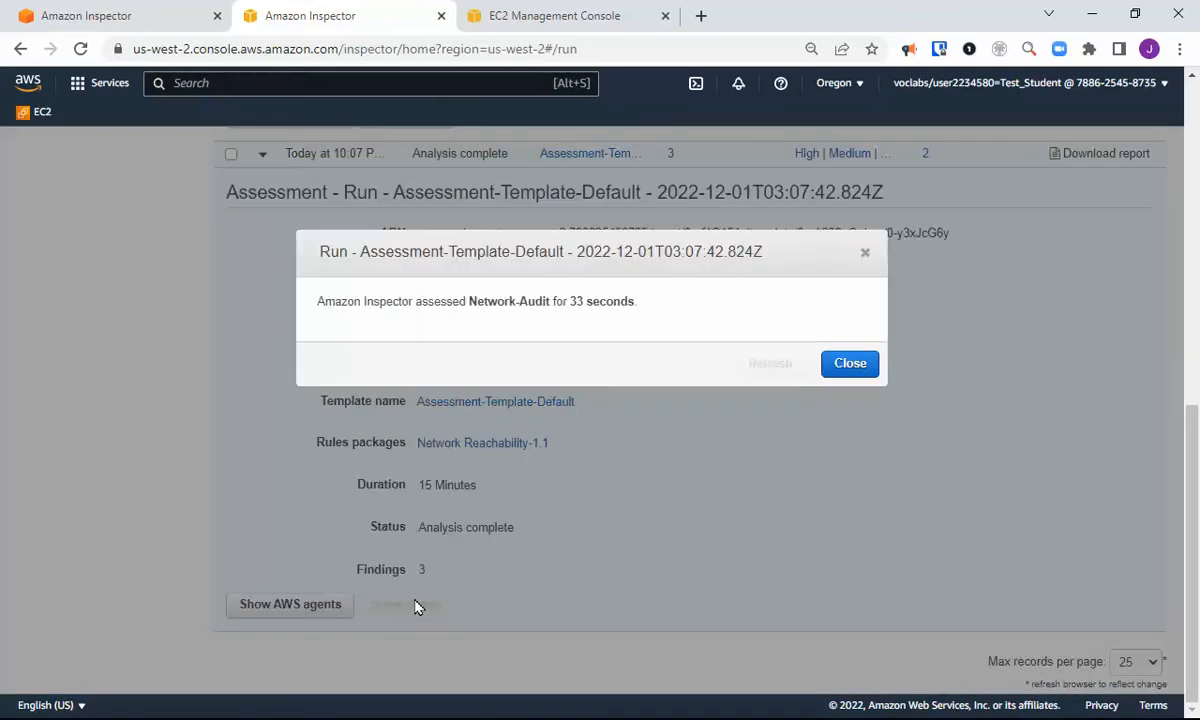
pyautogui.click(848, 366)
pyautogui.click(284, 604)
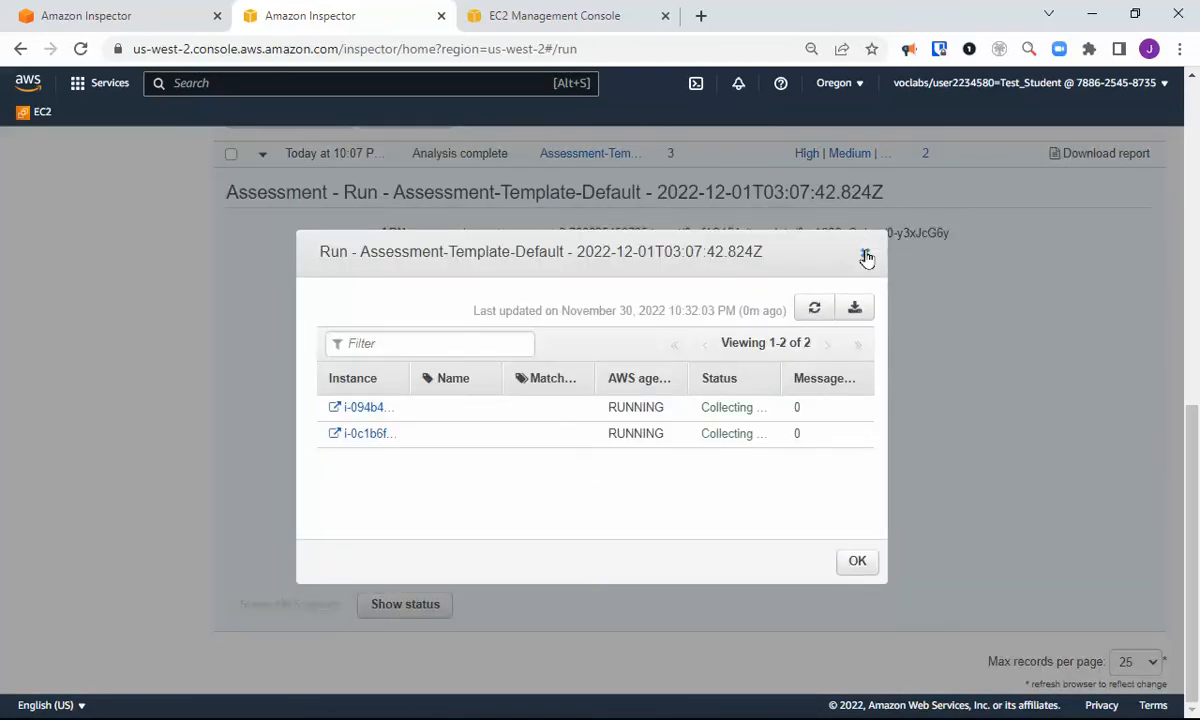
pyautogui.click(866, 258)
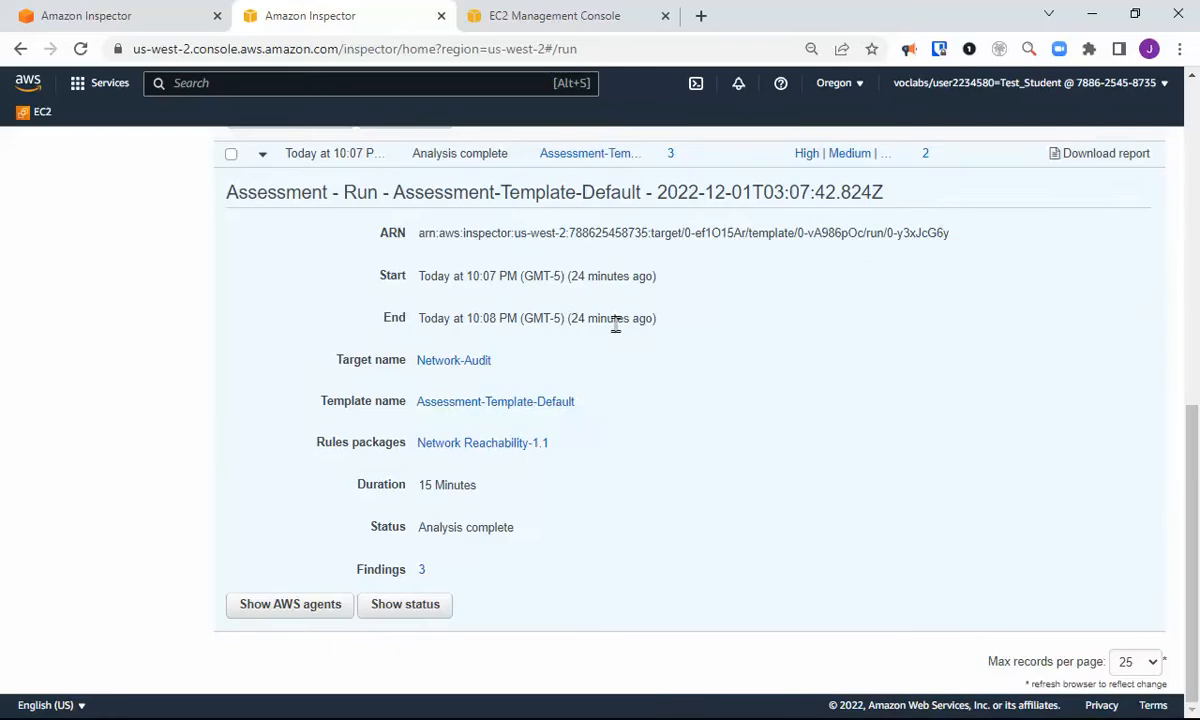
# Collapse the newest run's details and refresh the assessment runs list to check its status again
pyautogui.scroll(5, 620, 390)
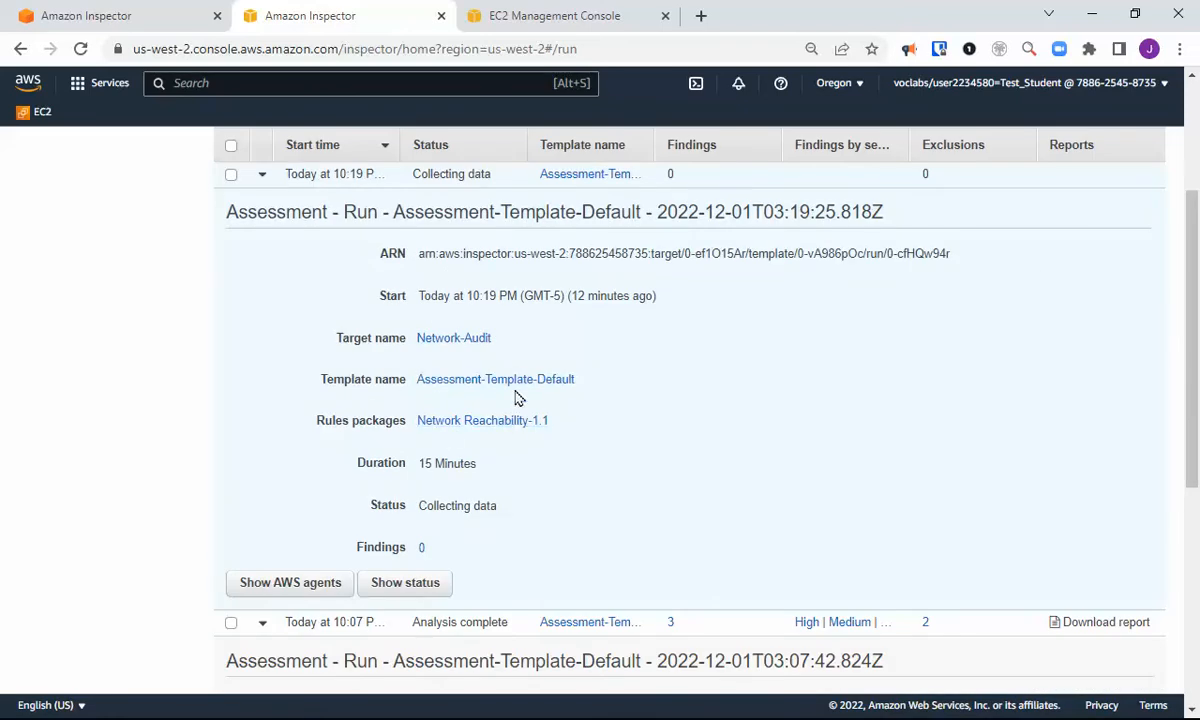
pyautogui.scroll(2, 509, 391)
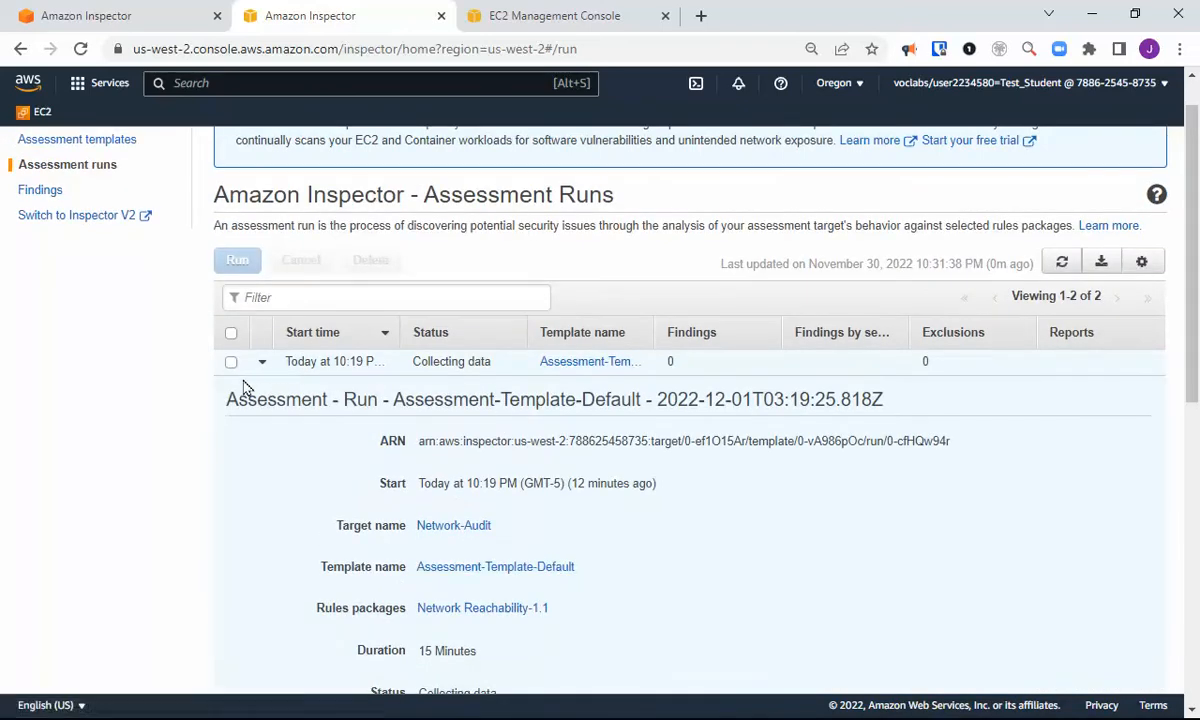
pyautogui.click(263, 362)
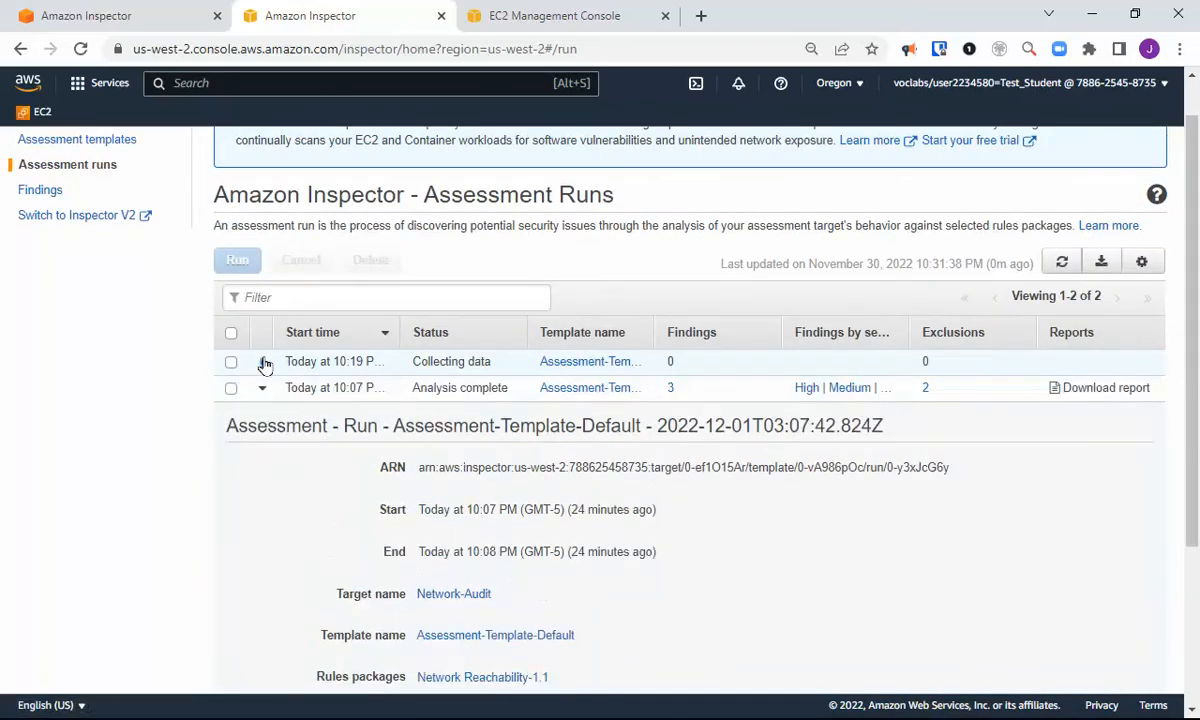
pyautogui.click(1062, 263)
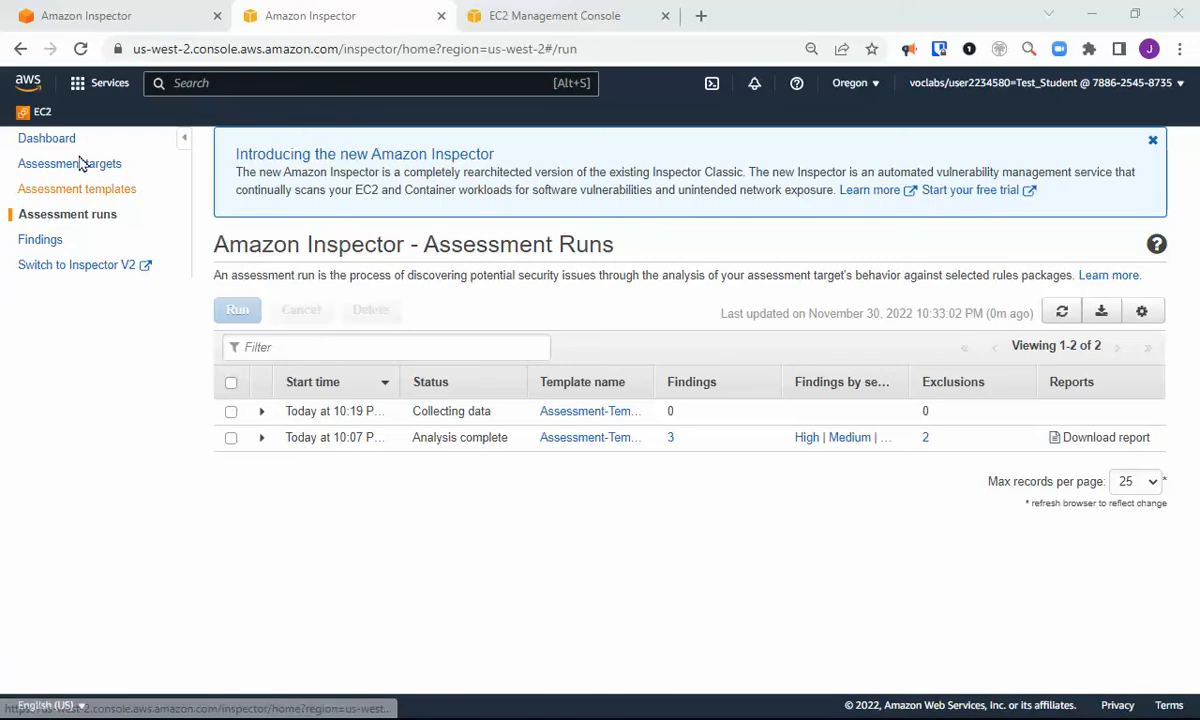
# Open the EC2 dashboard and list the running instances
pyautogui.click(42, 113)
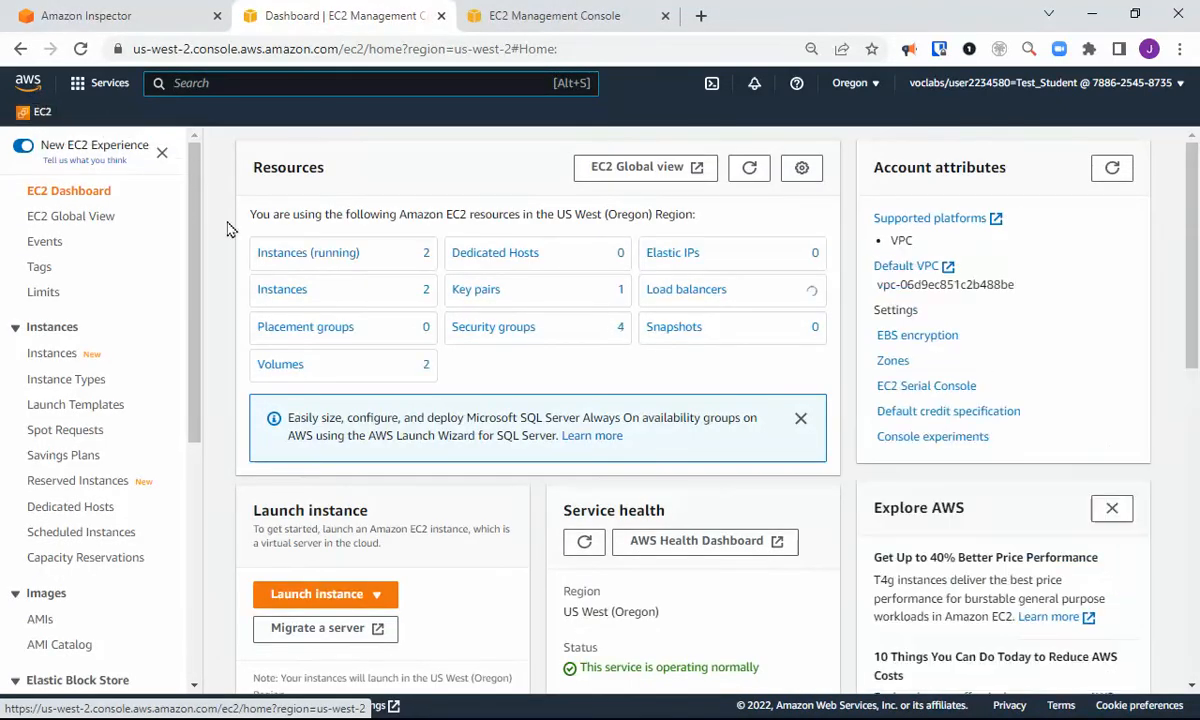
pyautogui.click(320, 262)
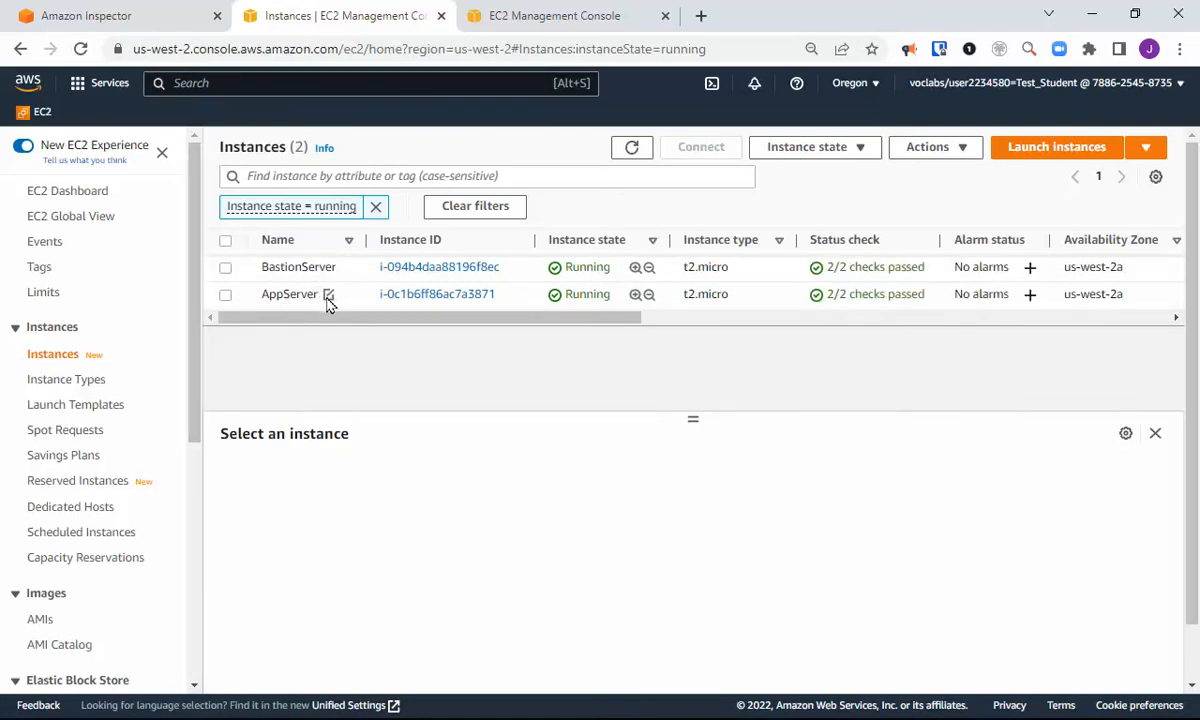
pyautogui.moveTo(557, 327); pyautogui.dragTo(521, 368)
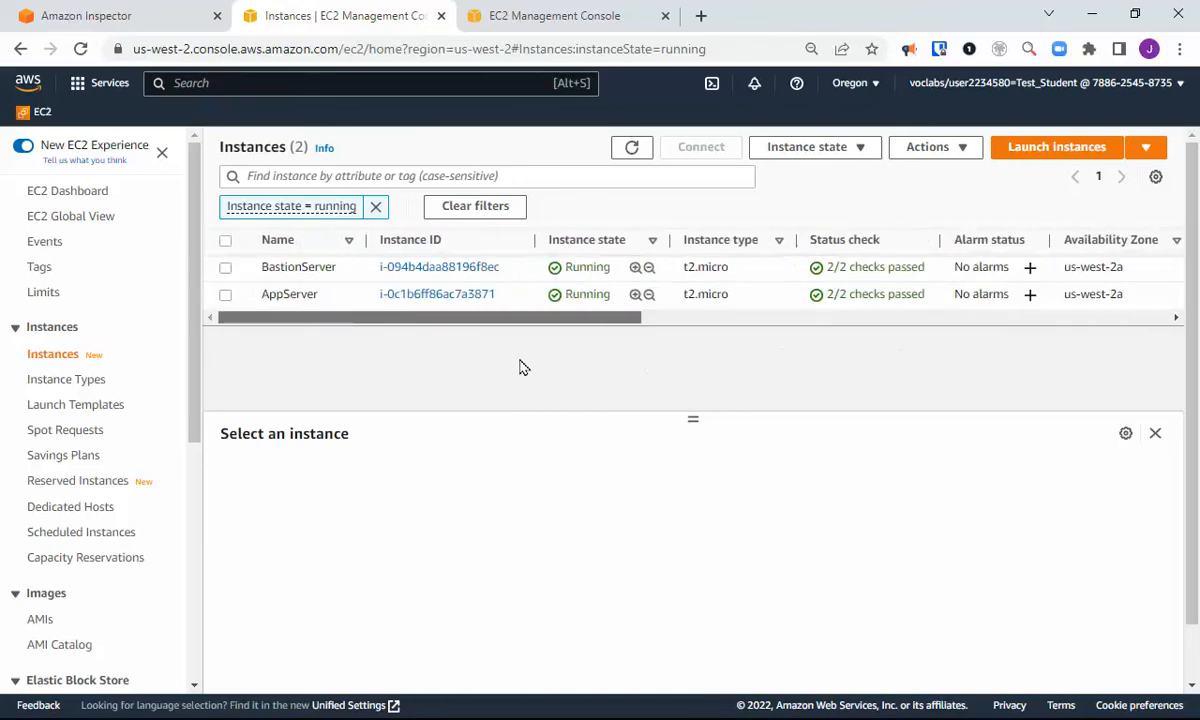
pyautogui.moveTo(390, 358); pyautogui.dragTo(246, 292)
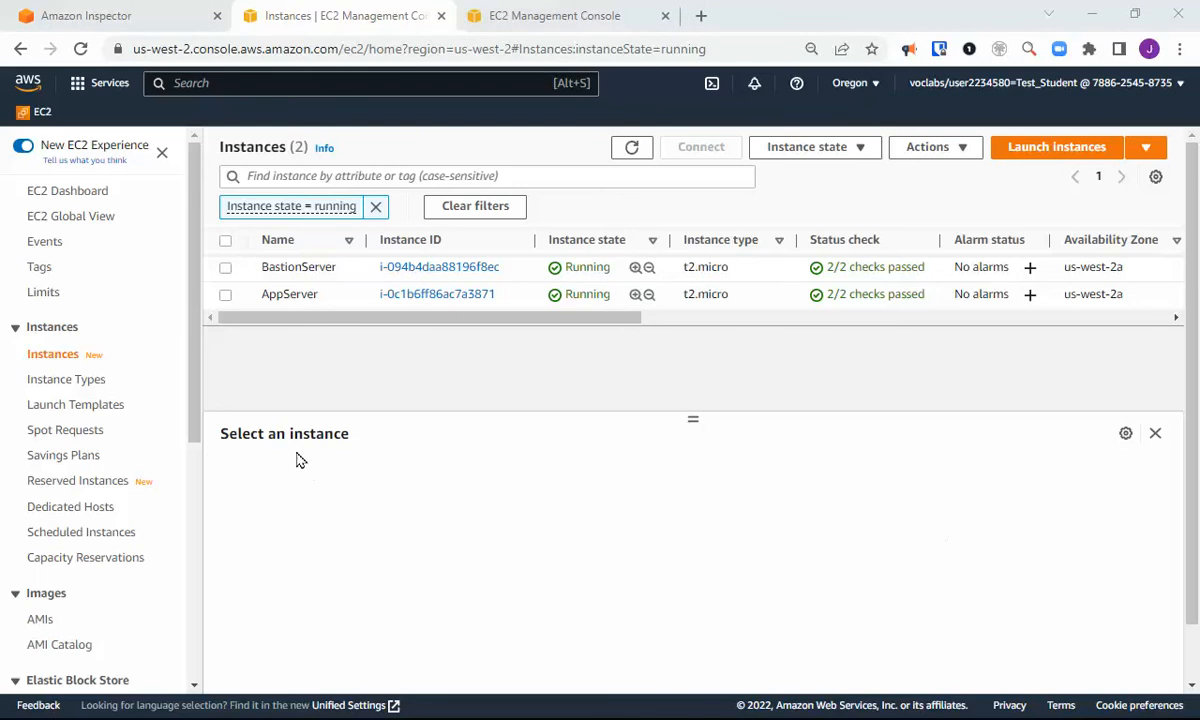
# Select BastionServer, review its inbound rules in the security details, and open its BastionSG security group
pyautogui.click(225, 267)
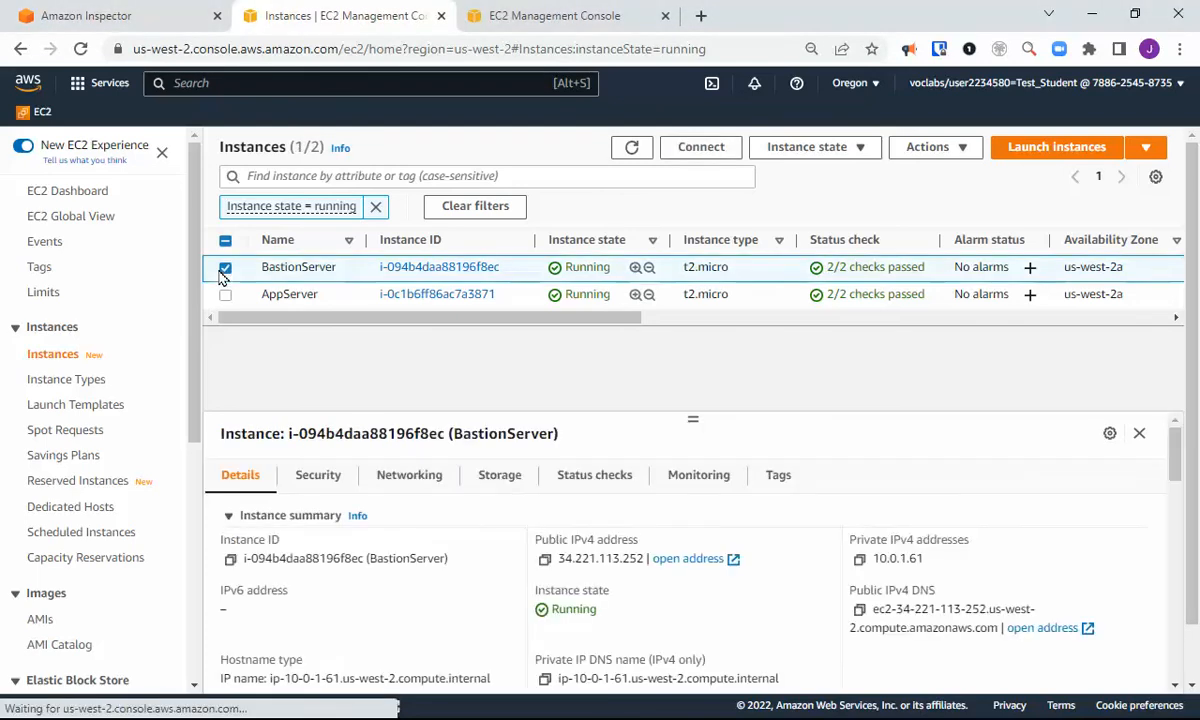
pyautogui.click(310, 476)
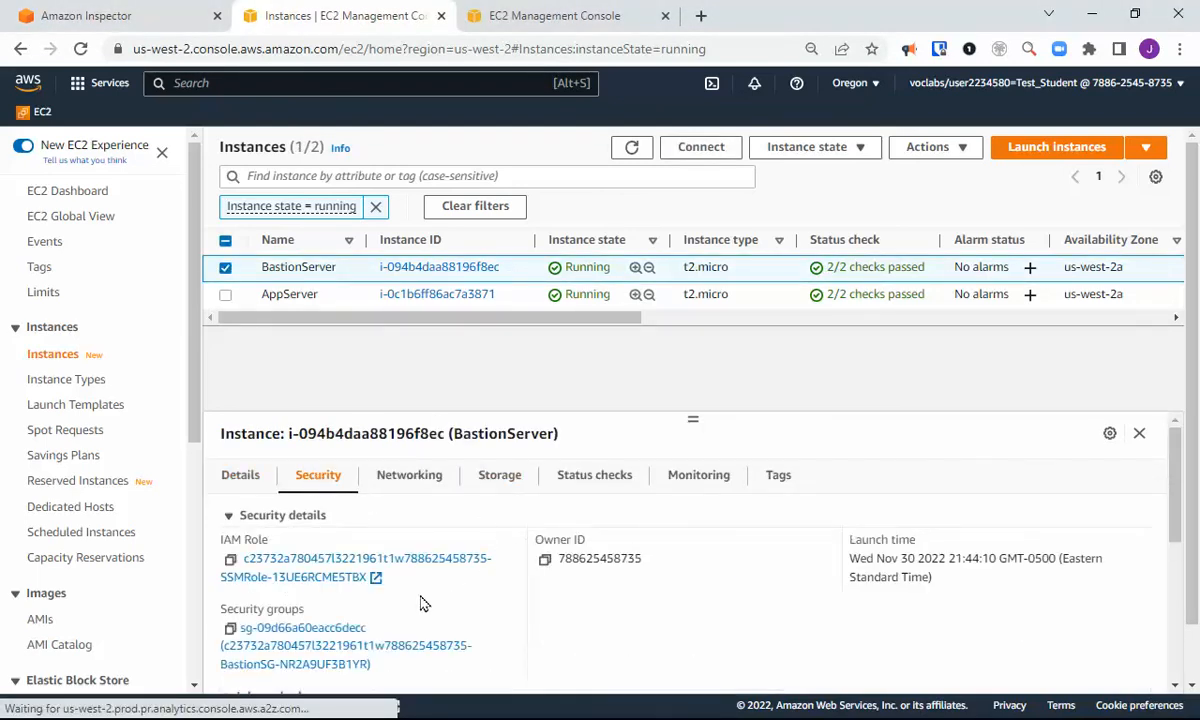
pyautogui.scroll(-3, 490, 588)
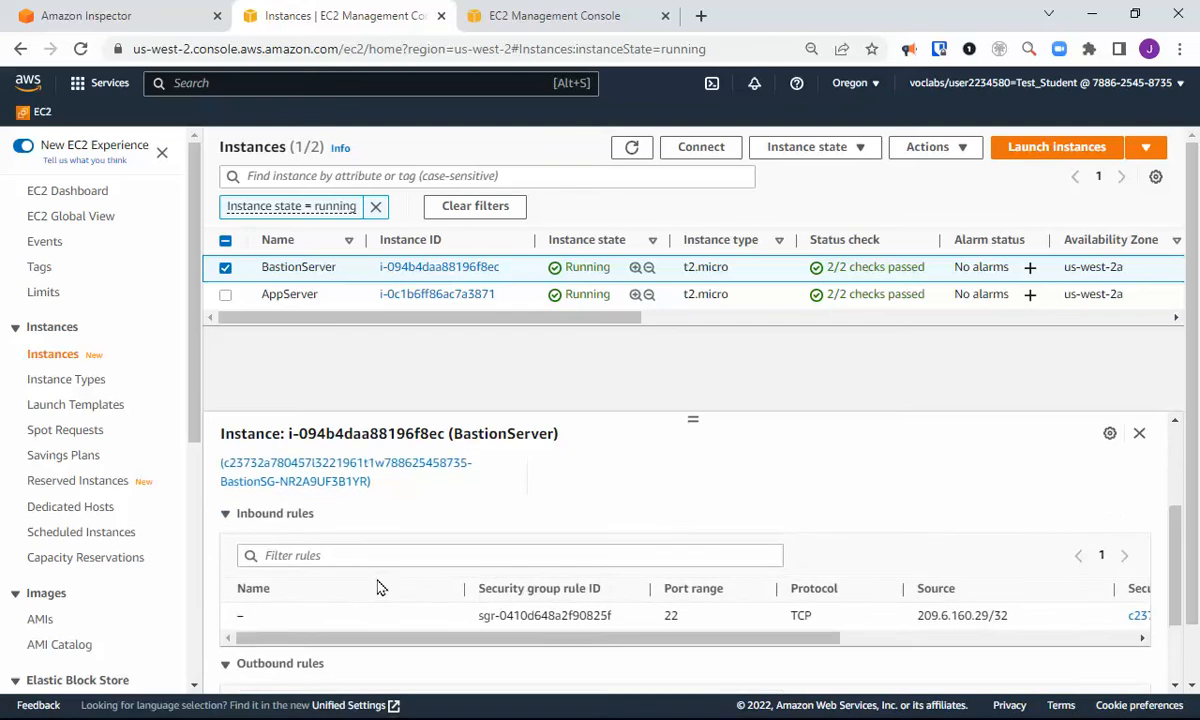
pyautogui.scroll(3, 330, 610)
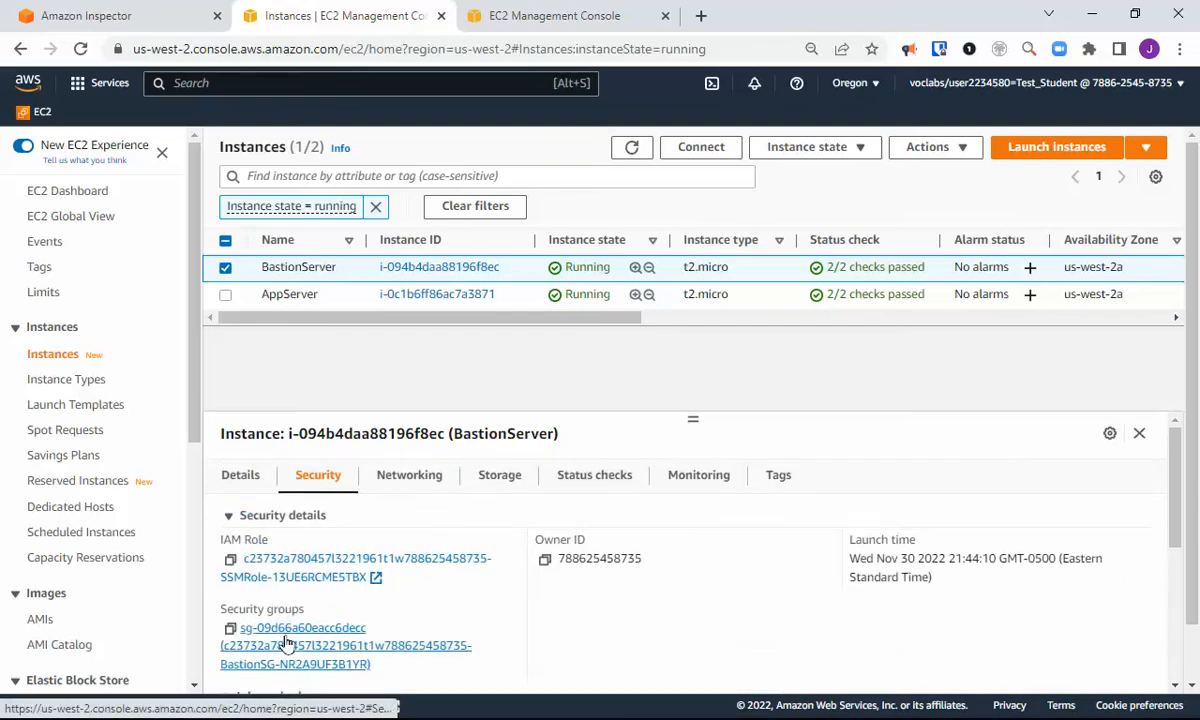
pyautogui.click(287, 642)
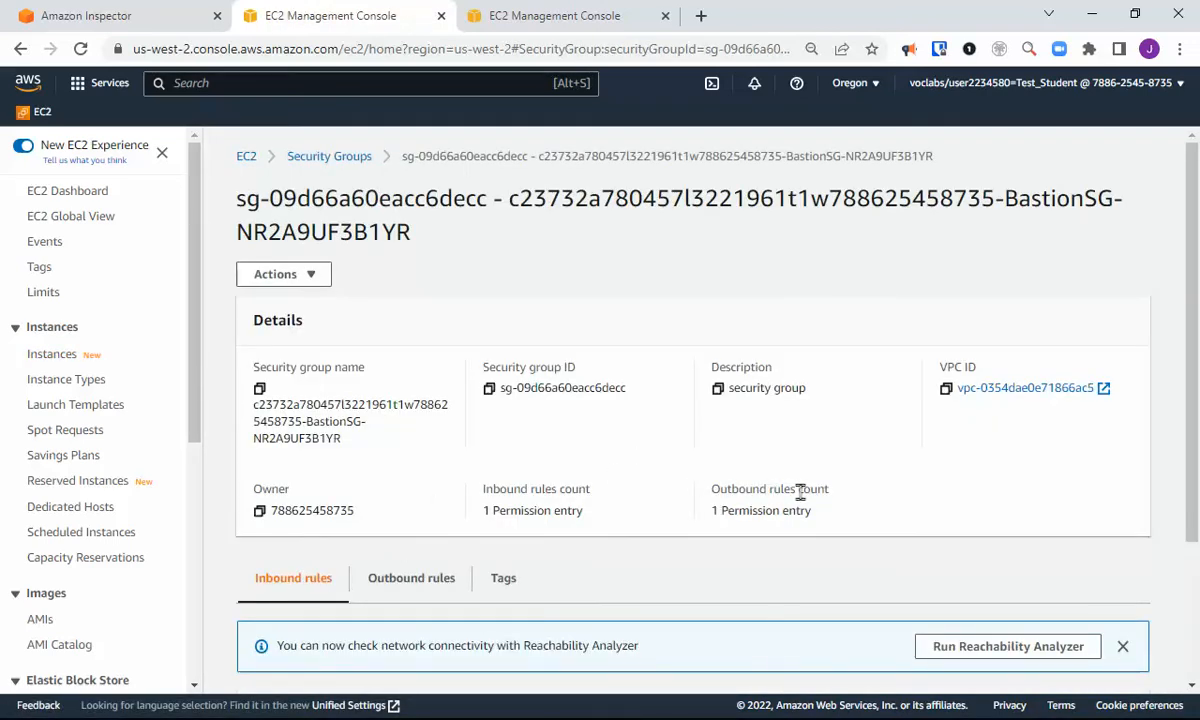
# Delete the SSH inbound rule from the BastionSG security group and save the rules
pyautogui.click(313, 275)
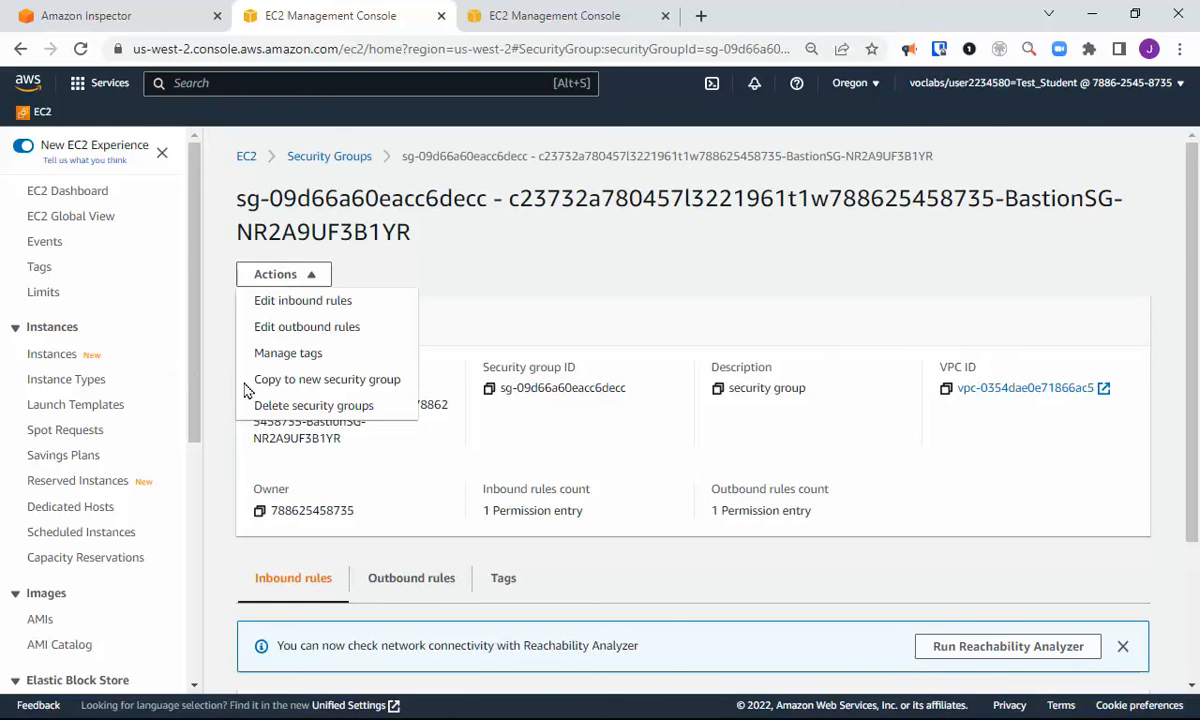
pyautogui.click(323, 303)
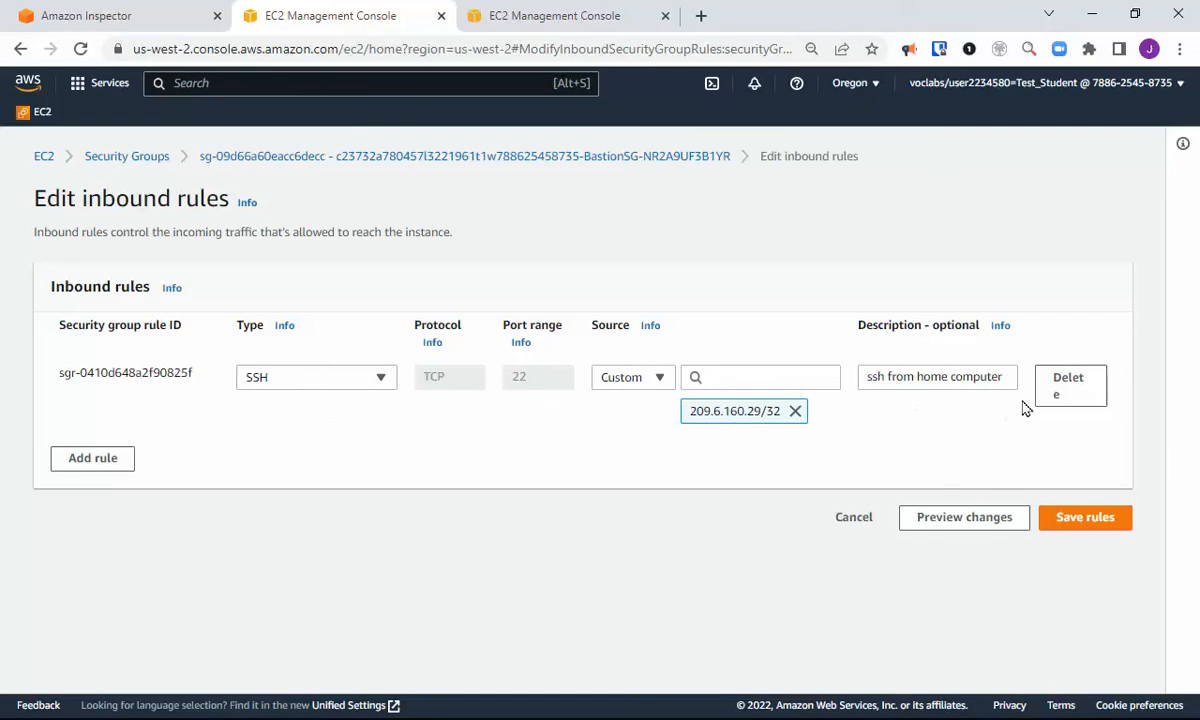
pyautogui.click(1062, 389)
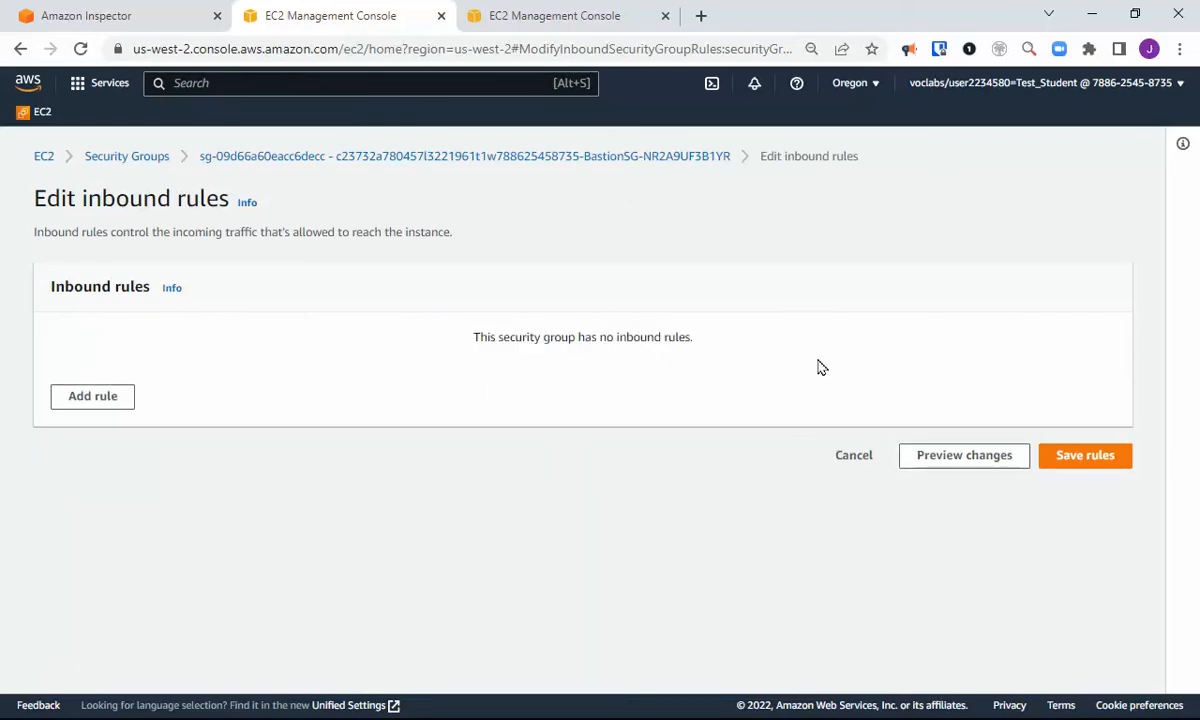
pyautogui.click(1075, 457)
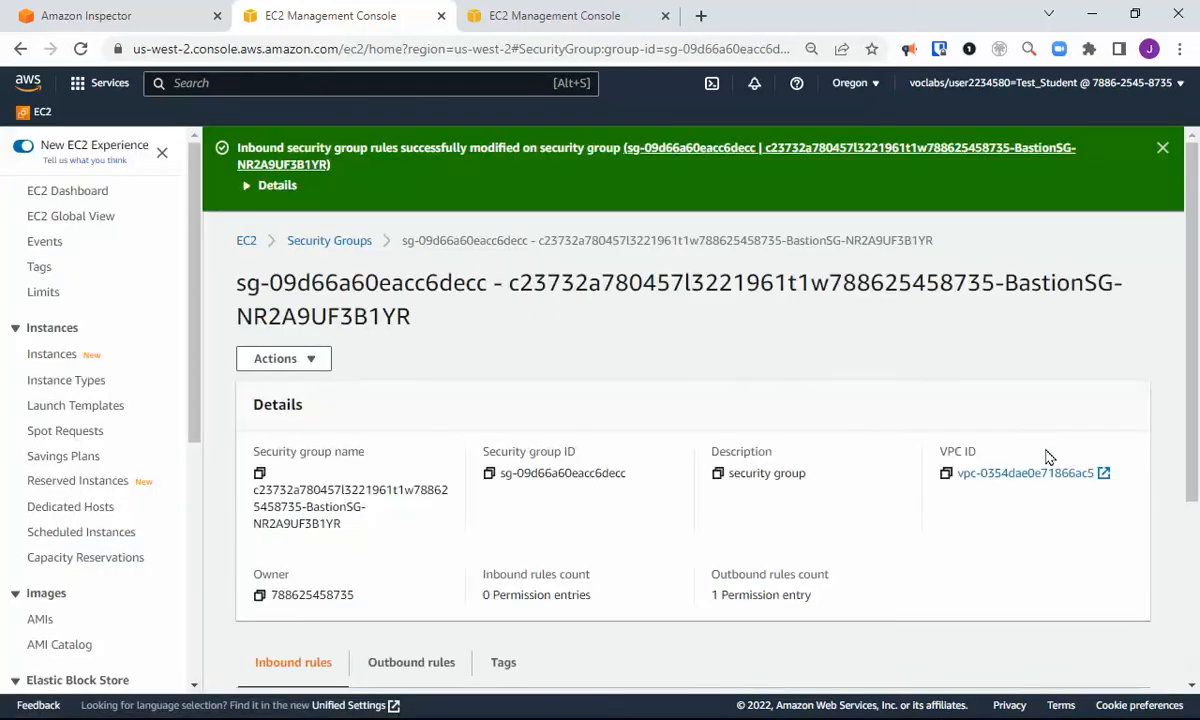
# Return to the EC2 instances list, deselect BastionServer, and clear the running-state filter
pyautogui.click(246, 240)
pyautogui.click(299, 251)
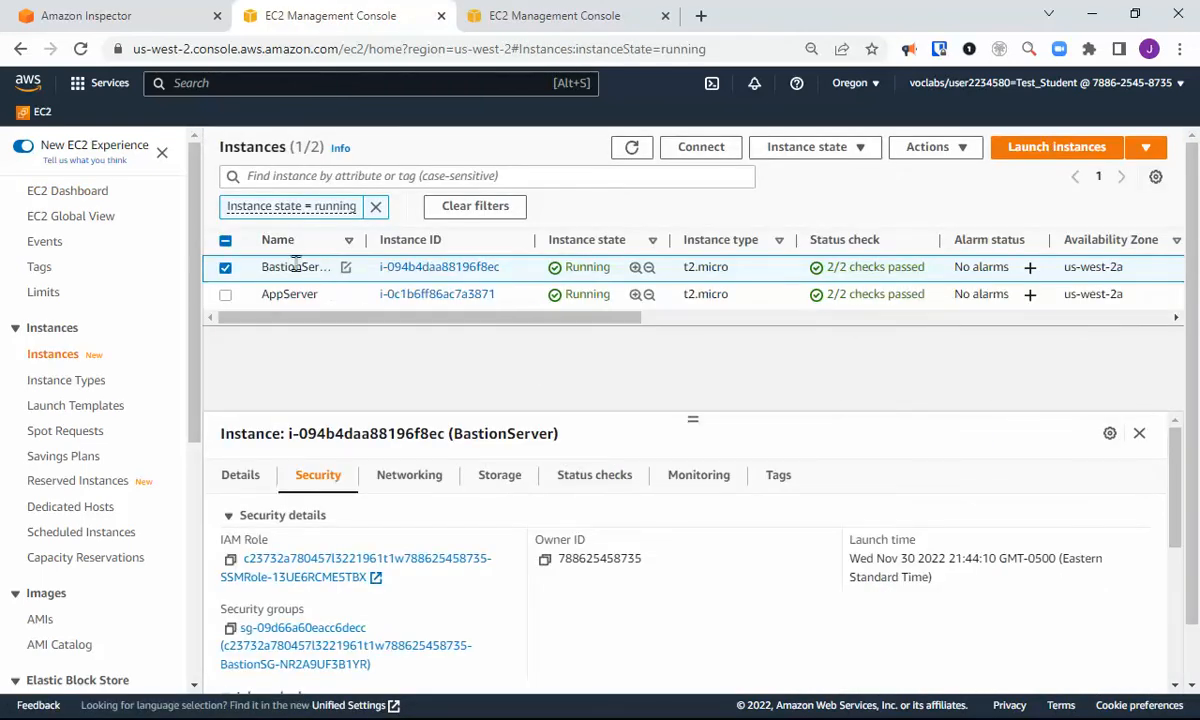
pyautogui.click(225, 267)
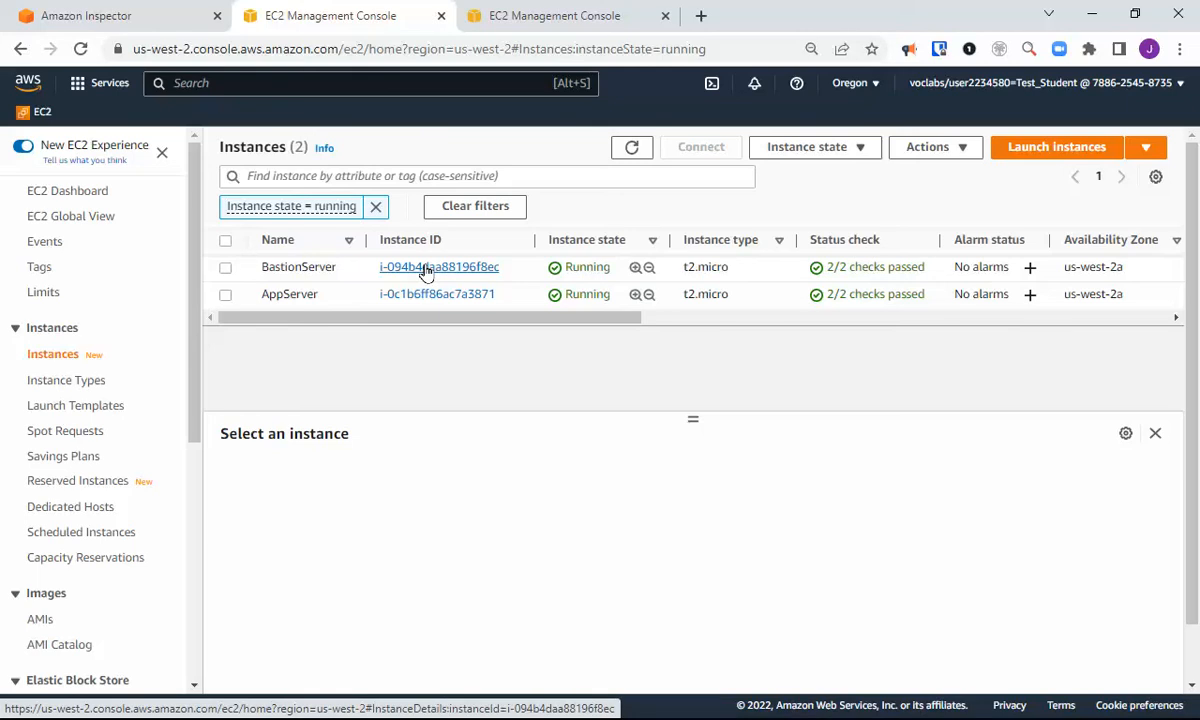
pyautogui.click(375, 206)
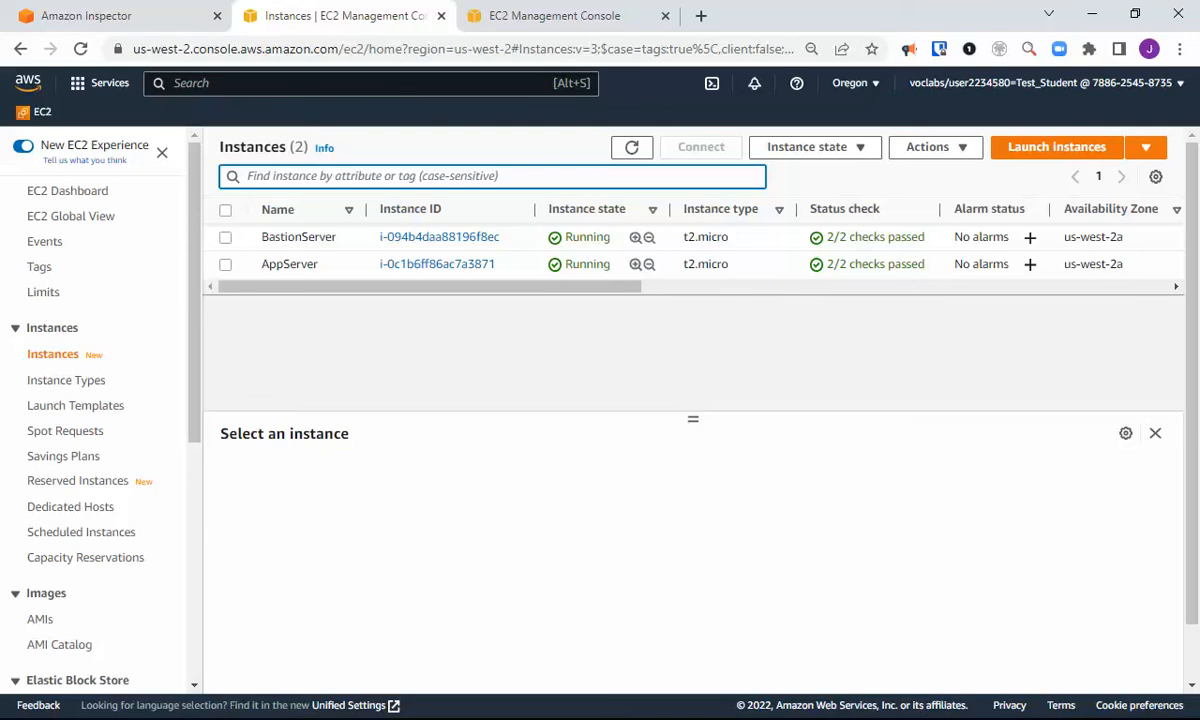
# Stop the BastionServer instance and clear its selection in the instances list
pyautogui.click(225, 238)
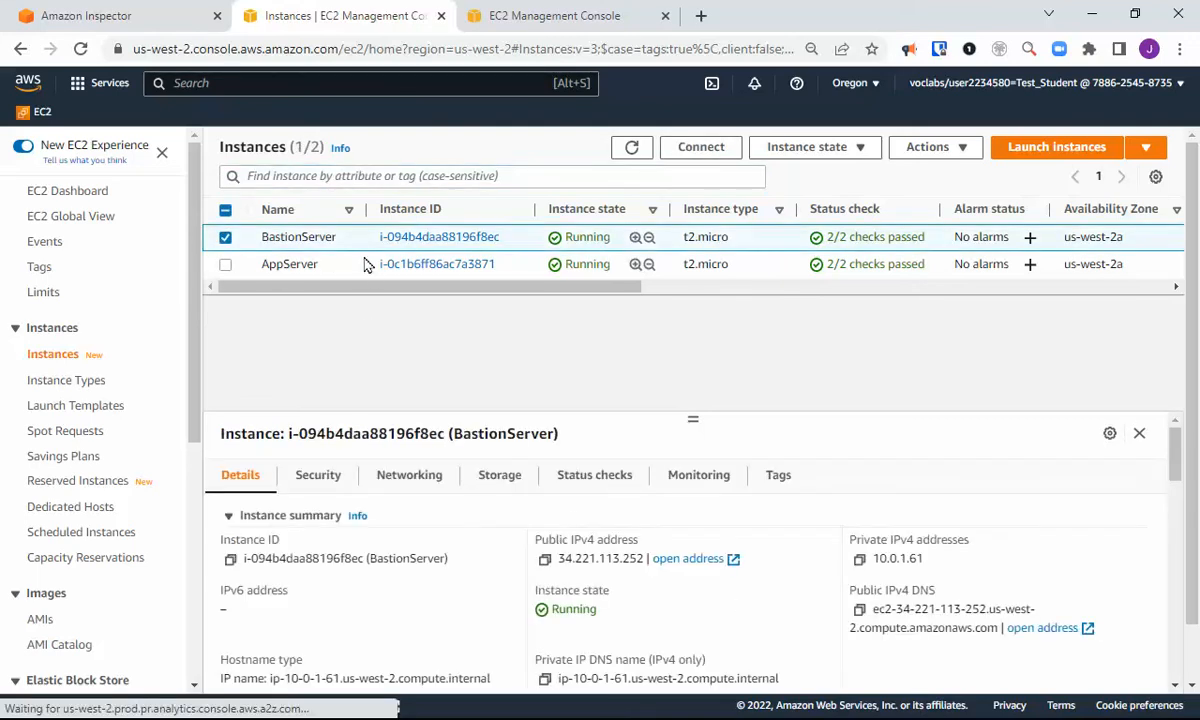
pyautogui.click(805, 147)
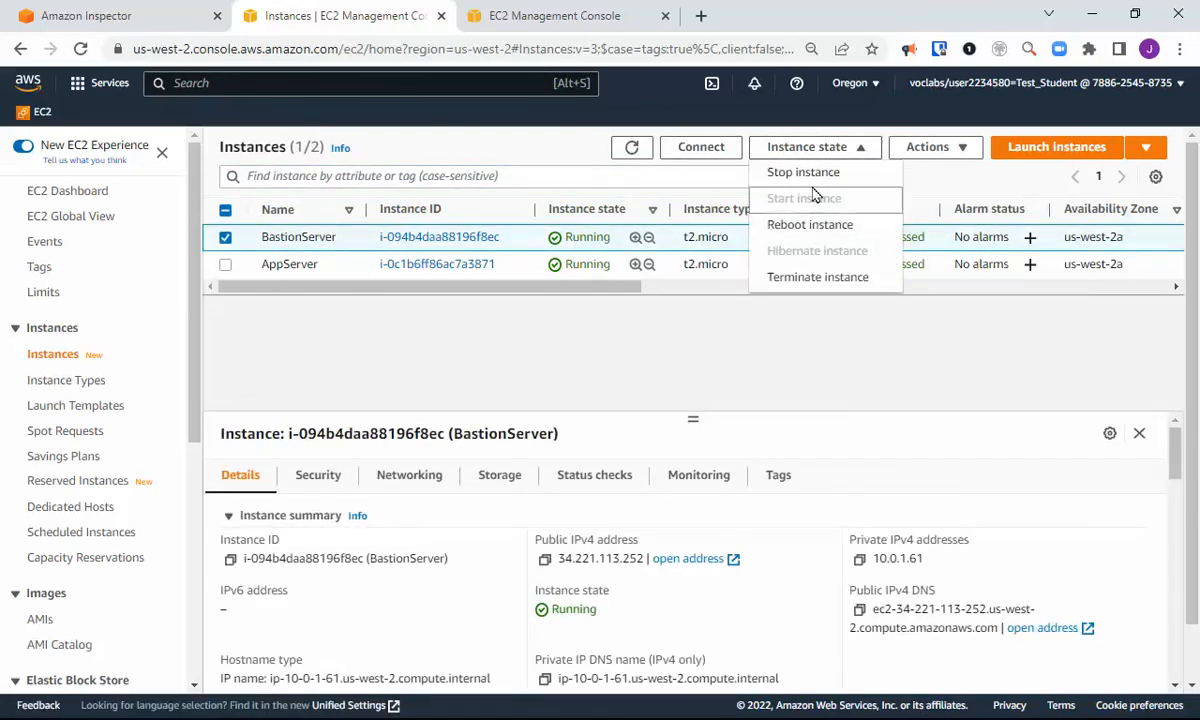
pyautogui.click(808, 176)
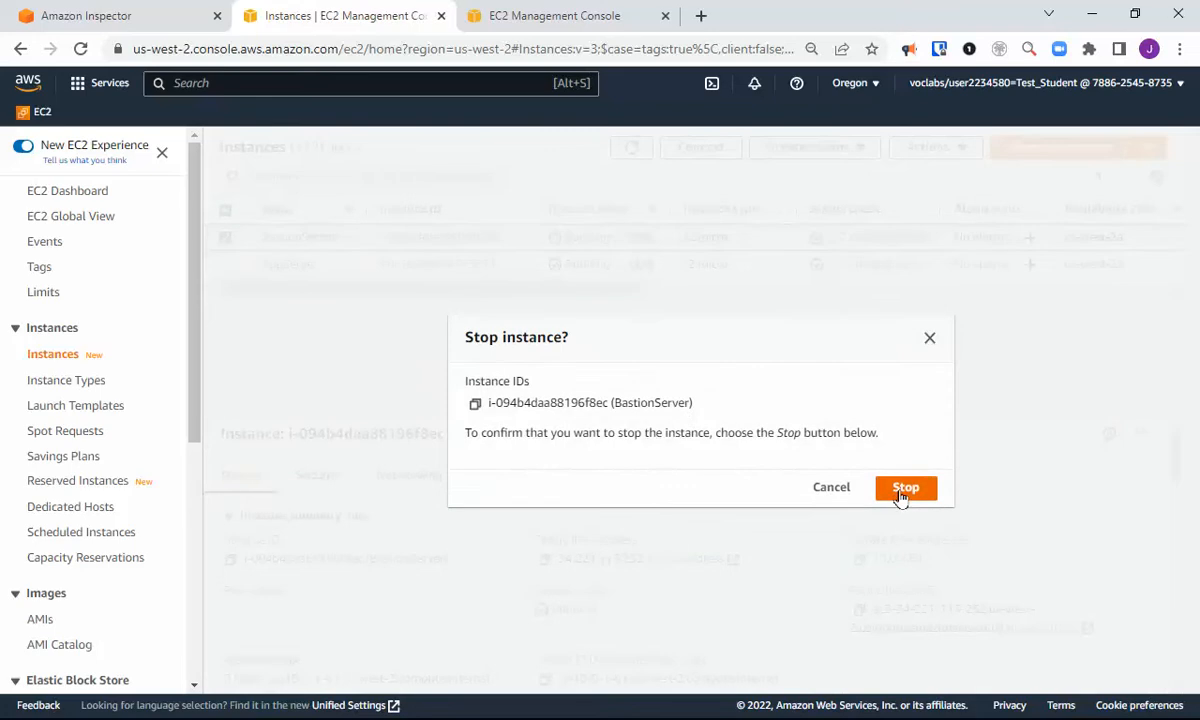
pyautogui.click(903, 489)
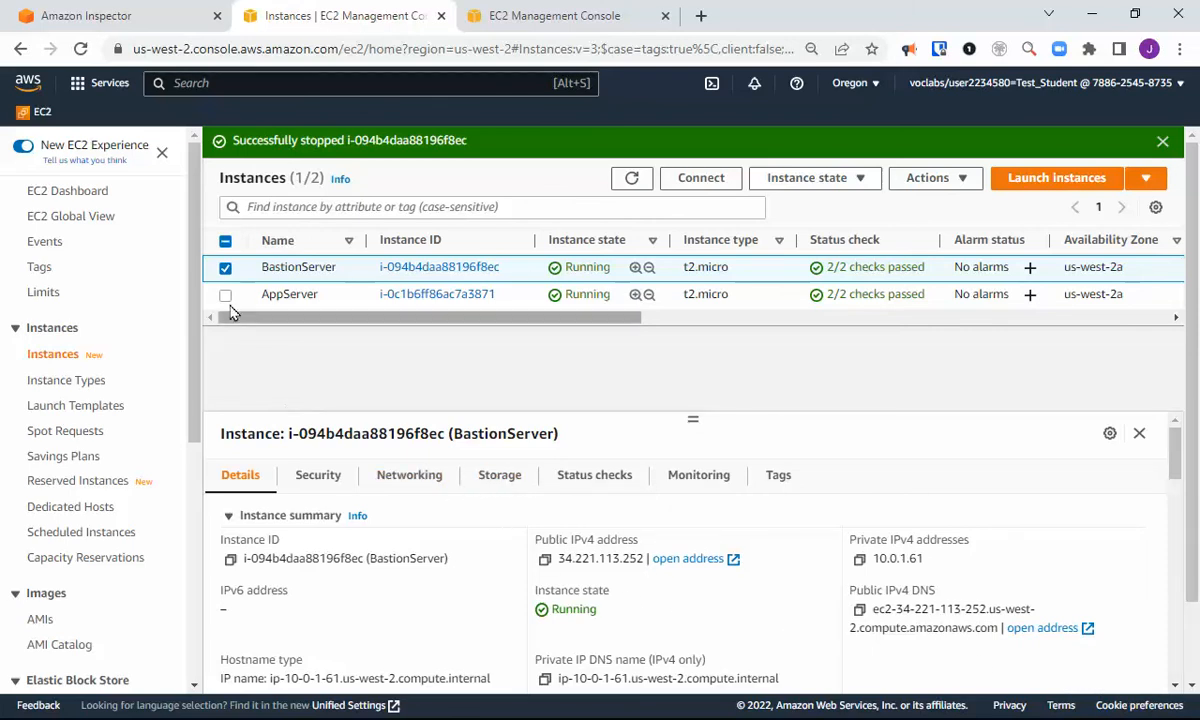
pyautogui.click(225, 268)
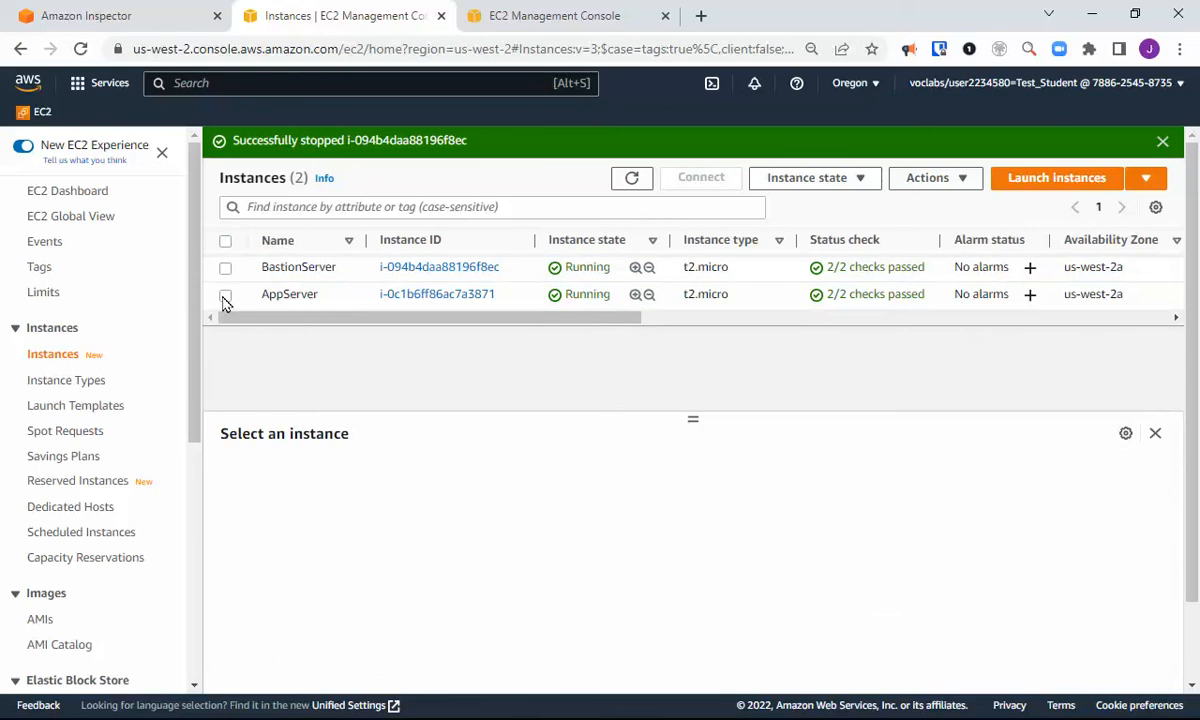
# Select the AppServer instance and connect to it with Session Manager
pyautogui.click(225, 297)
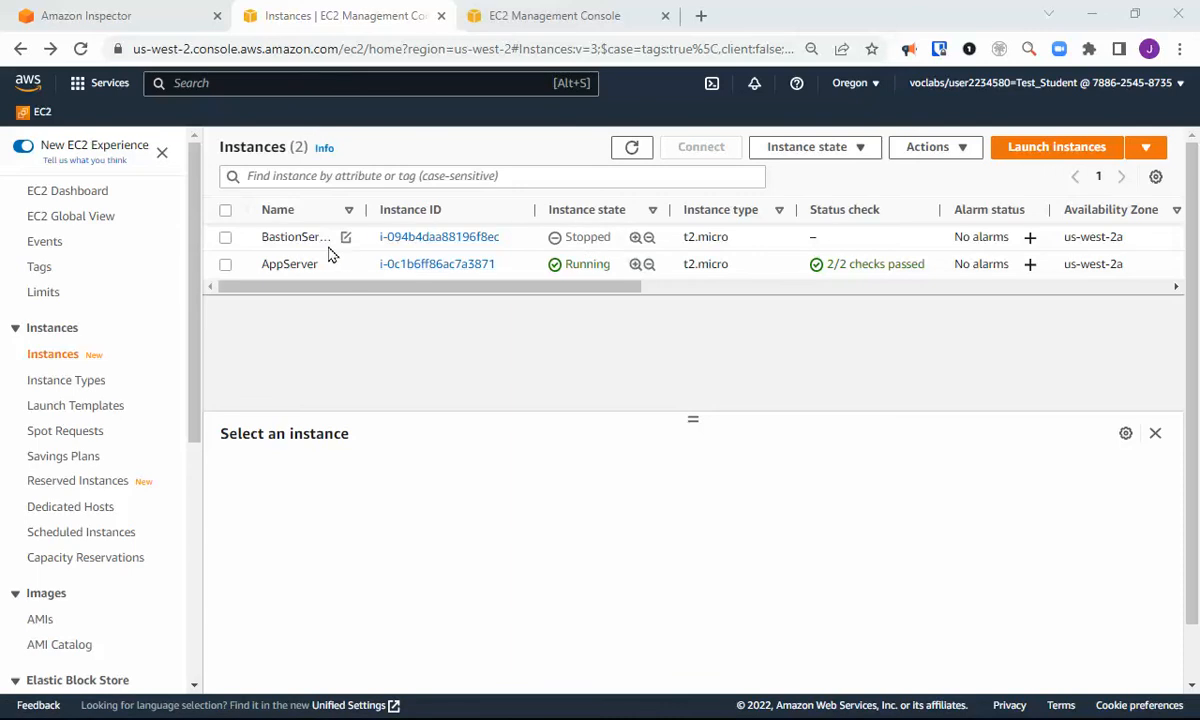
pyautogui.click(227, 268)
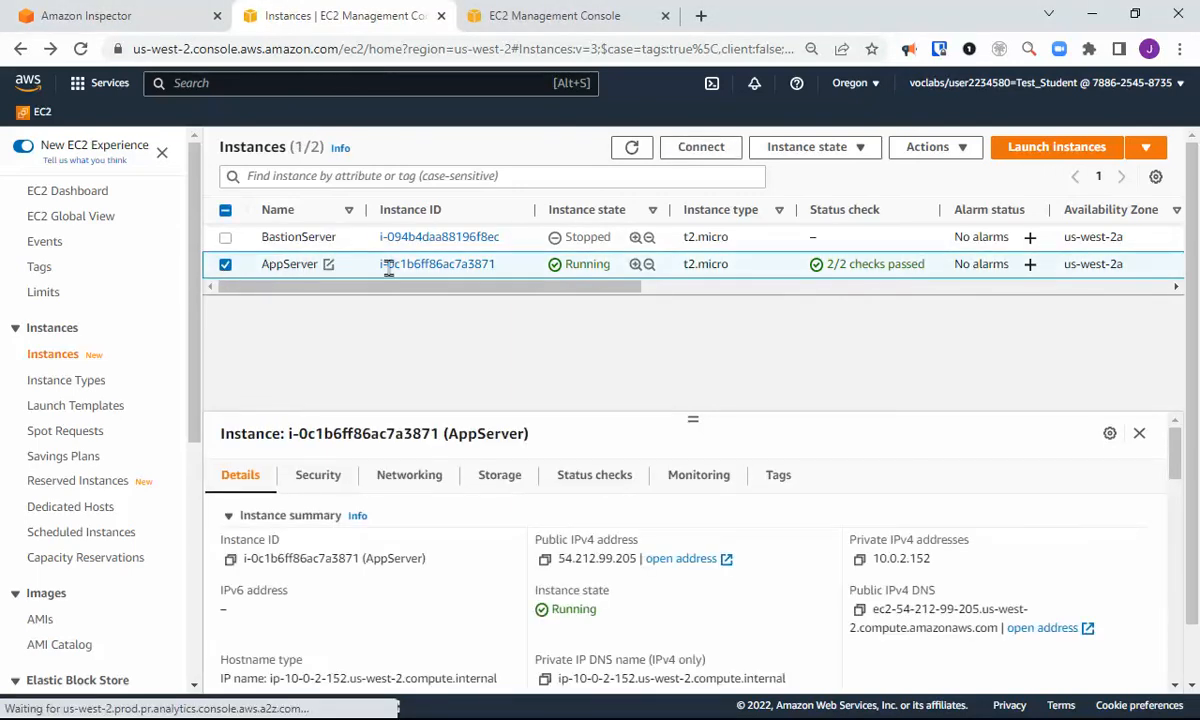
pyautogui.click(701, 147)
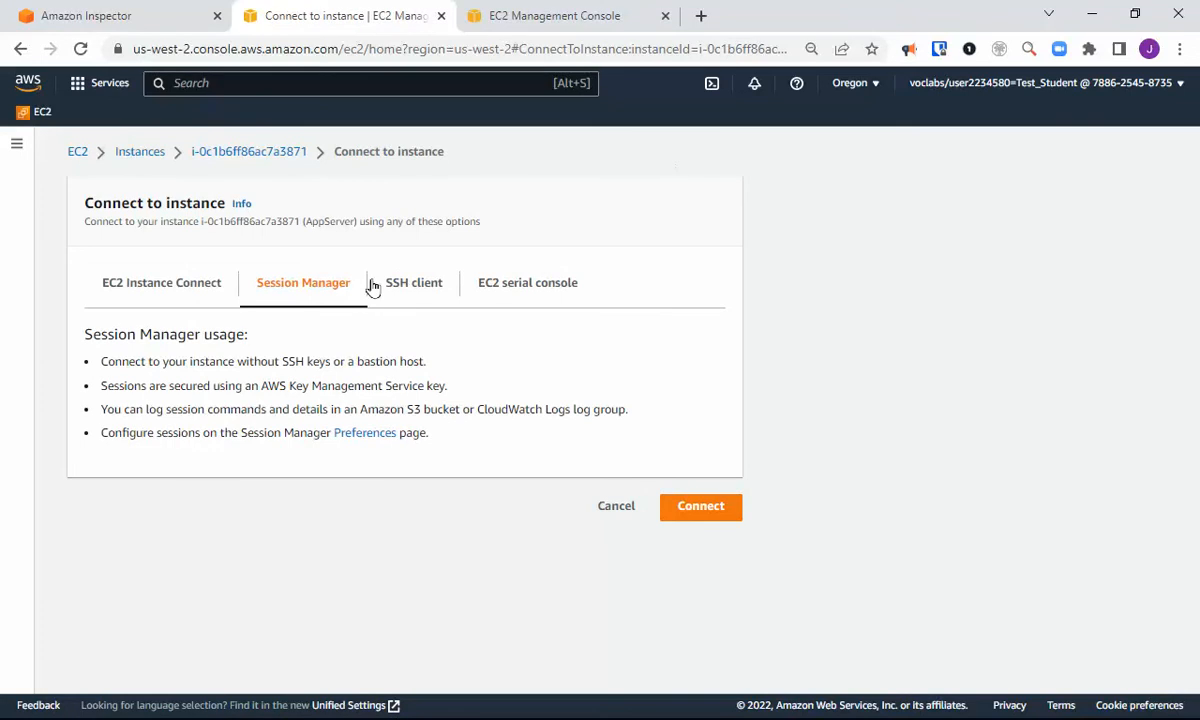
pyautogui.click(161, 285)
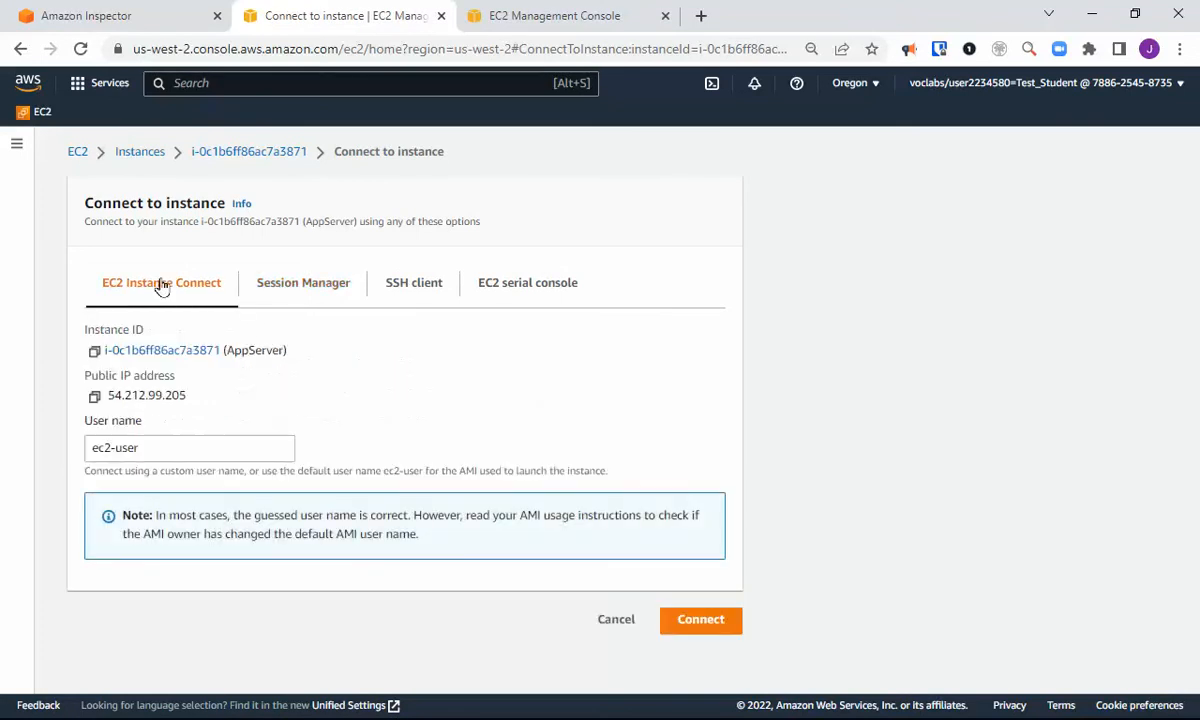
pyautogui.click(300, 286)
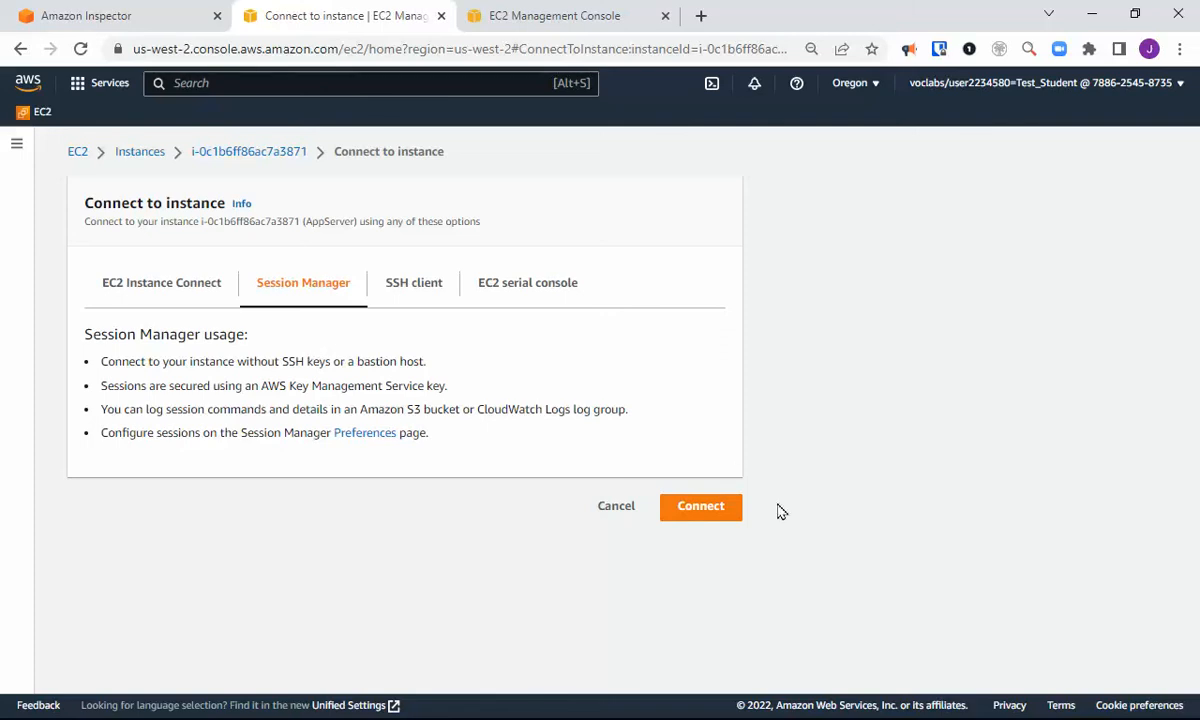
pyautogui.click(704, 510)
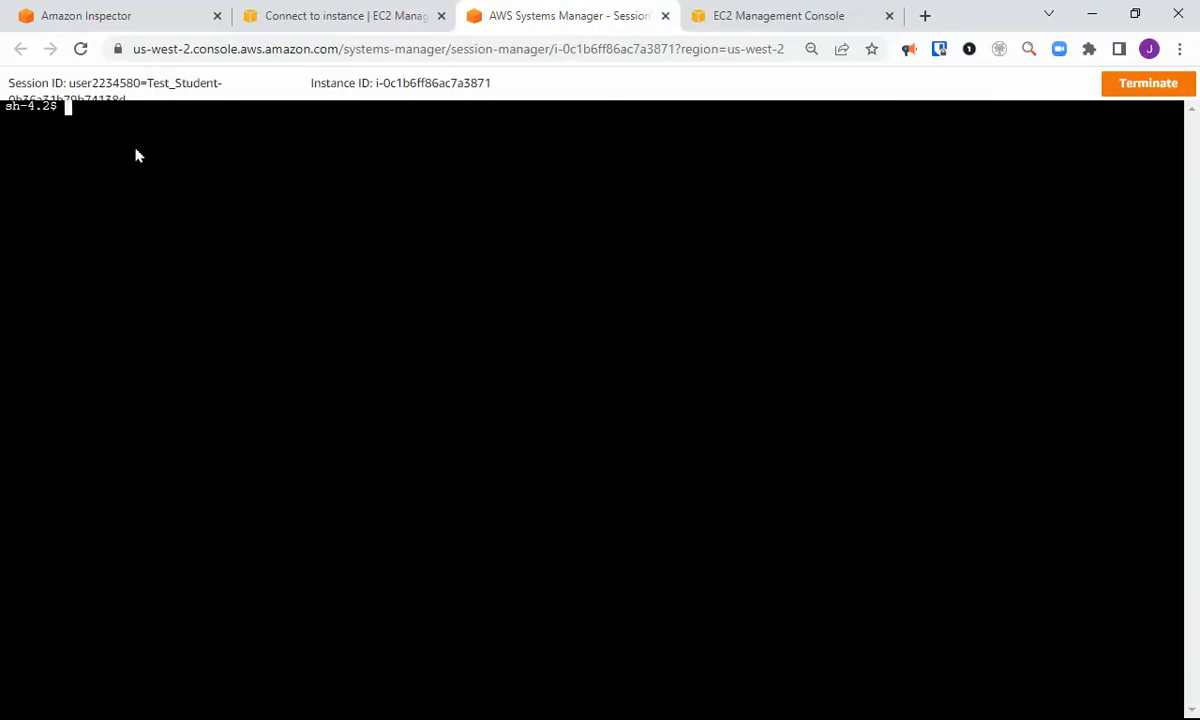
pyautogui.press('Return')
pyautogui.press('Return')
pyautogui.press('Return')
pyautogui.press('Return')
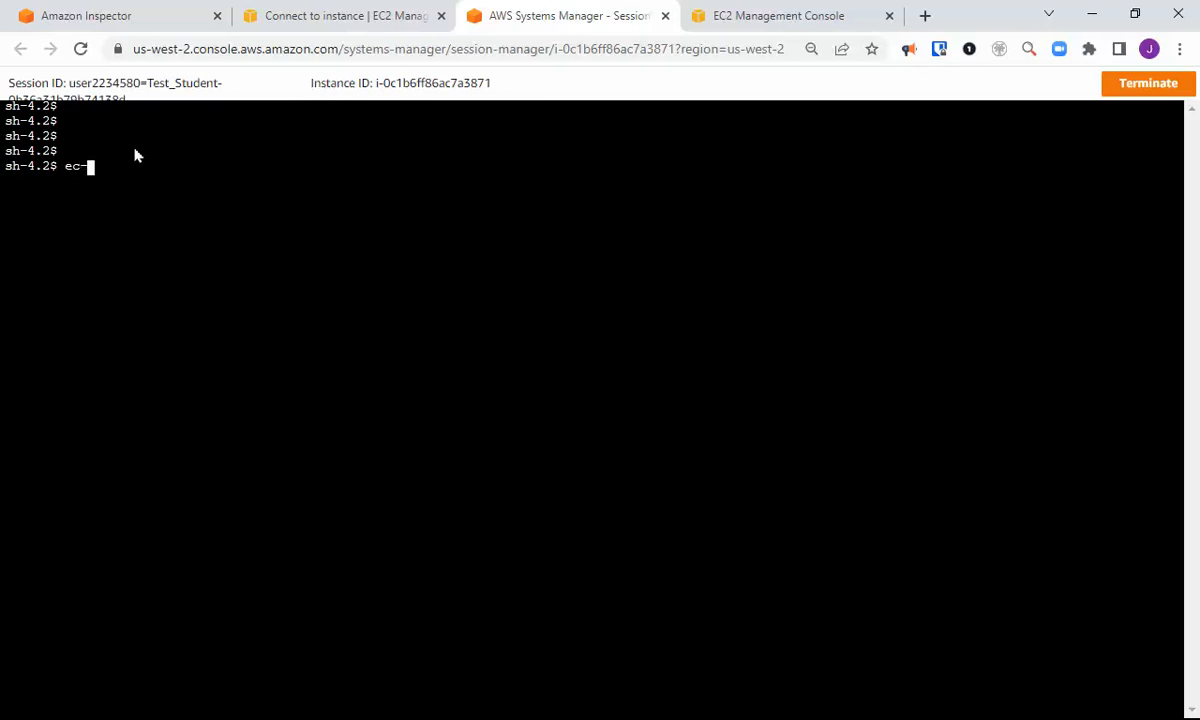
pyautogui.write('ec2-user')
pyautogui.press('BackSpace')
pyautogui.press('BackSpace')
pyautogui.press('BackSpace')
pyautogui.press('BackSpace')
pyautogui.press('BackSpace')
pyautogui.press('Return')
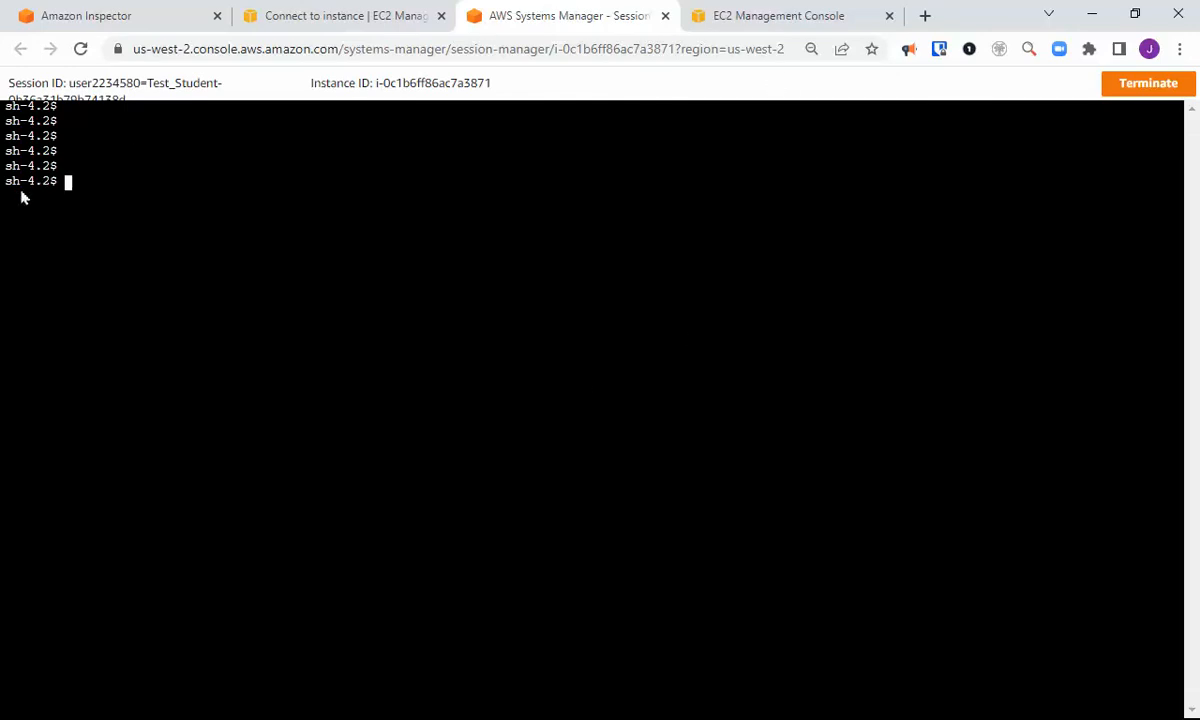
# Check the session's user with whoami, change to the home directory with cd ~, and print the working directory with pwd
pyautogui.write('whoami')
pyautogui.press('Return')
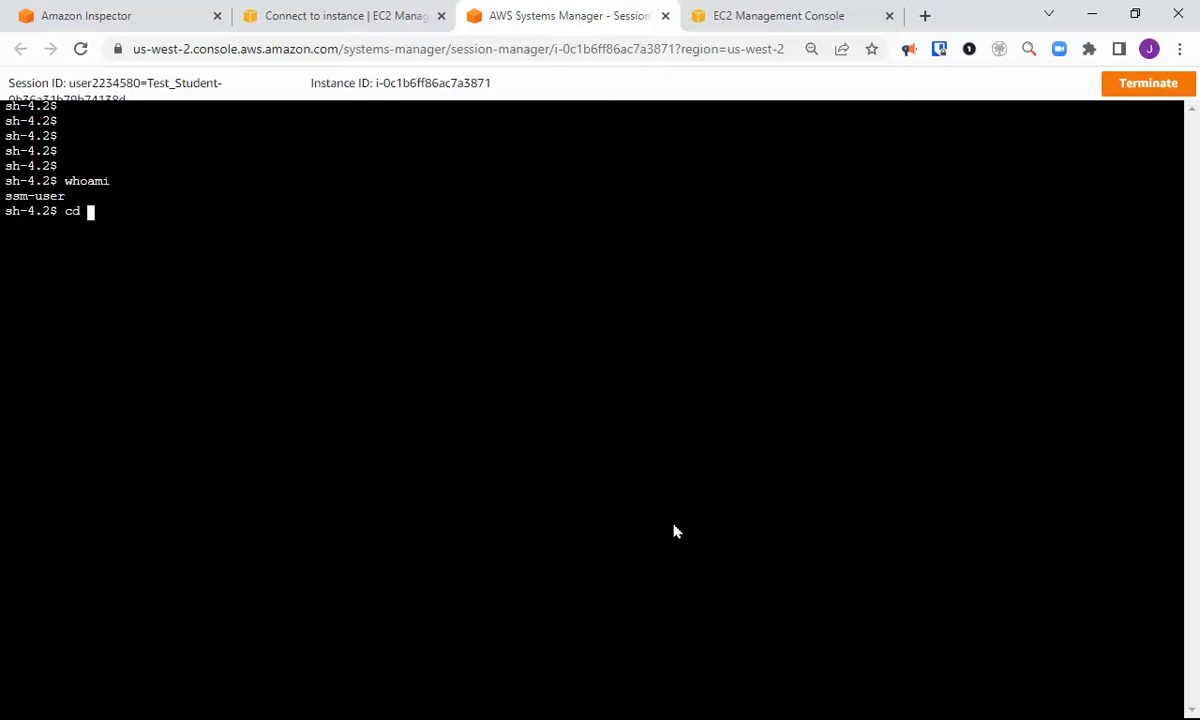
pyautogui.press('Return')
pyautogui.write('pwd')
pyautogui.press('Return')
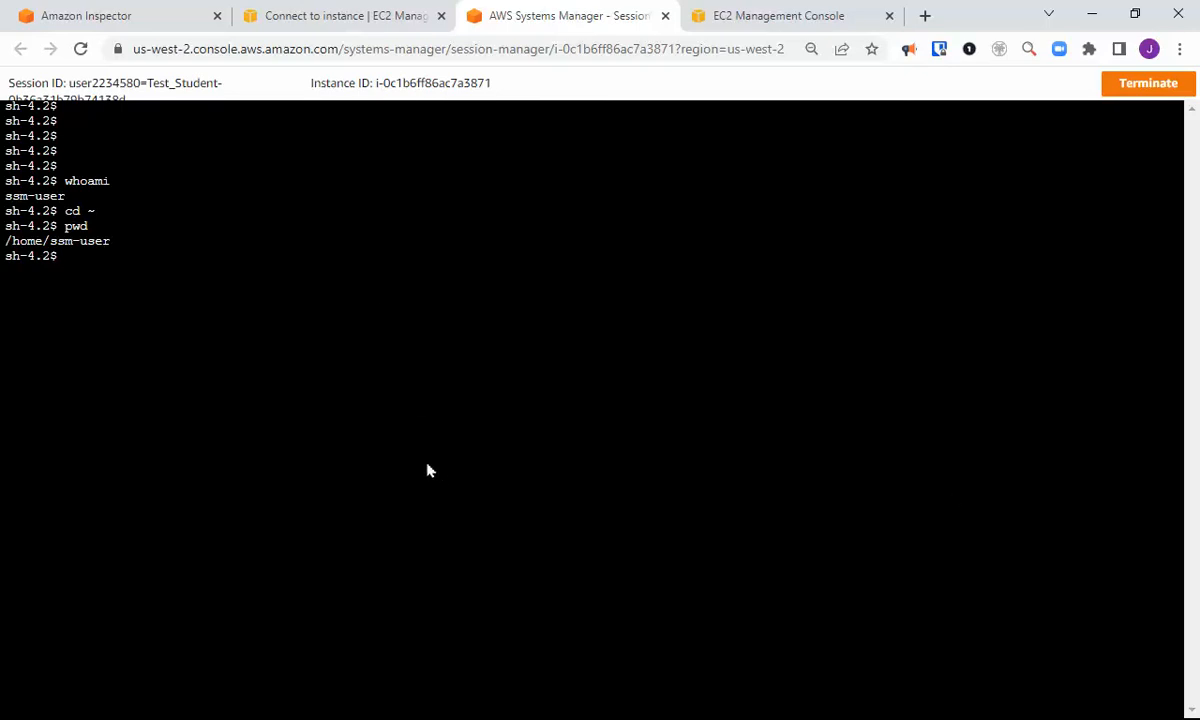
# Go back to Amazon Inspector, switch to Inspector Classic, and open the assessment runs list
pyautogui.click(160, 28)
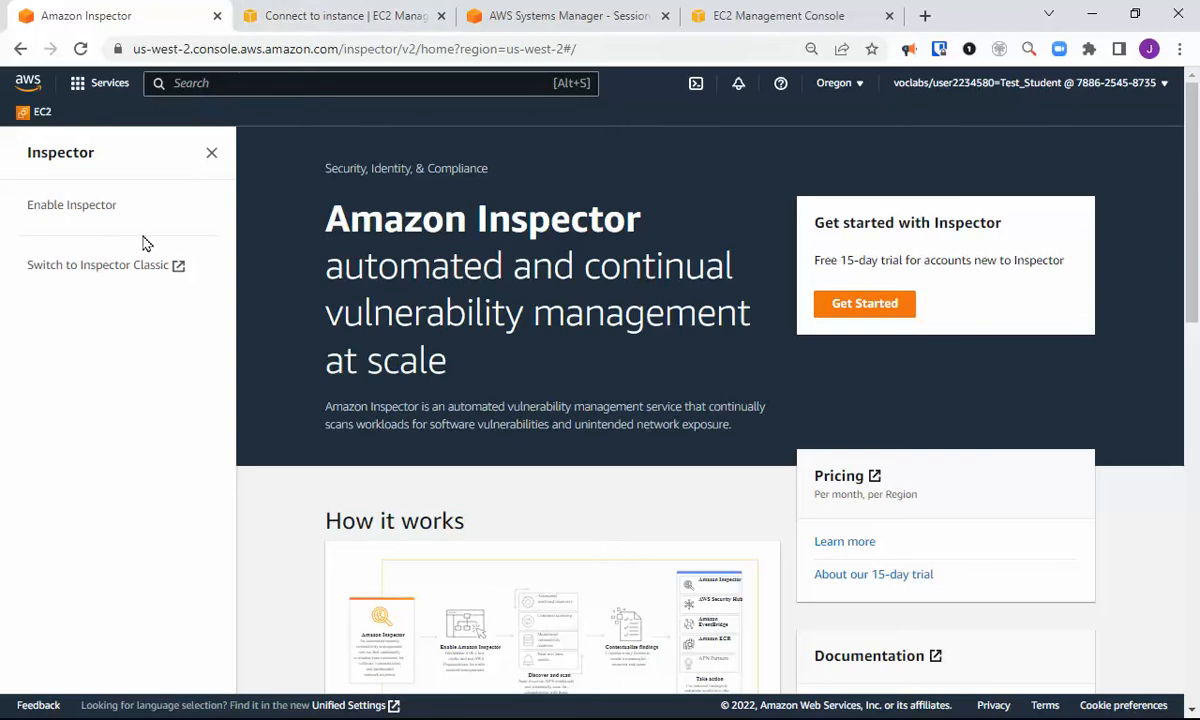
pyautogui.click(116, 270)
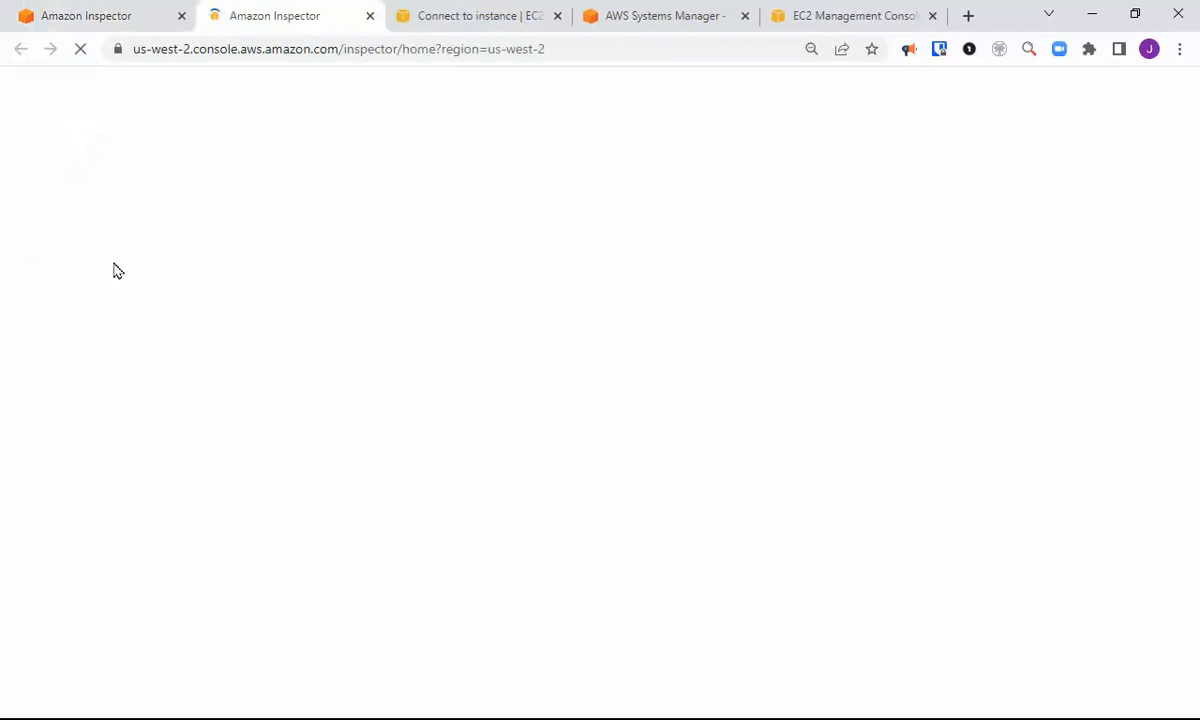
pyautogui.click(497, 14)
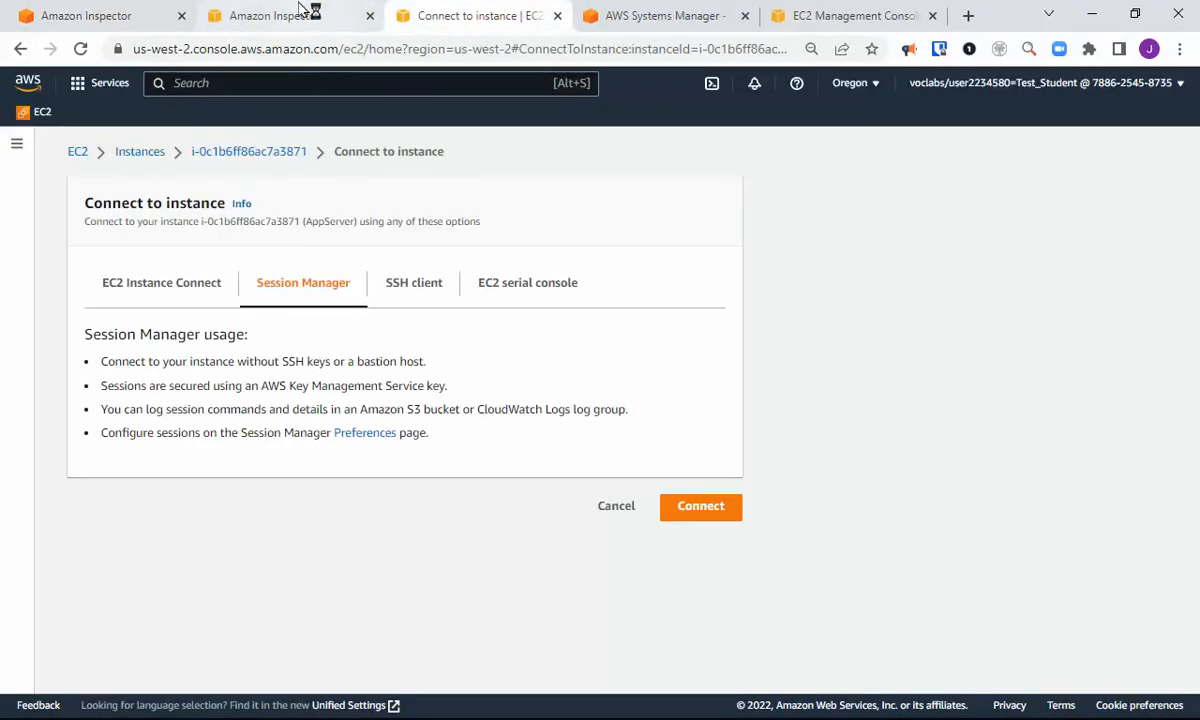
pyautogui.click(352, 17)
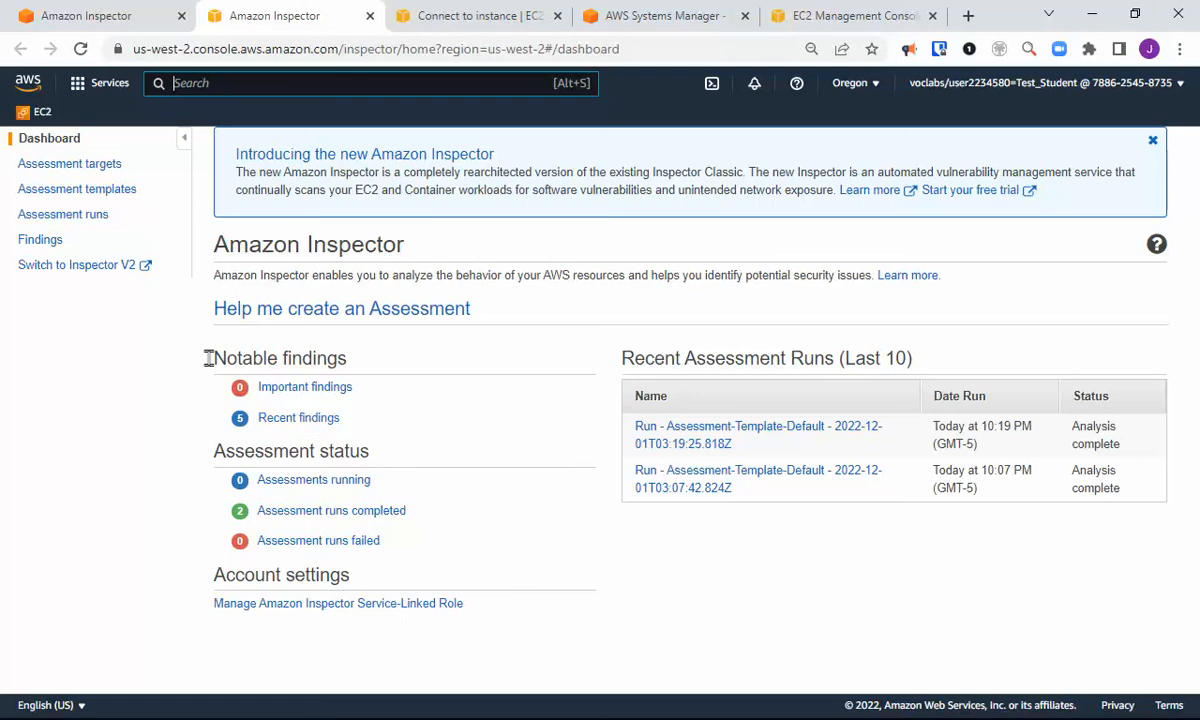
pyautogui.click(62, 216)
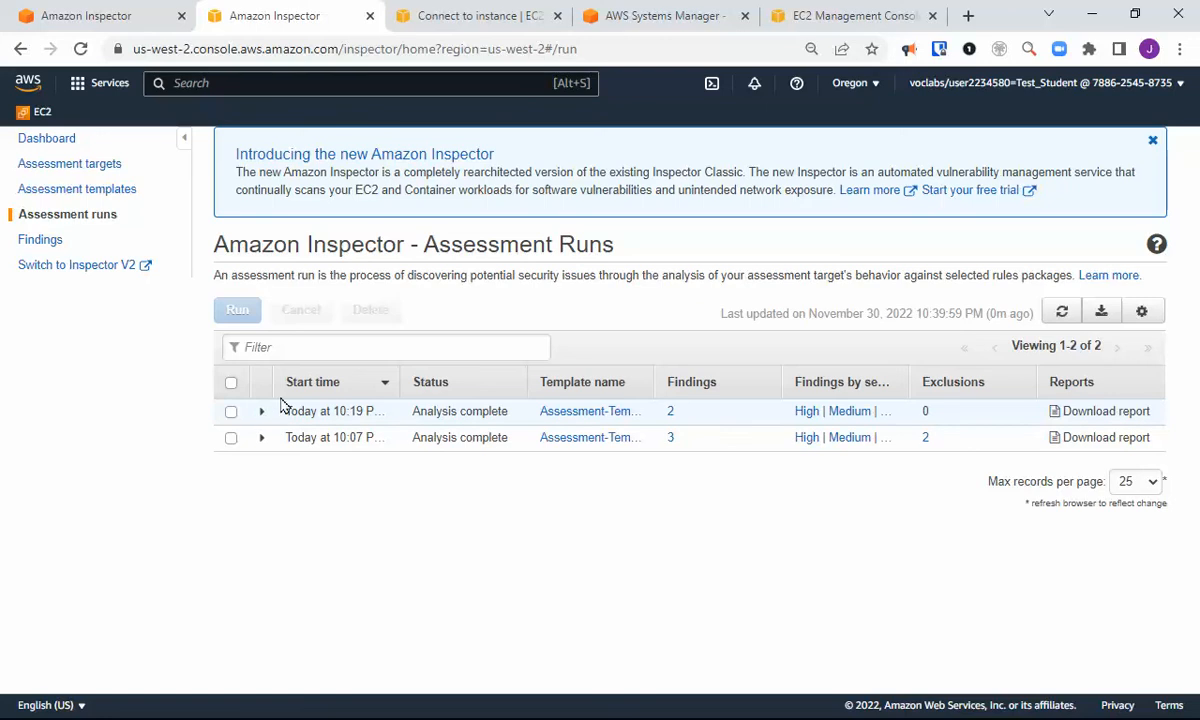
# Expand the 10:19 PM assessment run and review its details and run status
pyautogui.moveTo(241, 427); pyautogui.dragTo(182, 477)
pyautogui.click(335, 459)
pyautogui.click(263, 413)
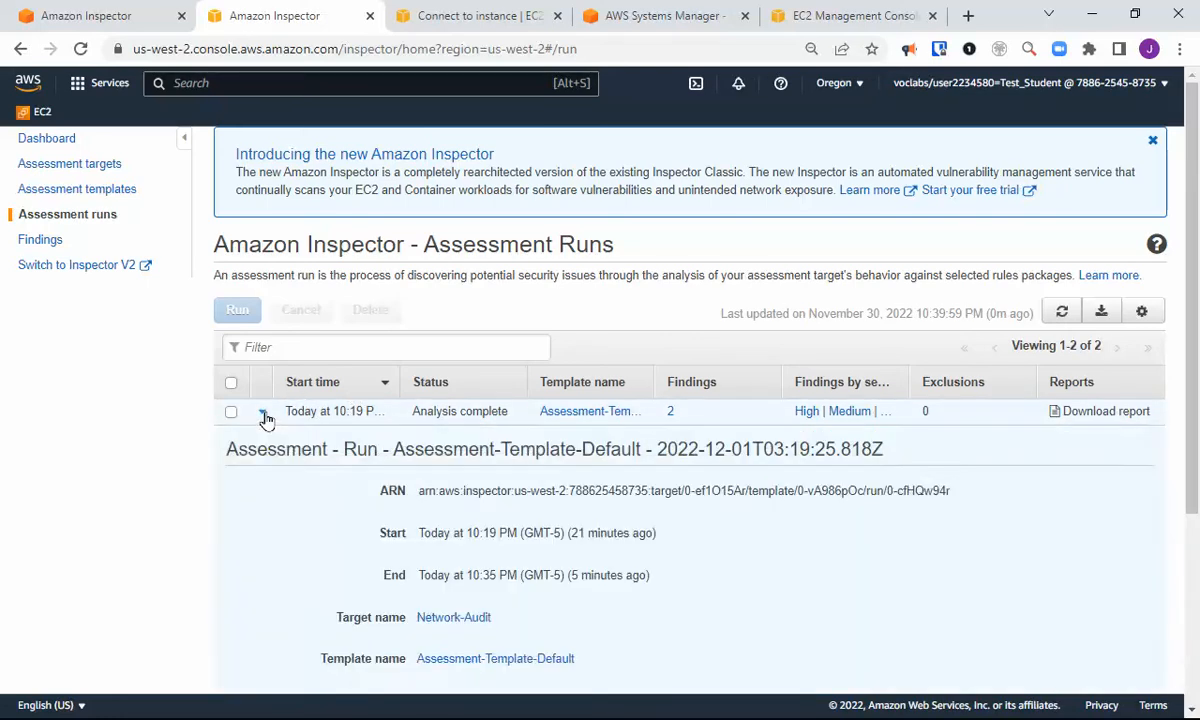
pyautogui.scroll(-3, 495, 474)
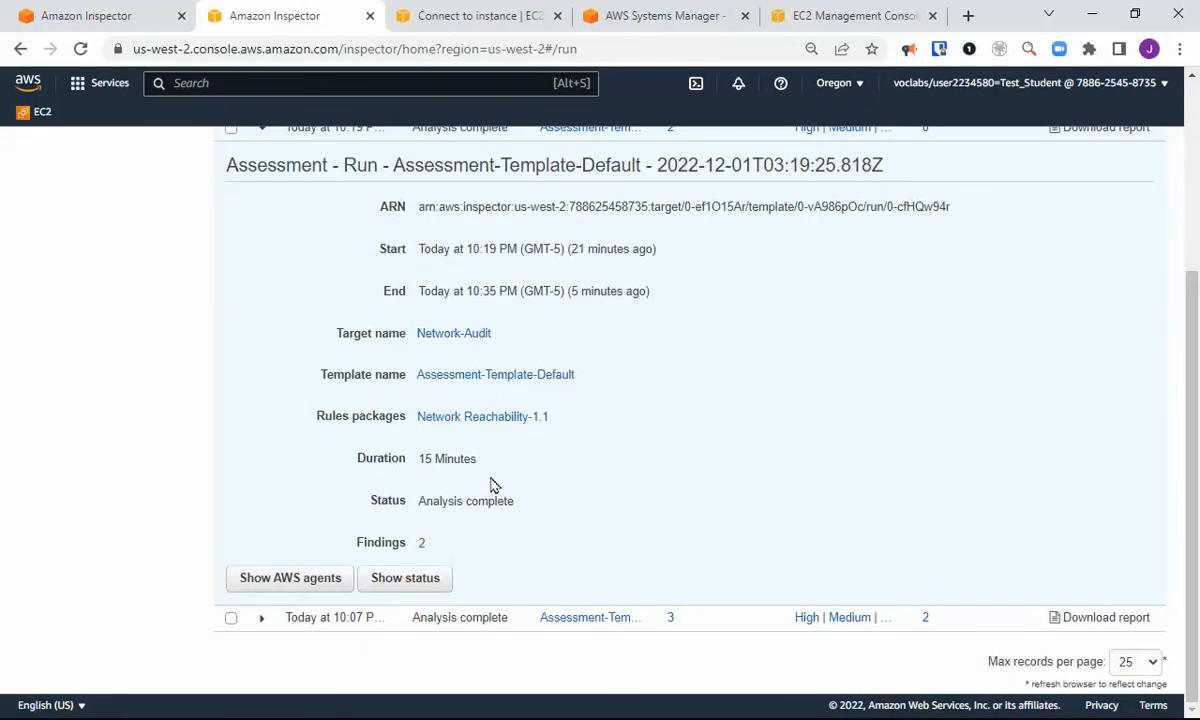
pyautogui.click(397, 579)
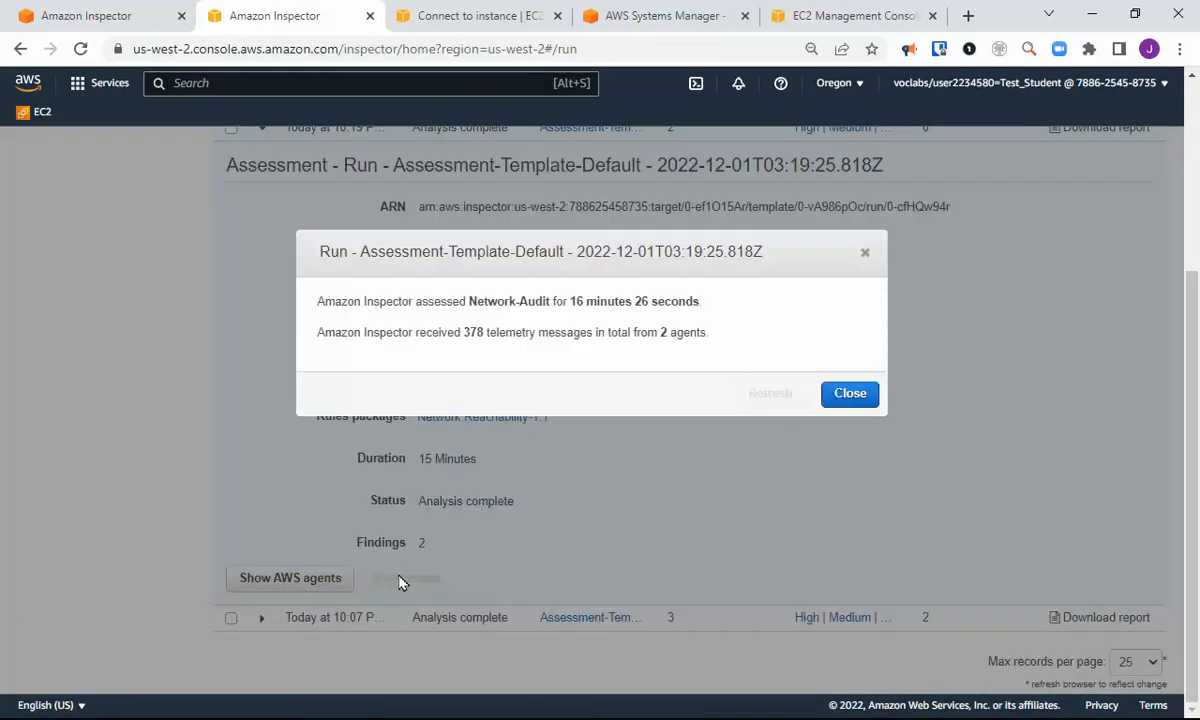
pyautogui.click(850, 394)
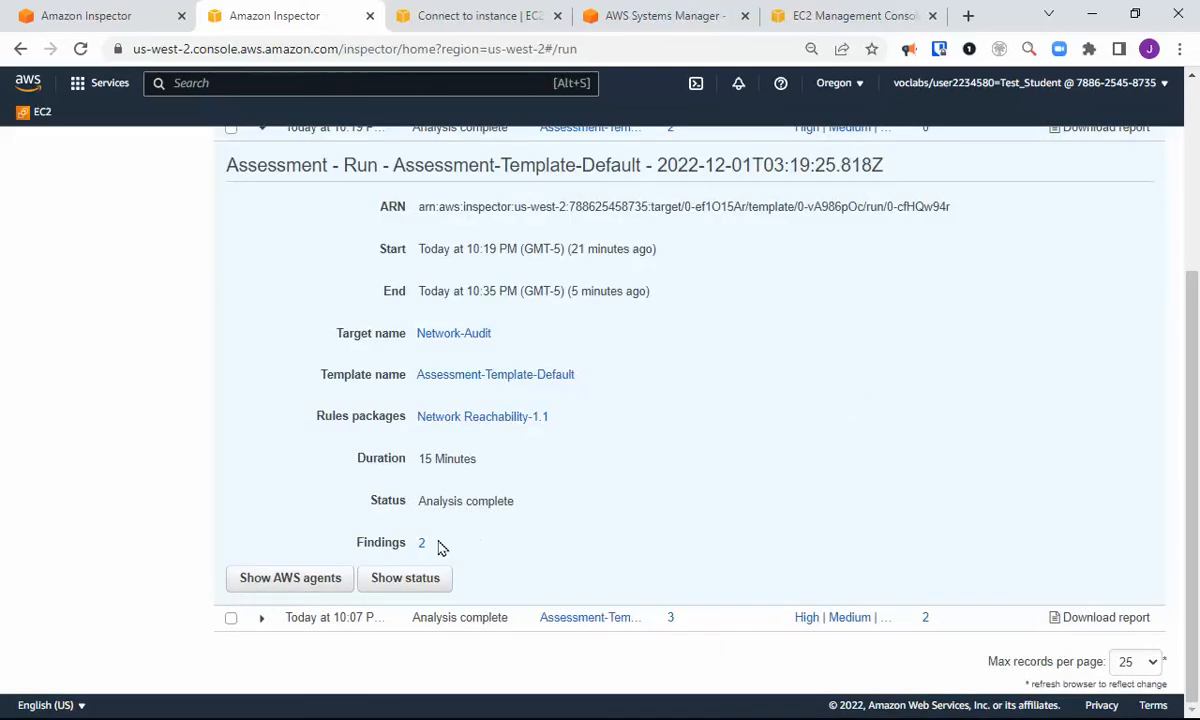
pyautogui.scroll(2, 645, 529)
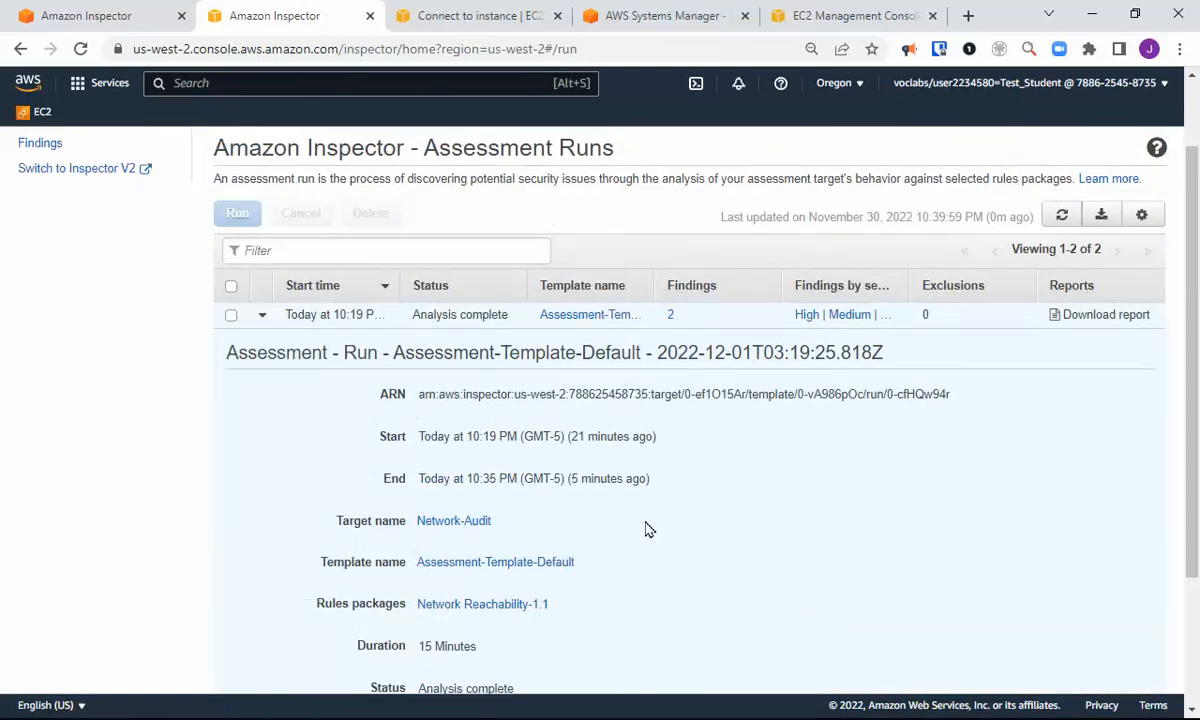
pyautogui.scroll(-2, 645, 529)
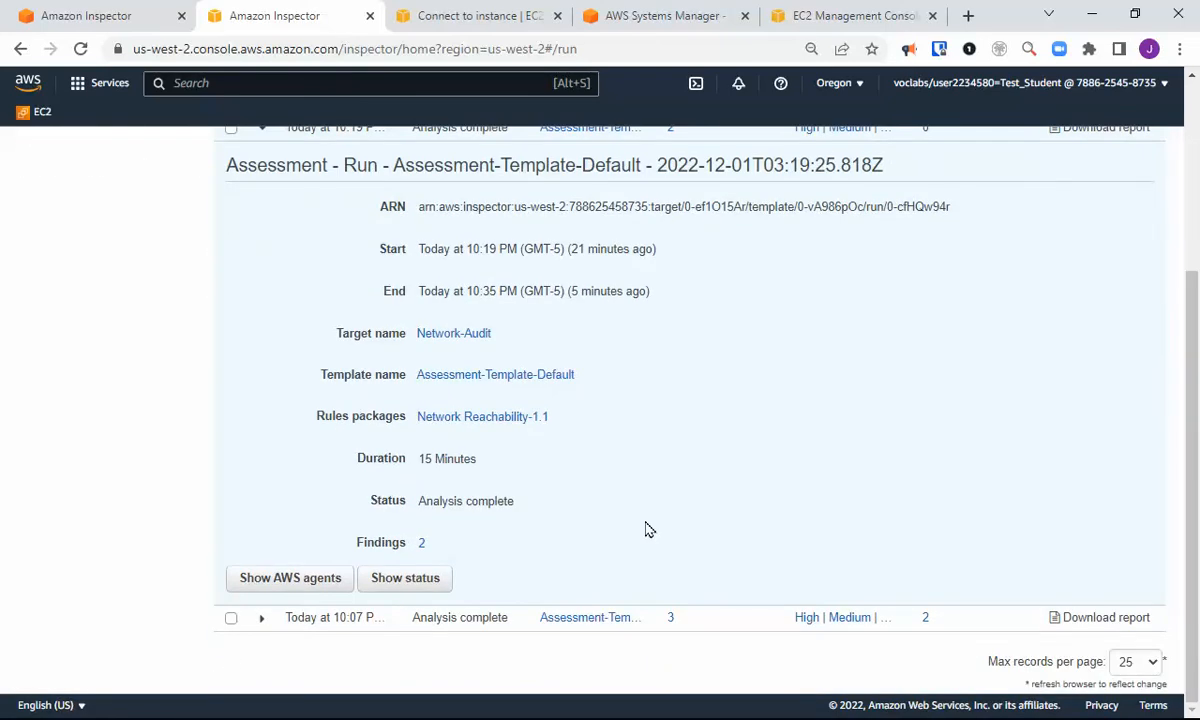
# Open the 10:07 PM run's high-severity findings, examine the finding's full details and recommendation, and widen the Date column
pyautogui.click(807, 622)
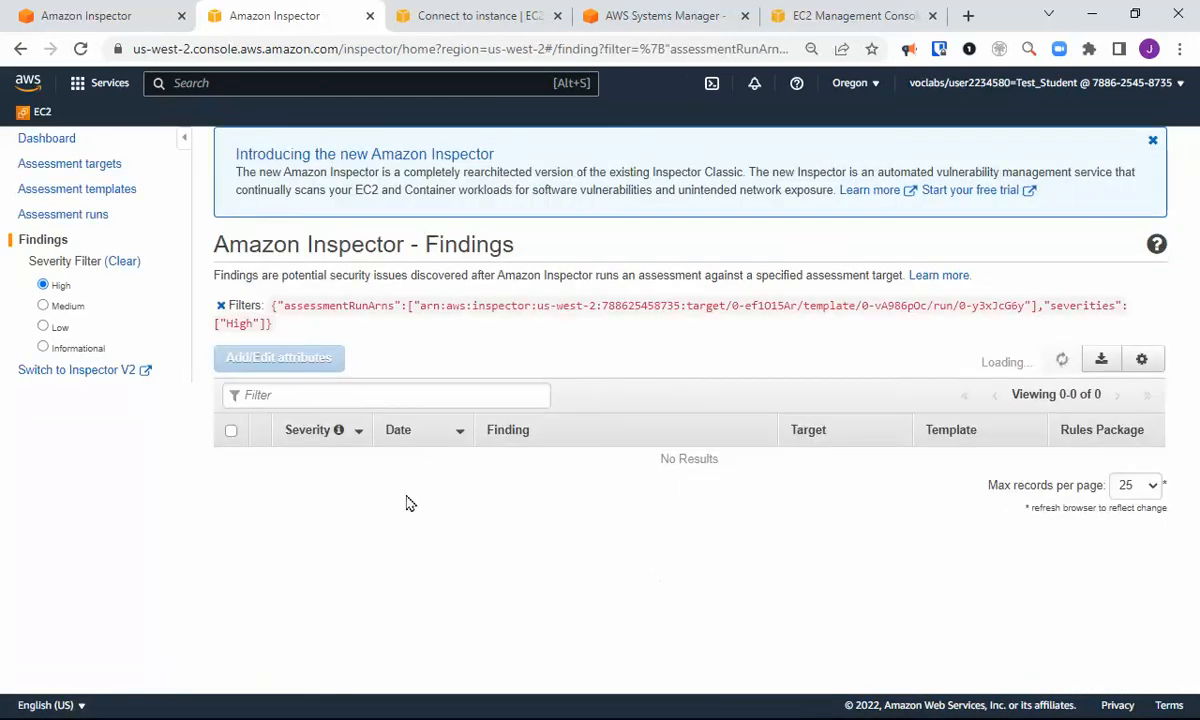
pyautogui.click(260, 459)
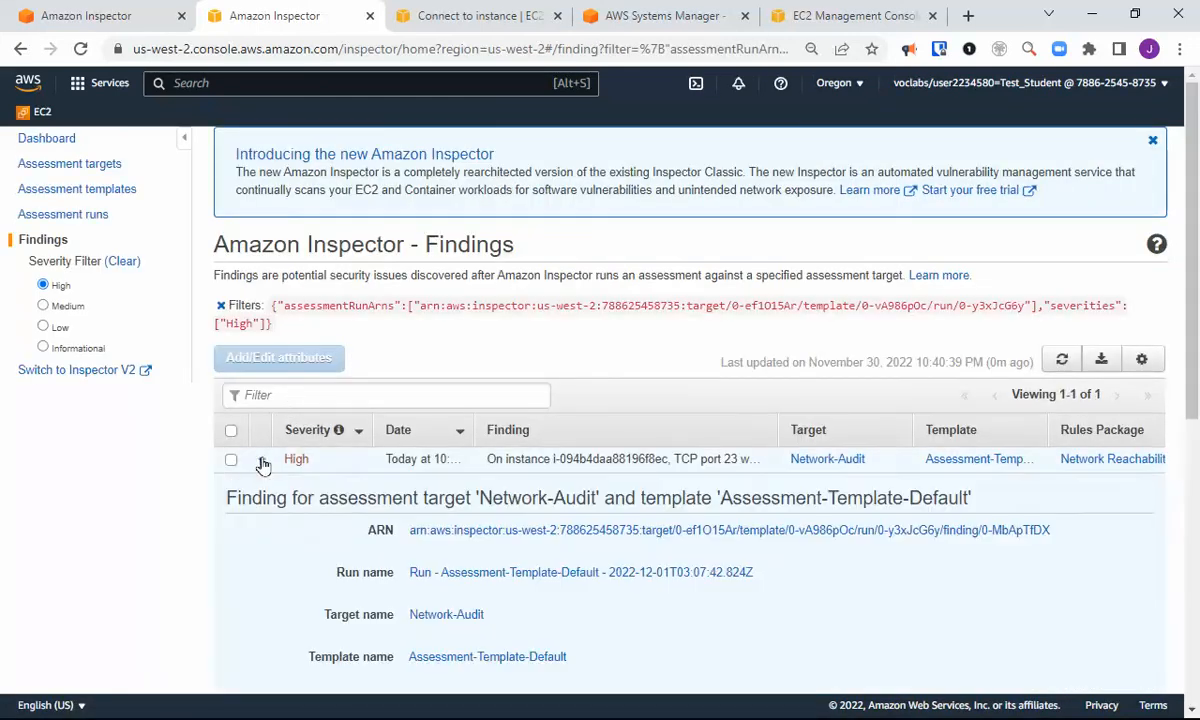
pyautogui.scroll(-2, 530, 507)
pyautogui.scroll(-2, 713, 547)
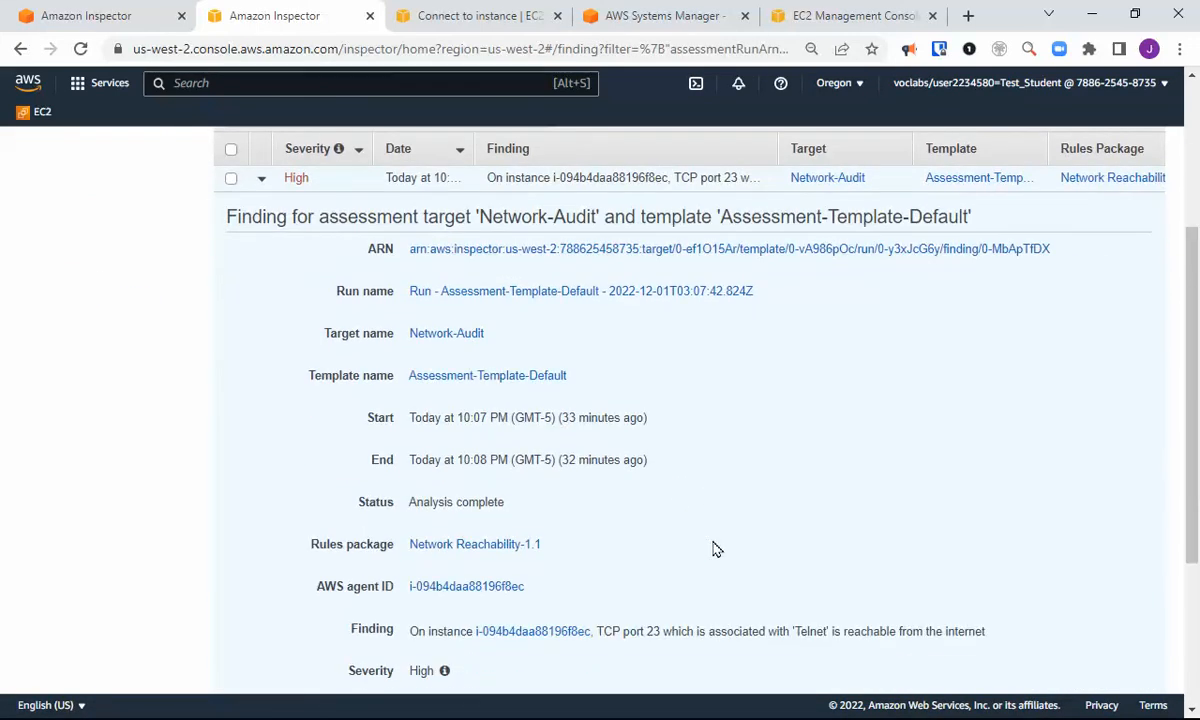
pyautogui.scroll(-2, 713, 550)
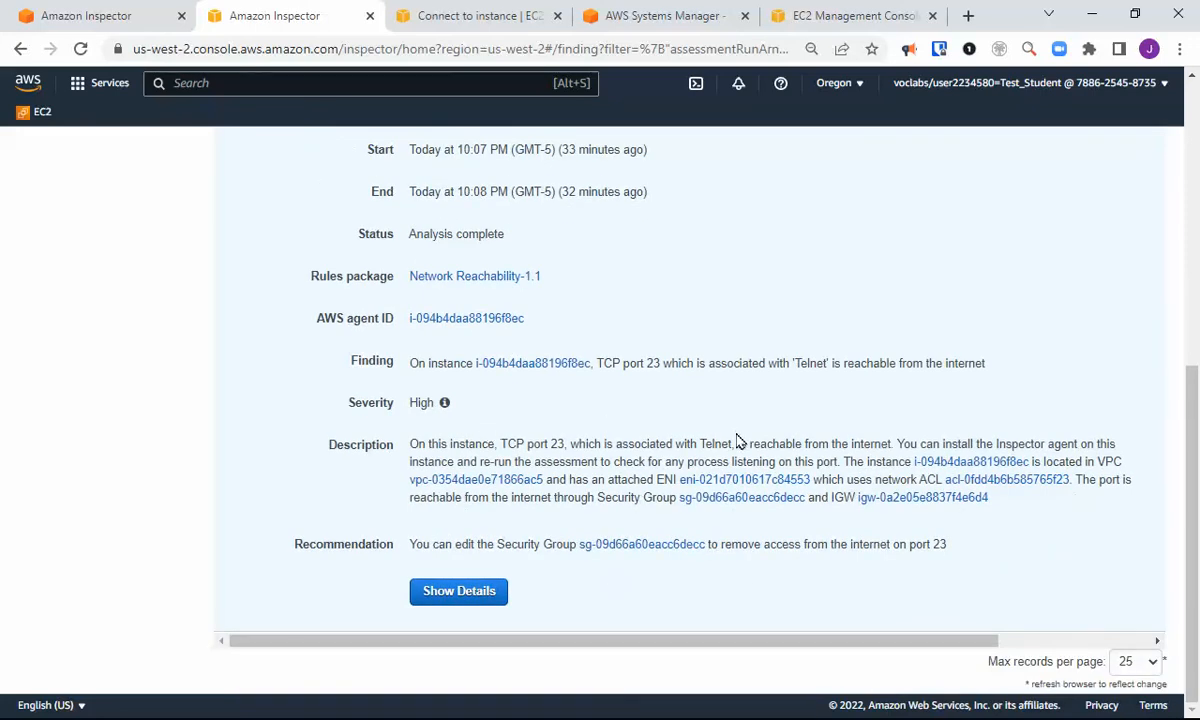
pyautogui.scroll(4, 733, 465)
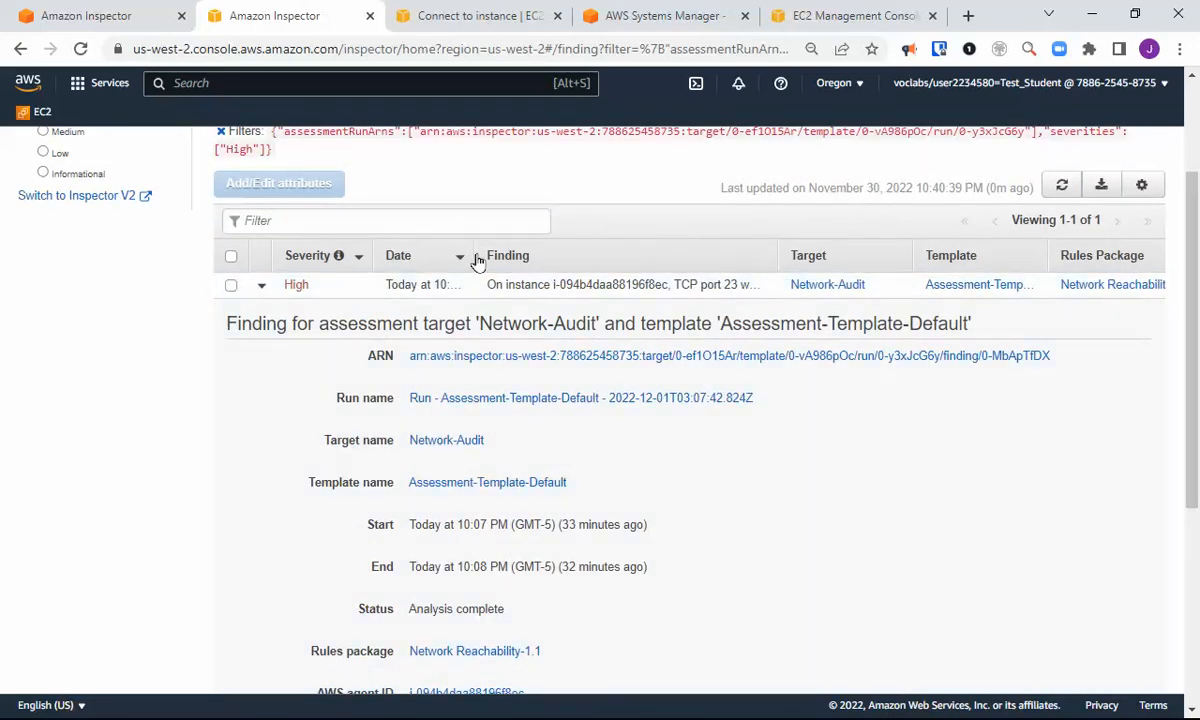
pyautogui.moveTo(472, 255); pyautogui.dragTo(535, 252)
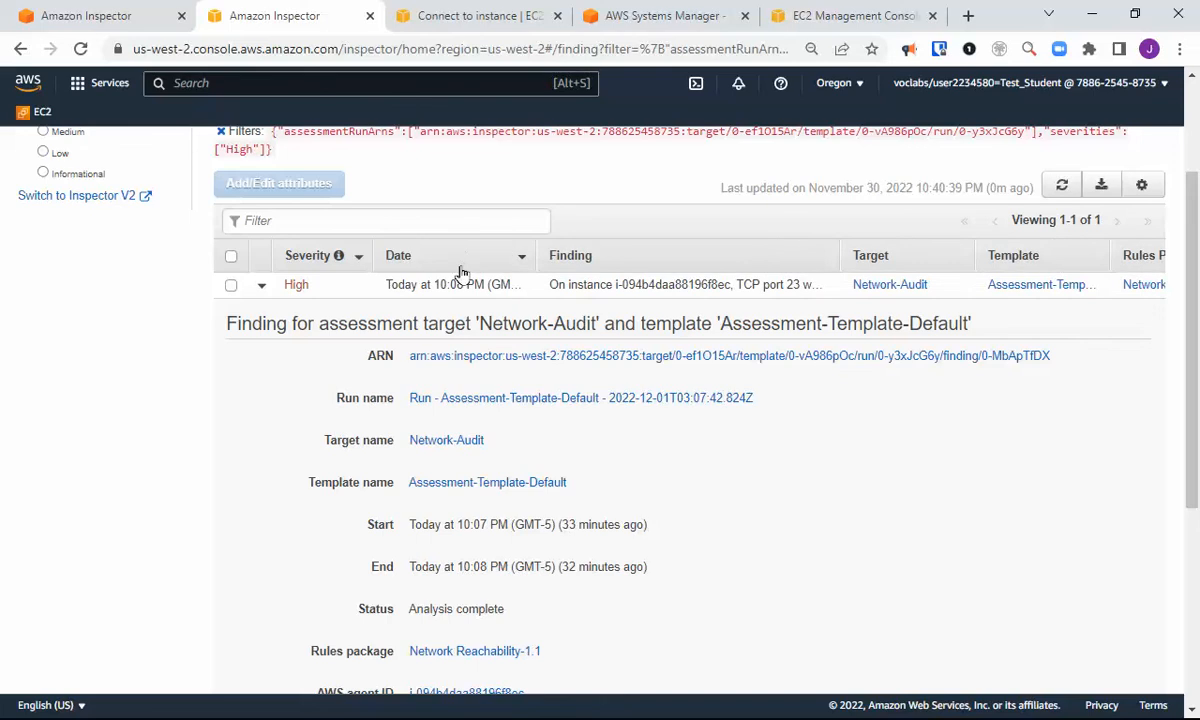
# Clear the findings filter, return to the assessment runs list, and review the 10:19 PM run's details
pyautogui.scroll(2, 320, 280)
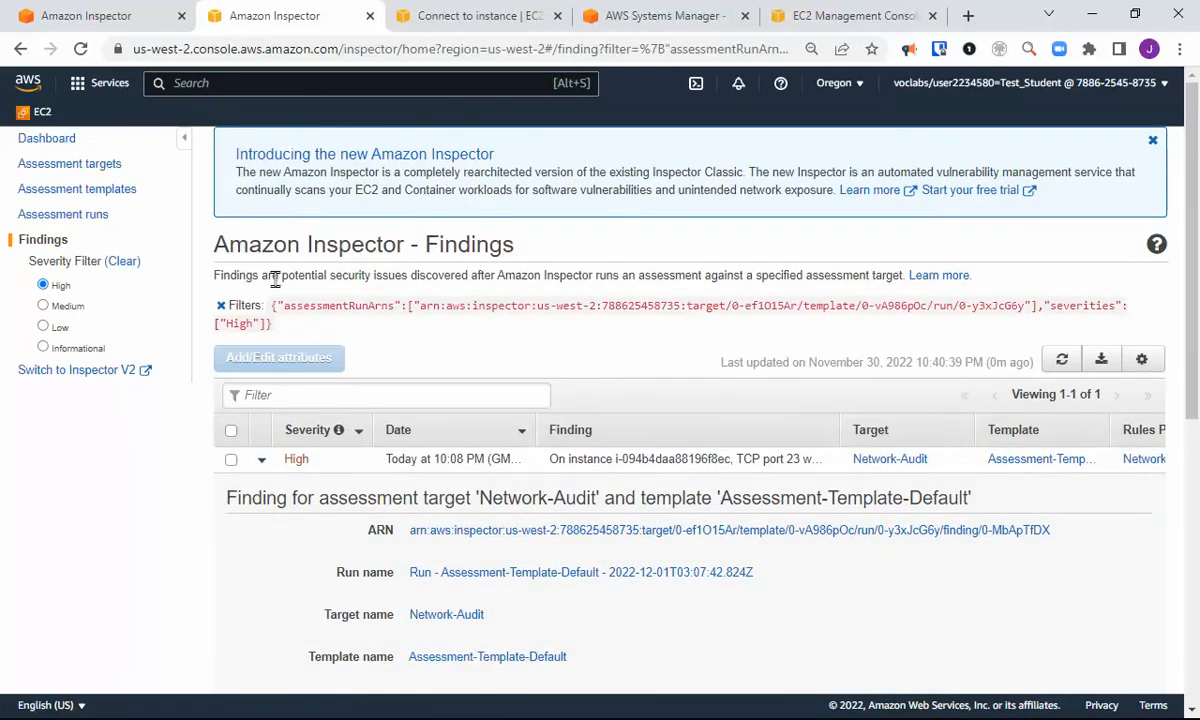
pyautogui.click(221, 305)
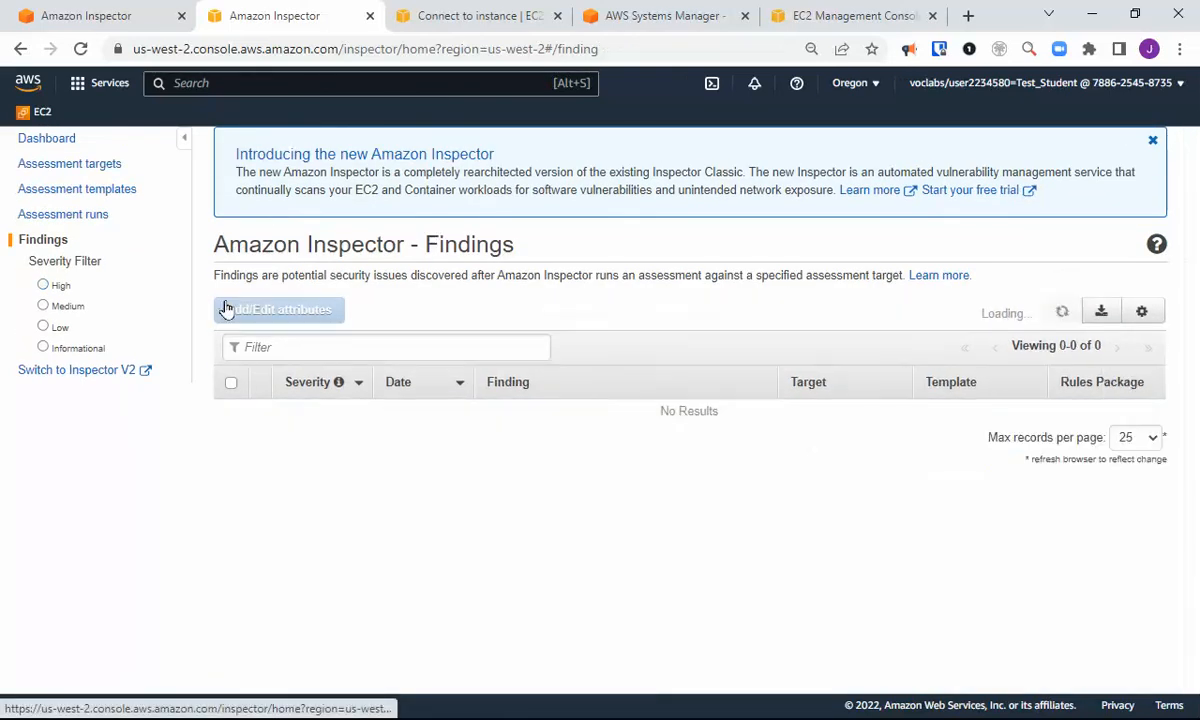
pyautogui.click(57, 215)
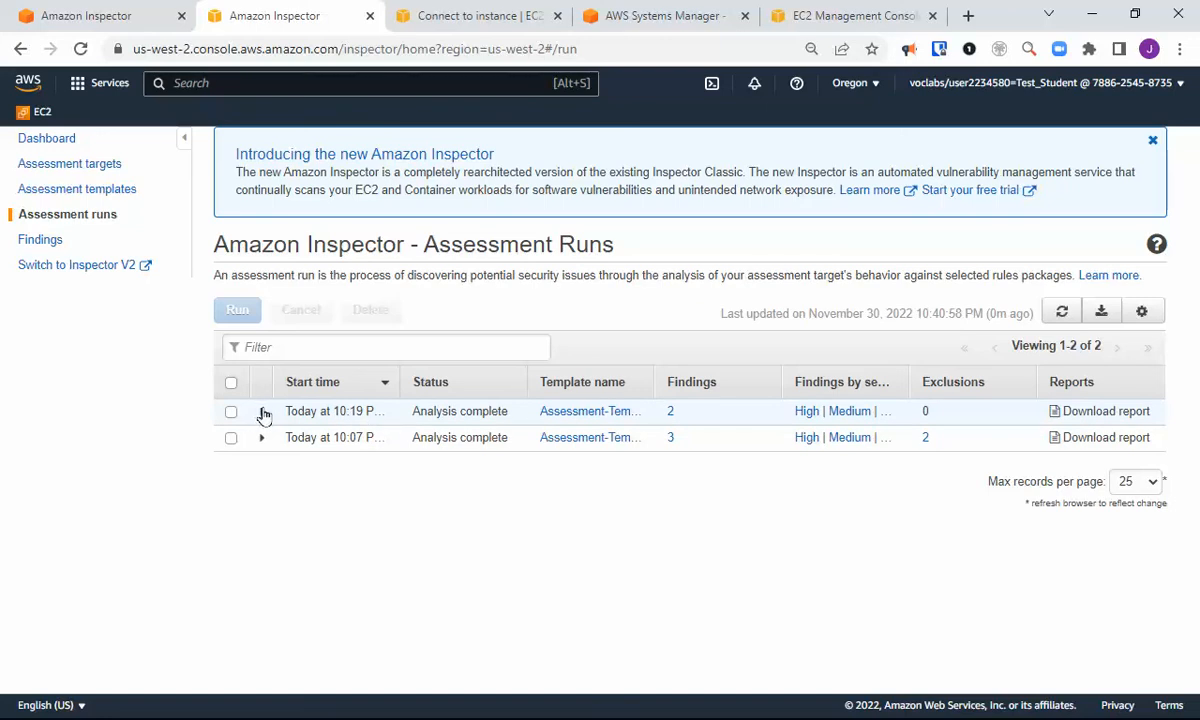
pyautogui.click(262, 412)
pyautogui.scroll(-3, 557, 455)
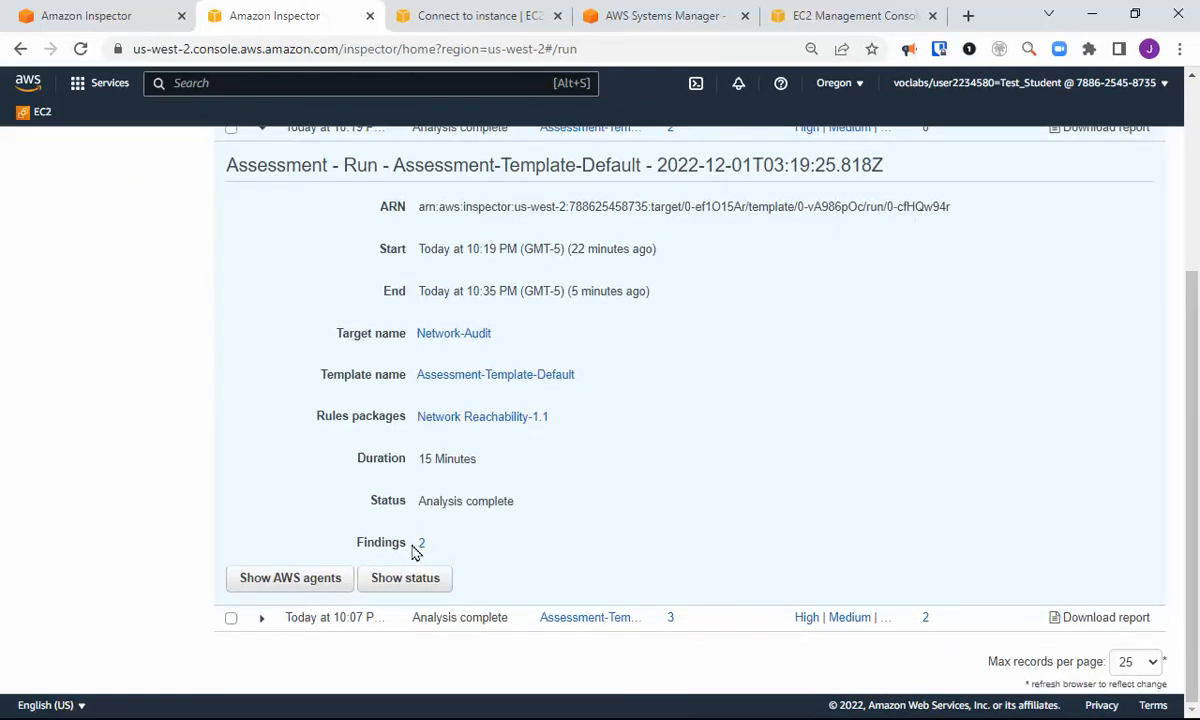
# Open the 10:07 PM run's high-severity findings again and review the expanded finding's description and recommendation
pyautogui.click(808, 619)
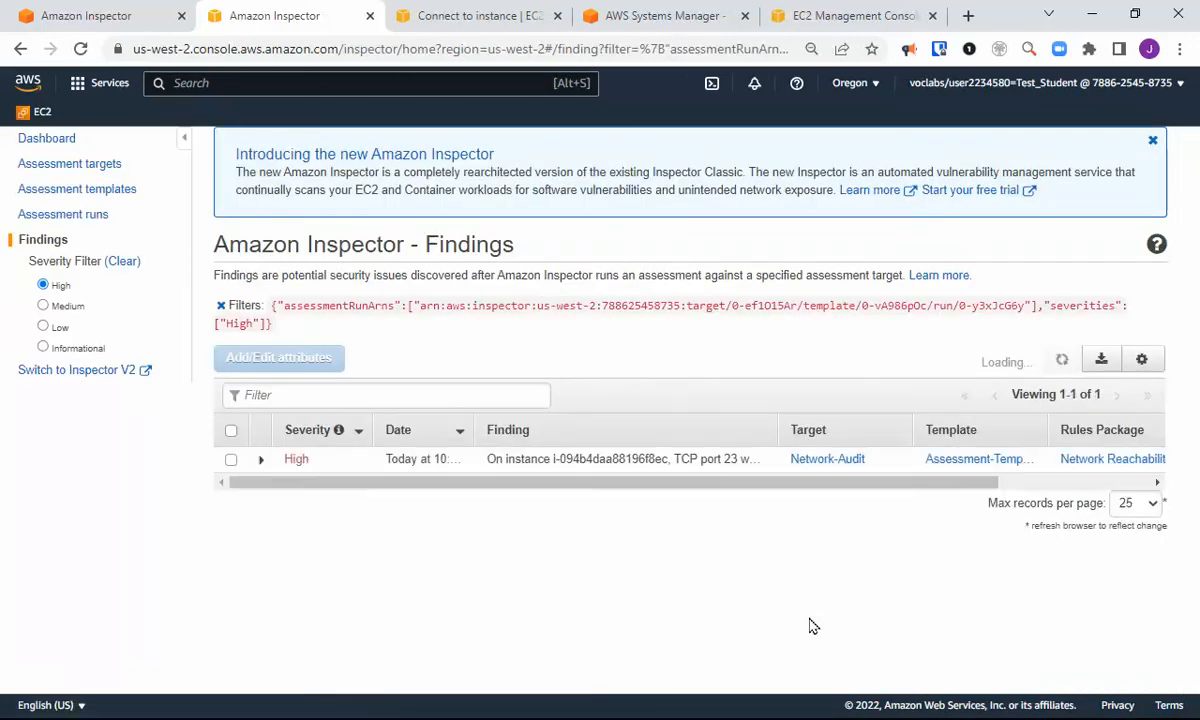
pyautogui.click(262, 461)
pyautogui.scroll(-5, 700, 530)
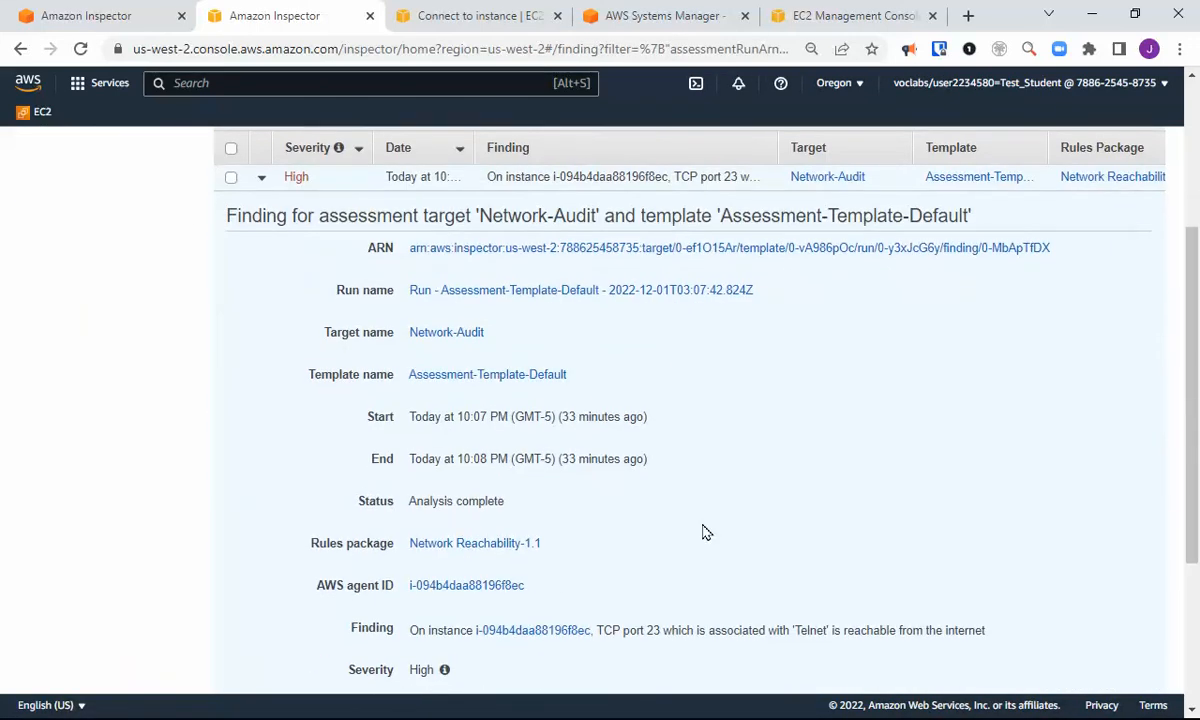
pyautogui.scroll(-2, 706, 532)
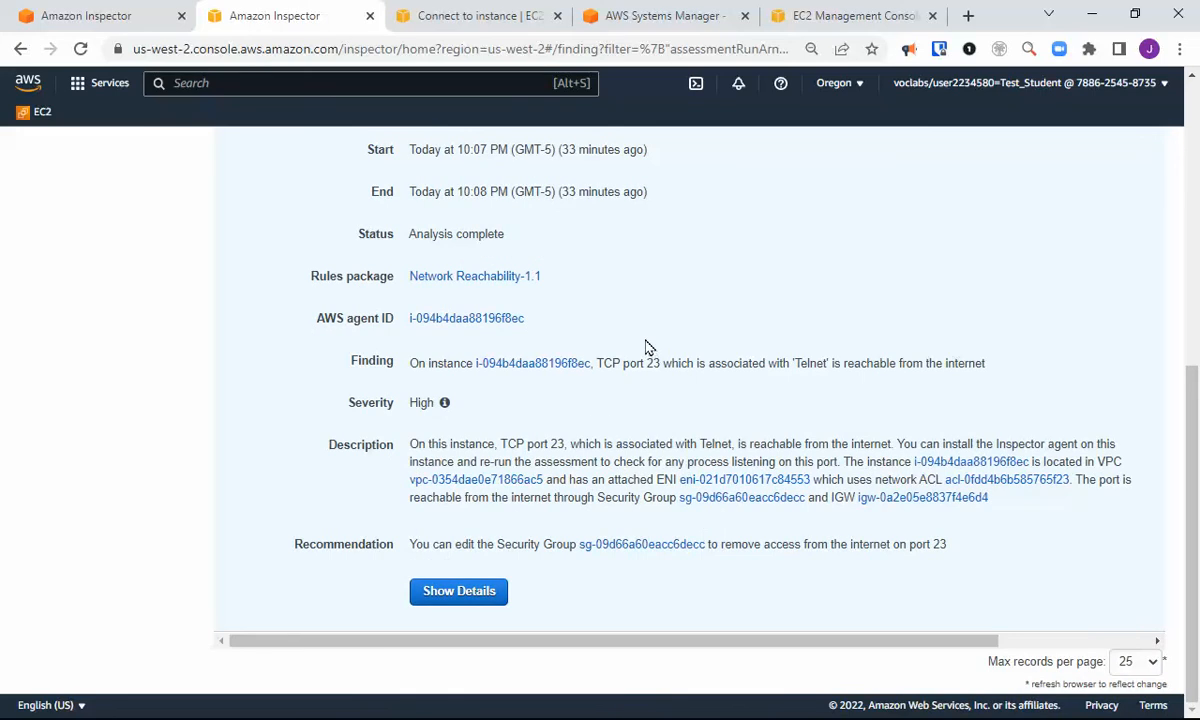
pyautogui.scroll(7, 661, 366)
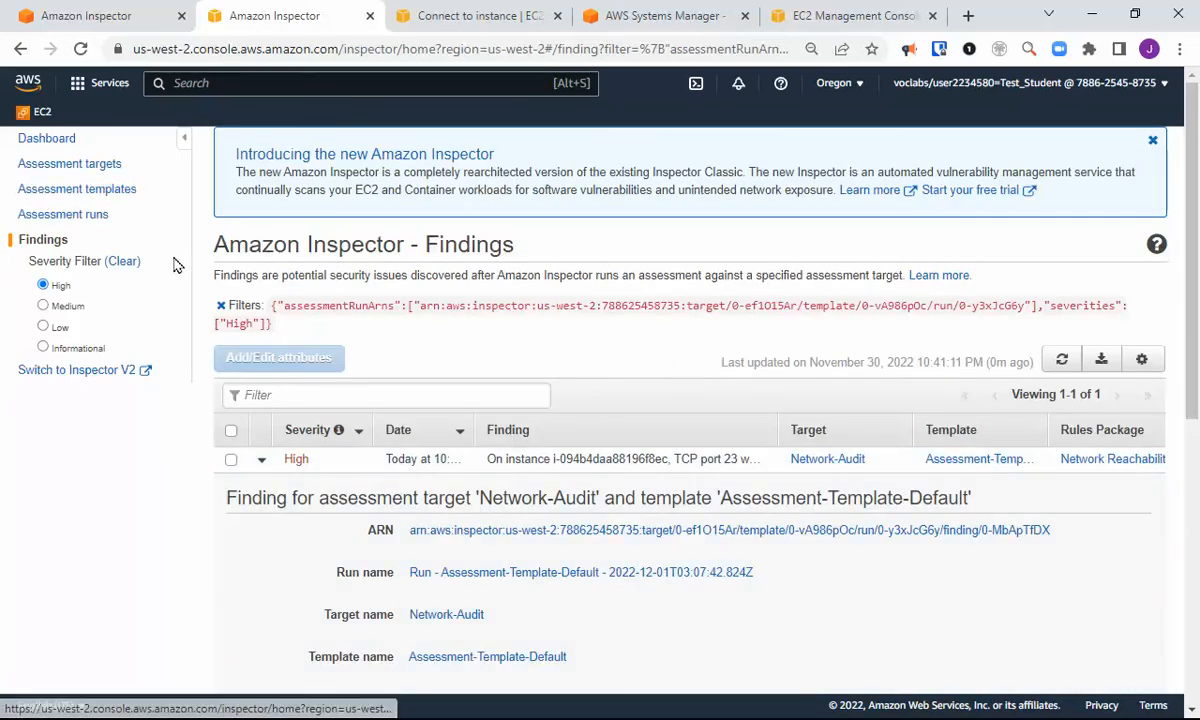
# Go to the EC2 instances list, remove the running-state filter, and show BastionServer's security details
pyautogui.click(40, 116)
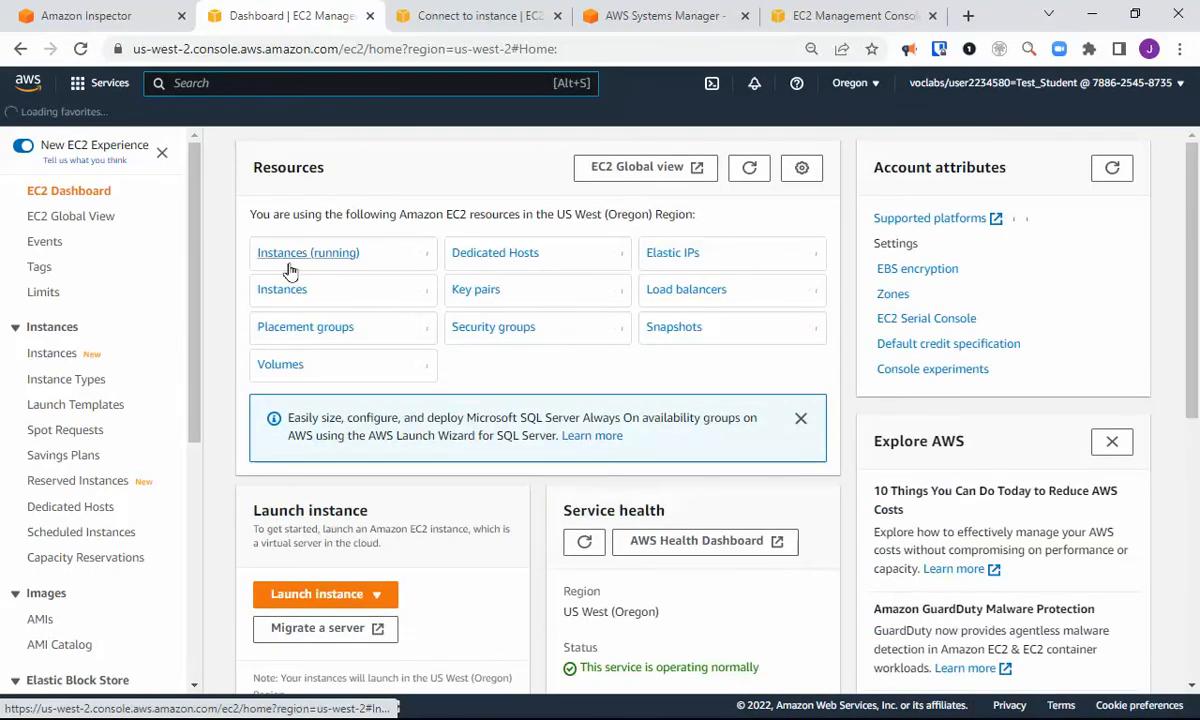
pyautogui.click(293, 256)
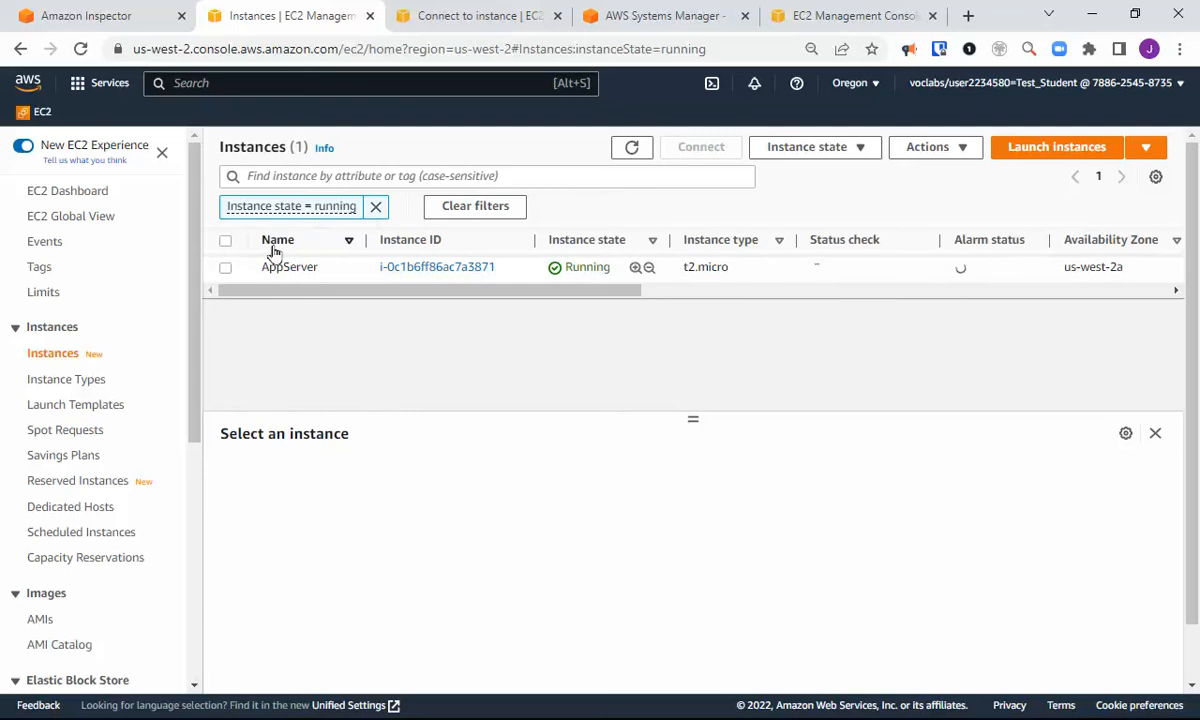
pyautogui.click(377, 207)
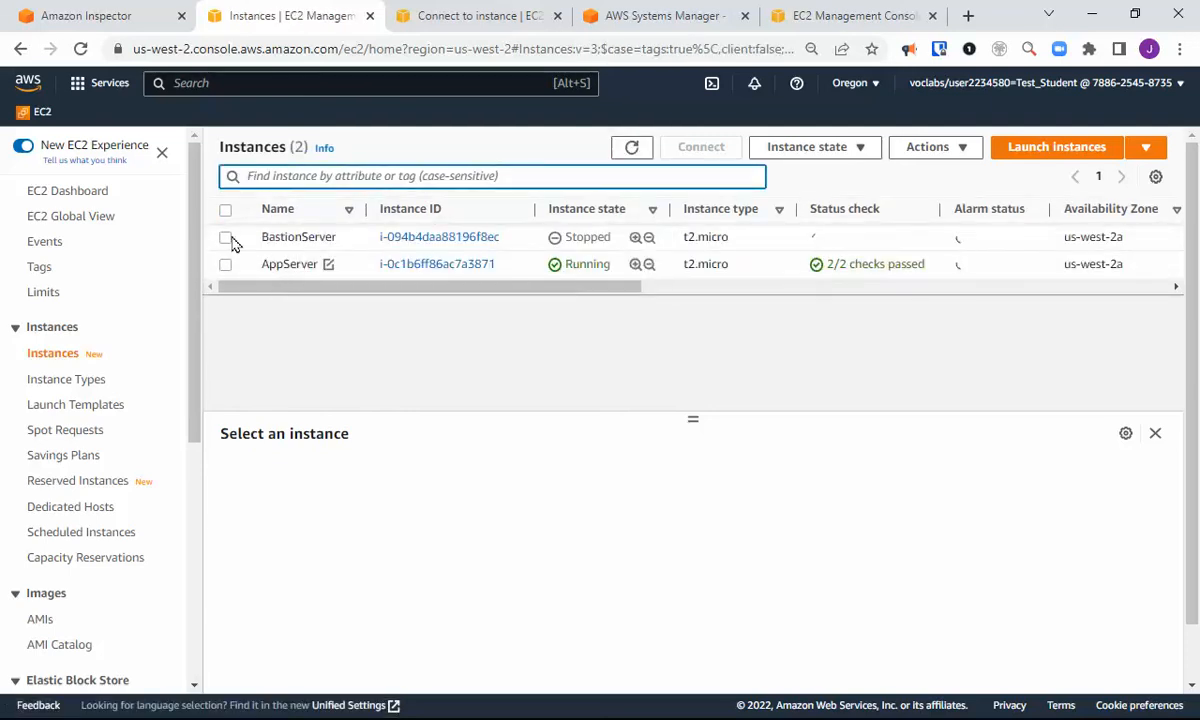
pyautogui.click(226, 240)
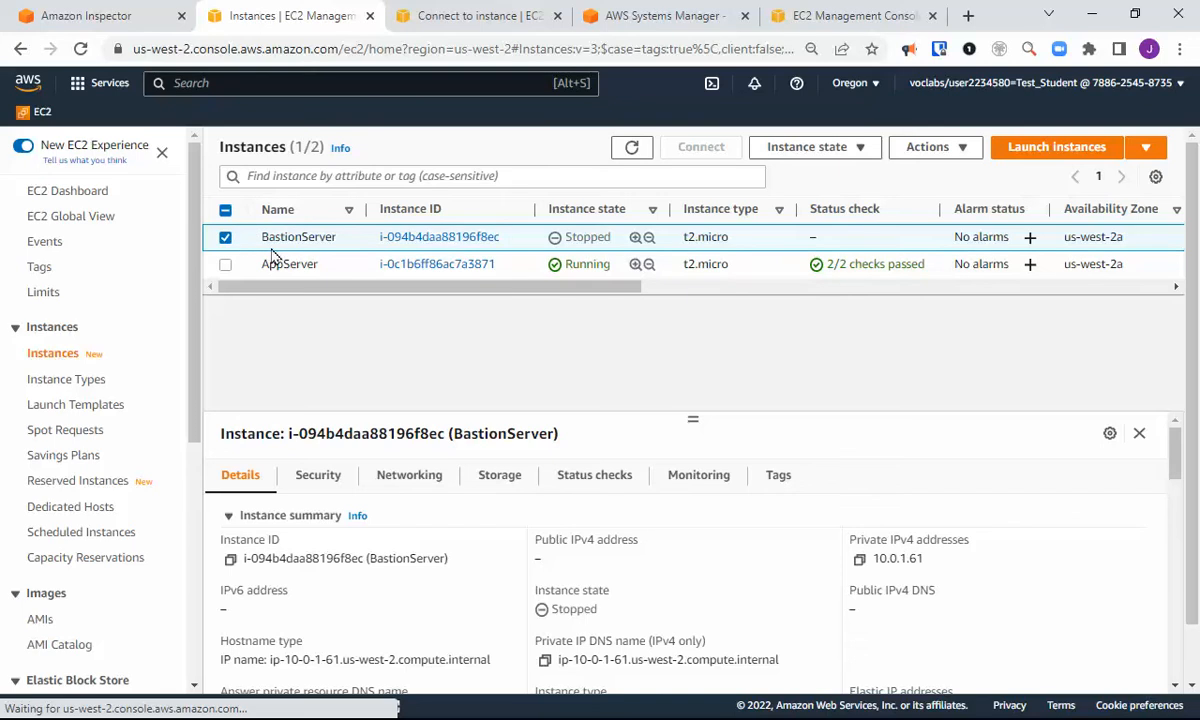
pyautogui.click(304, 476)
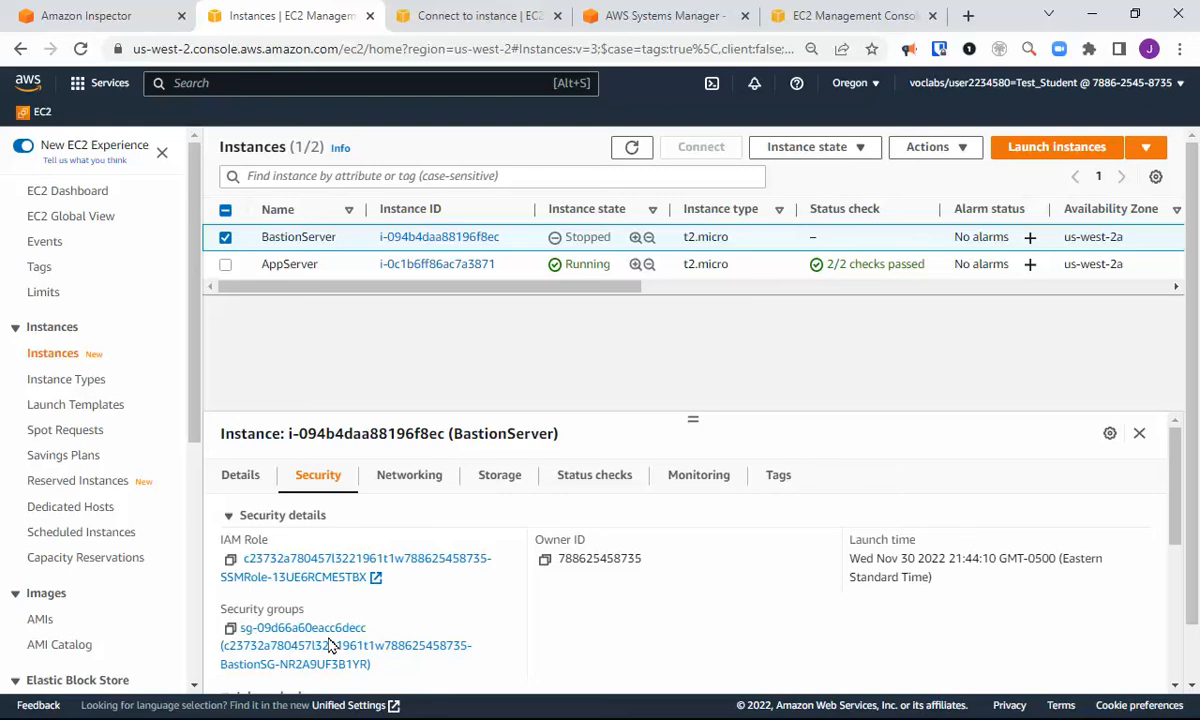
# Open BastionServer's BastionSG security group and examine its inbound rules
pyautogui.click(330, 645)
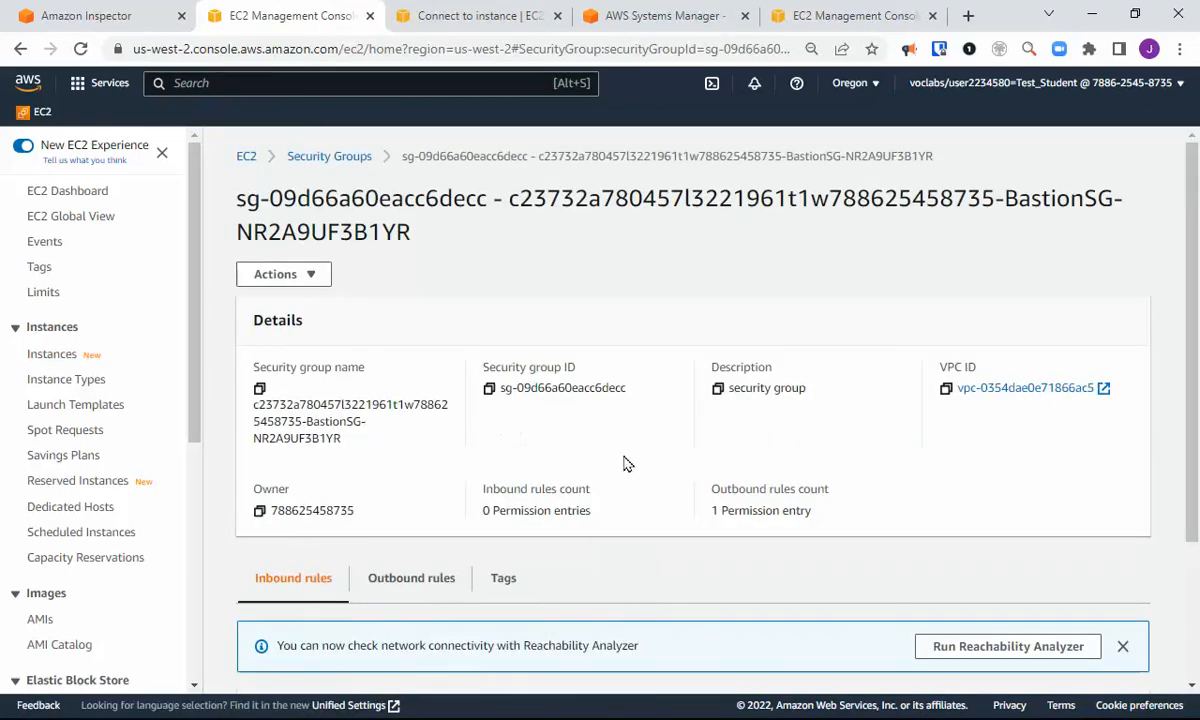
pyautogui.scroll(-2, 630, 464)
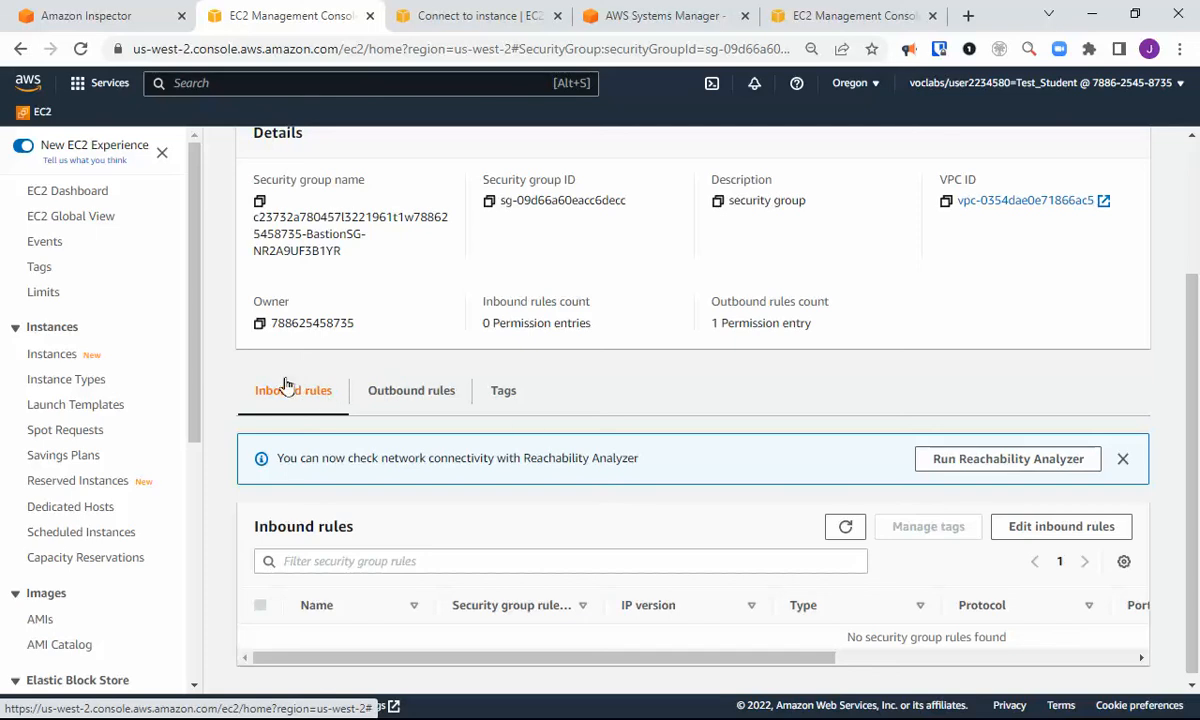
pyautogui.scroll(-1, 690, 480)
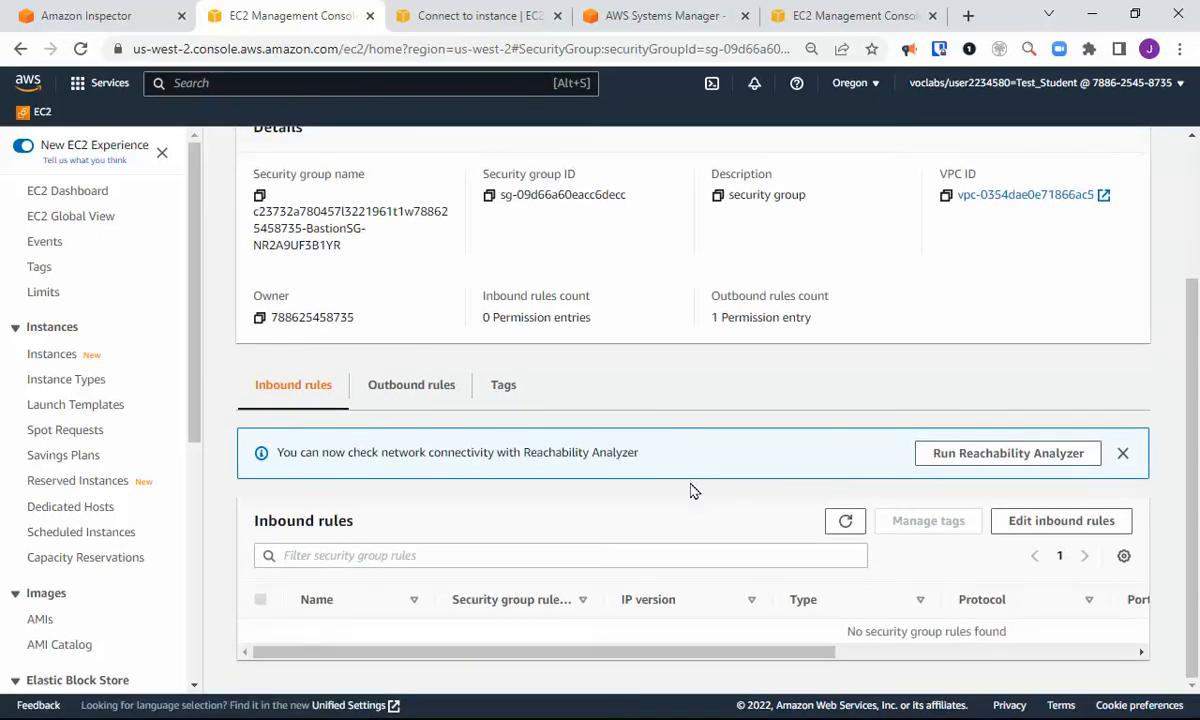
pyautogui.scroll(3, 757, 550)
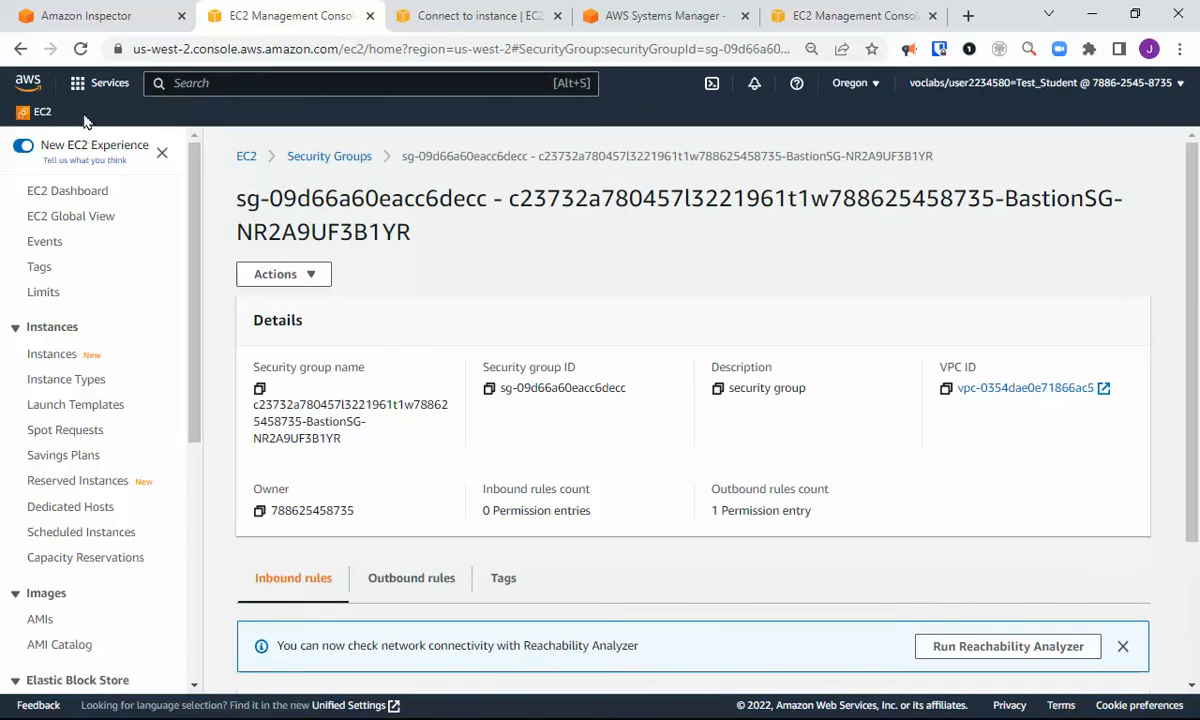
pyautogui.click(104, 17)
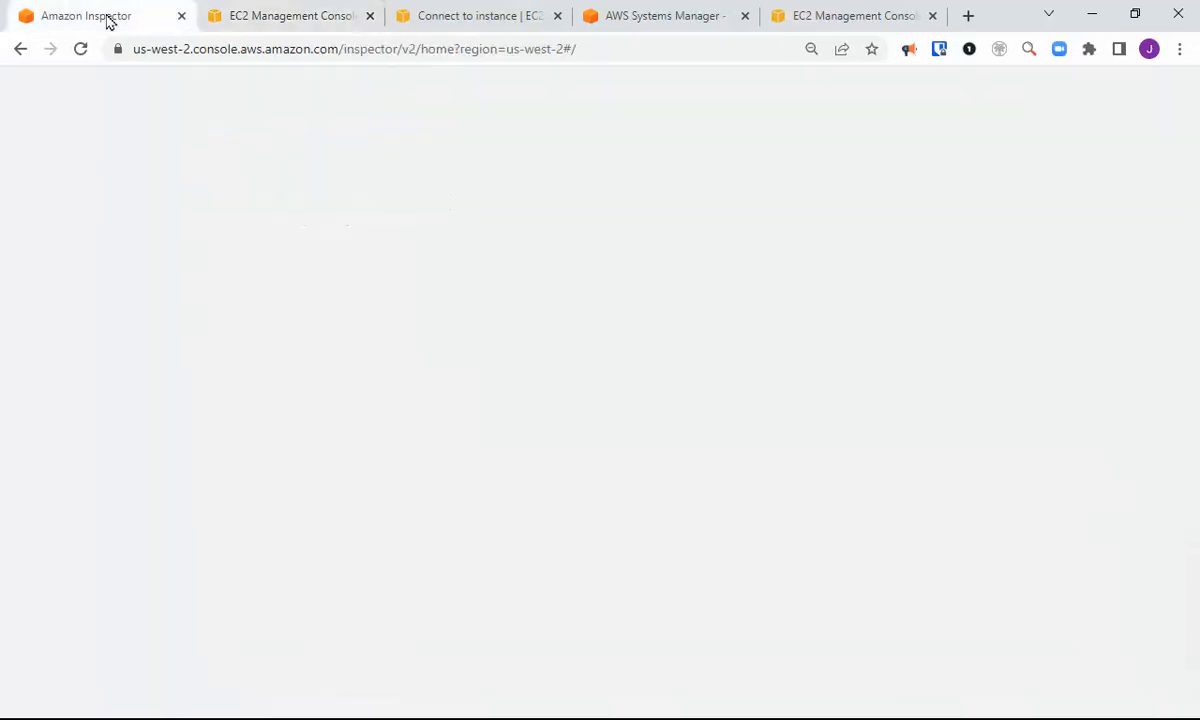
pyautogui.click(272, 17)
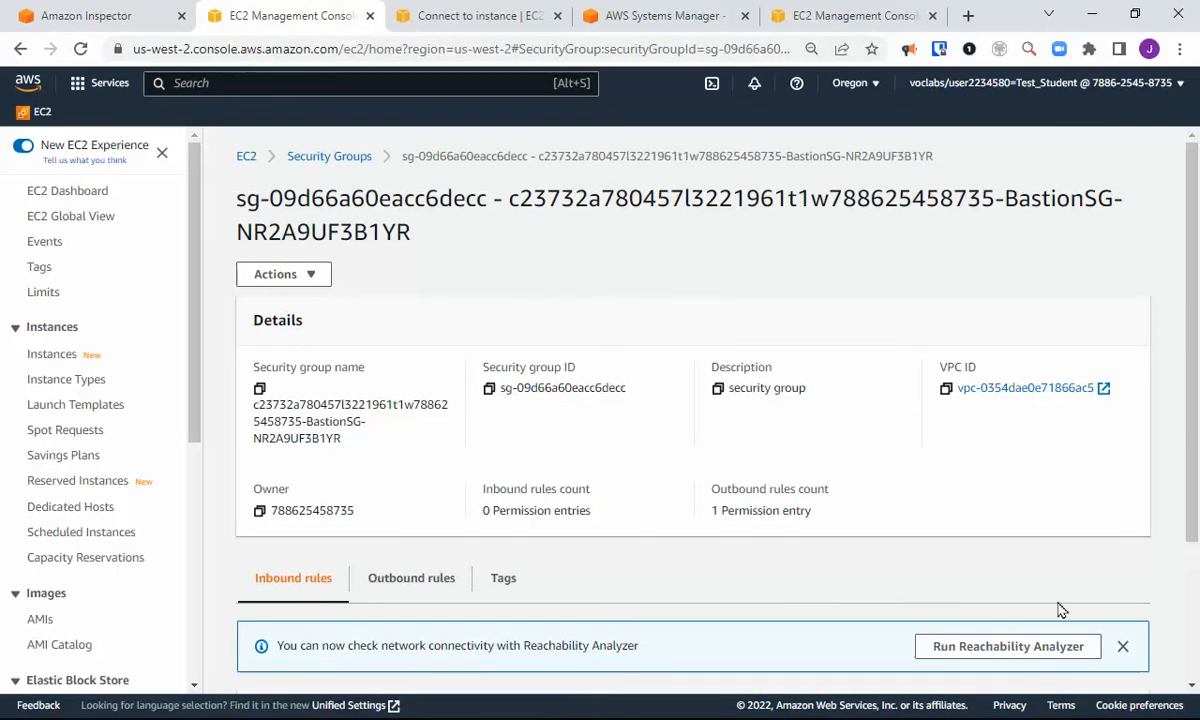
pyautogui.click(482, 15)
pyautogui.click(605, 22)
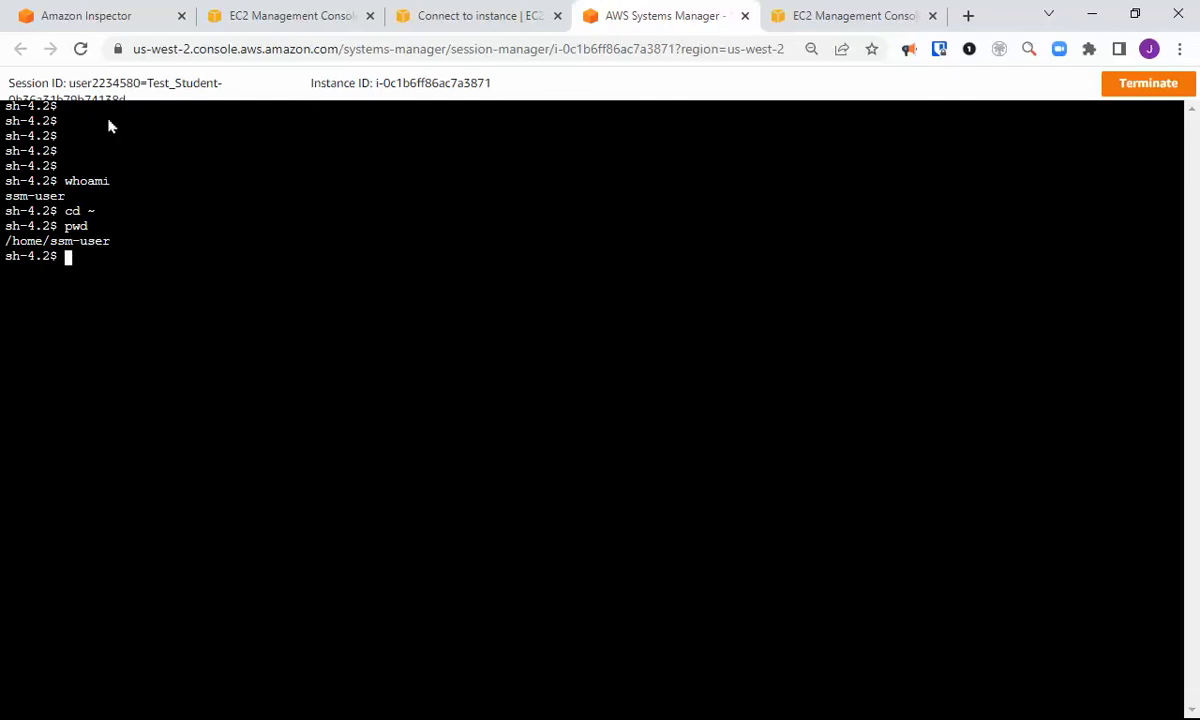
pyautogui.click(345, 12)
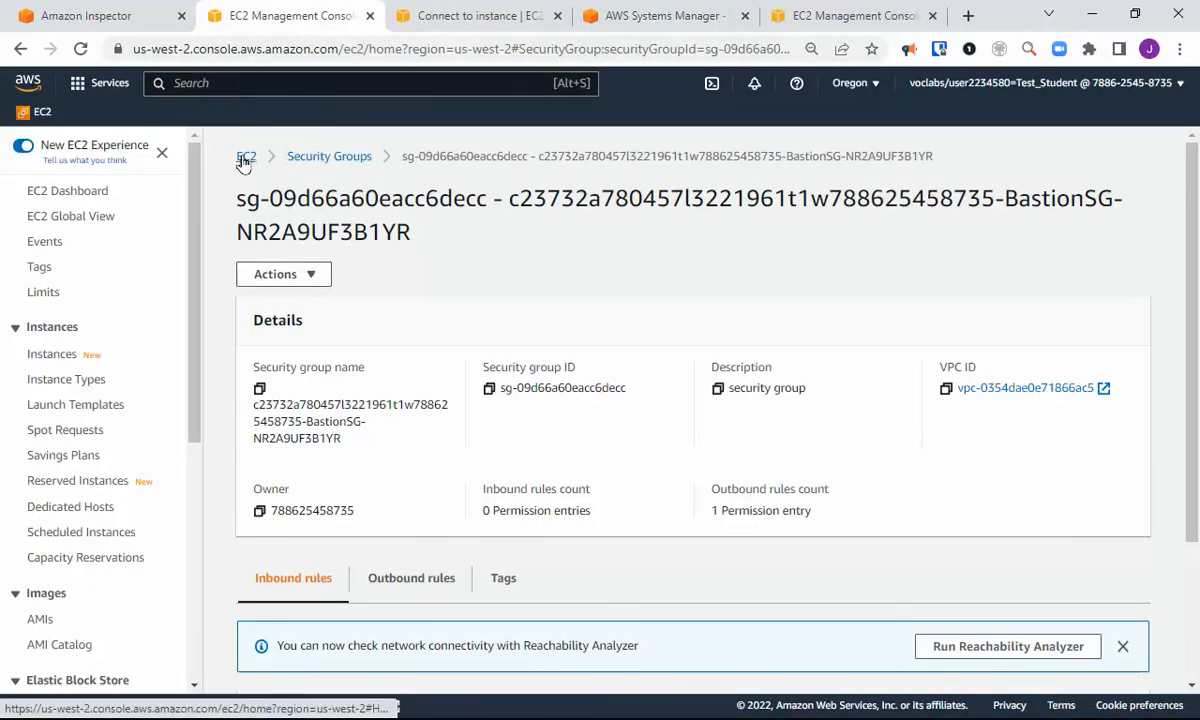
# Return to the running EC2 instances, select AppServer, and open the SSMRole IAM role listed in its security details
pyautogui.click(243, 163)
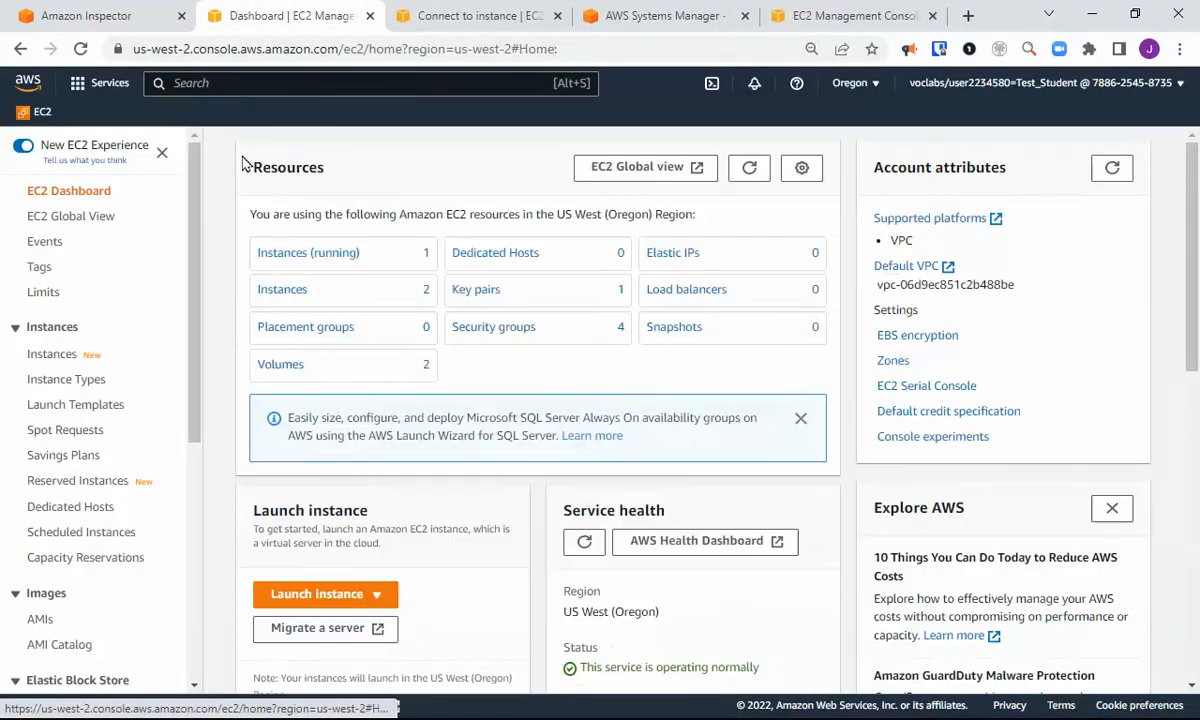
pyautogui.click(293, 252)
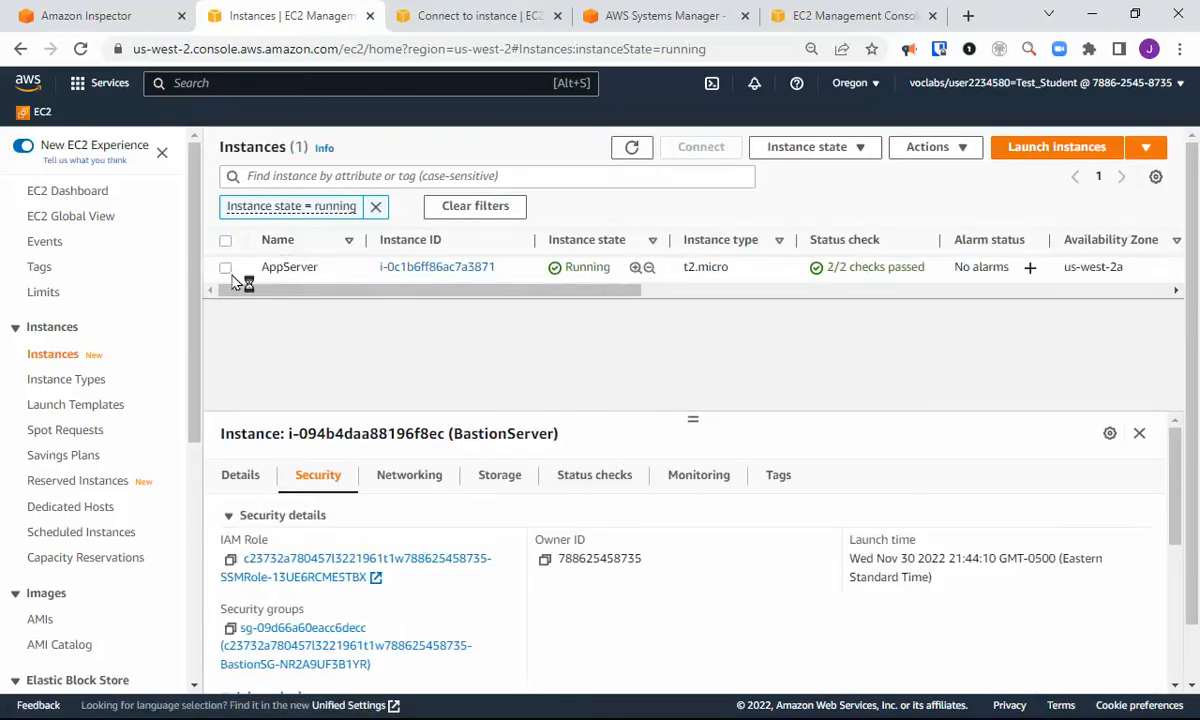
pyautogui.click(225, 270)
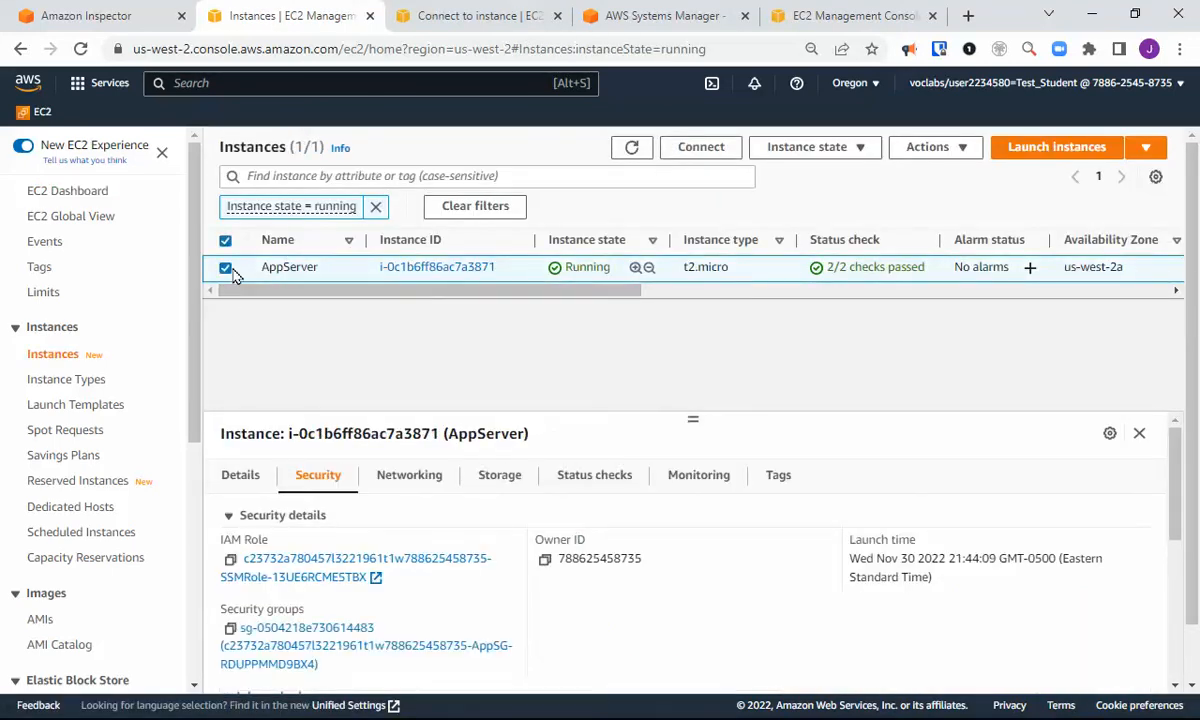
pyautogui.click(309, 565)
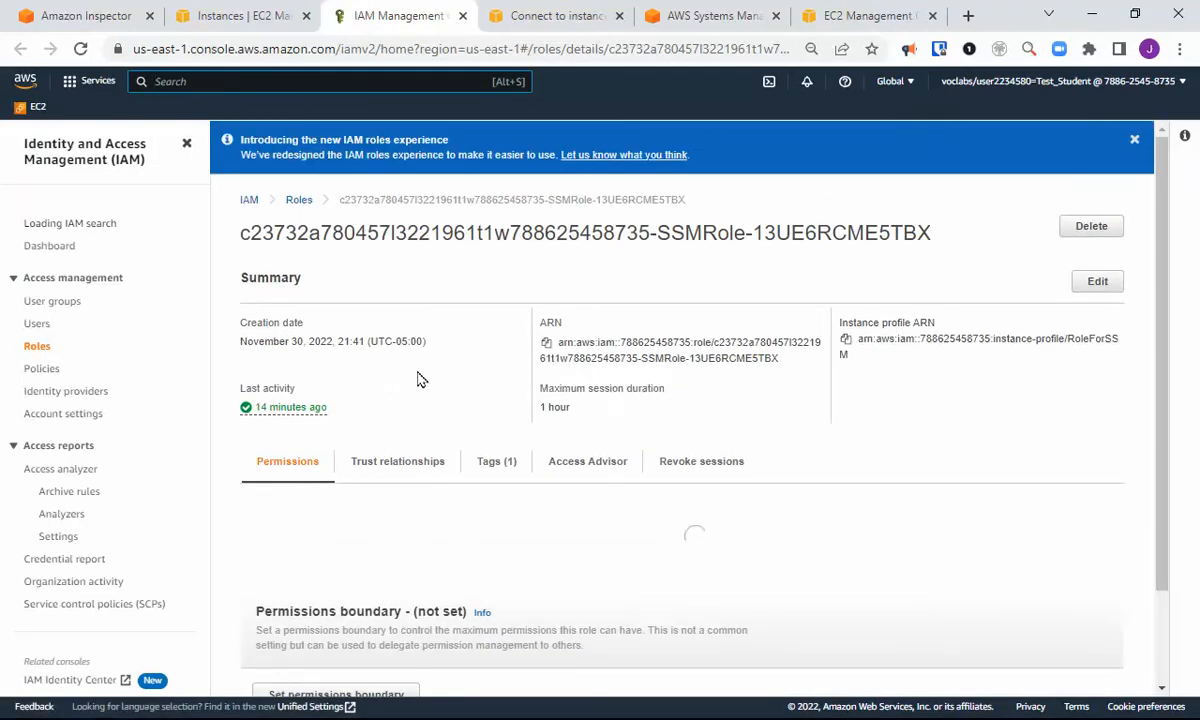
# Examine the IAM role's name, summary, and attached permissions policies, including the policy's type and description
pyautogui.scroll(-2, 905, 415)
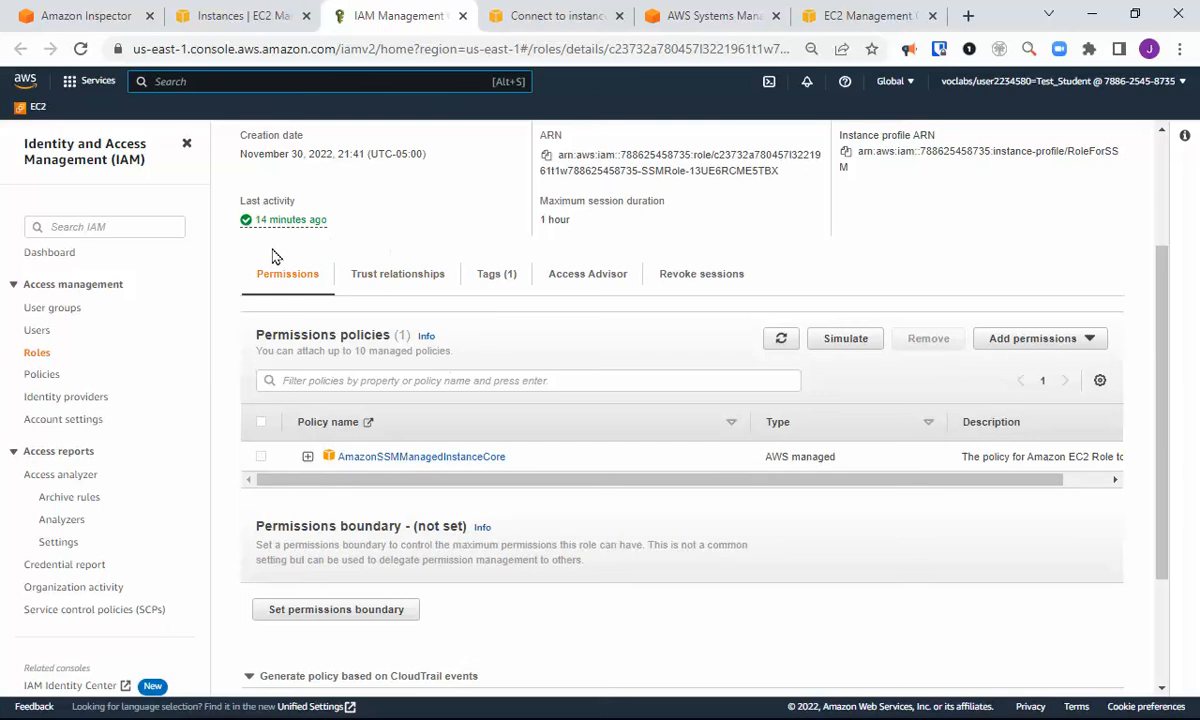
pyautogui.scroll(1, 461, 313)
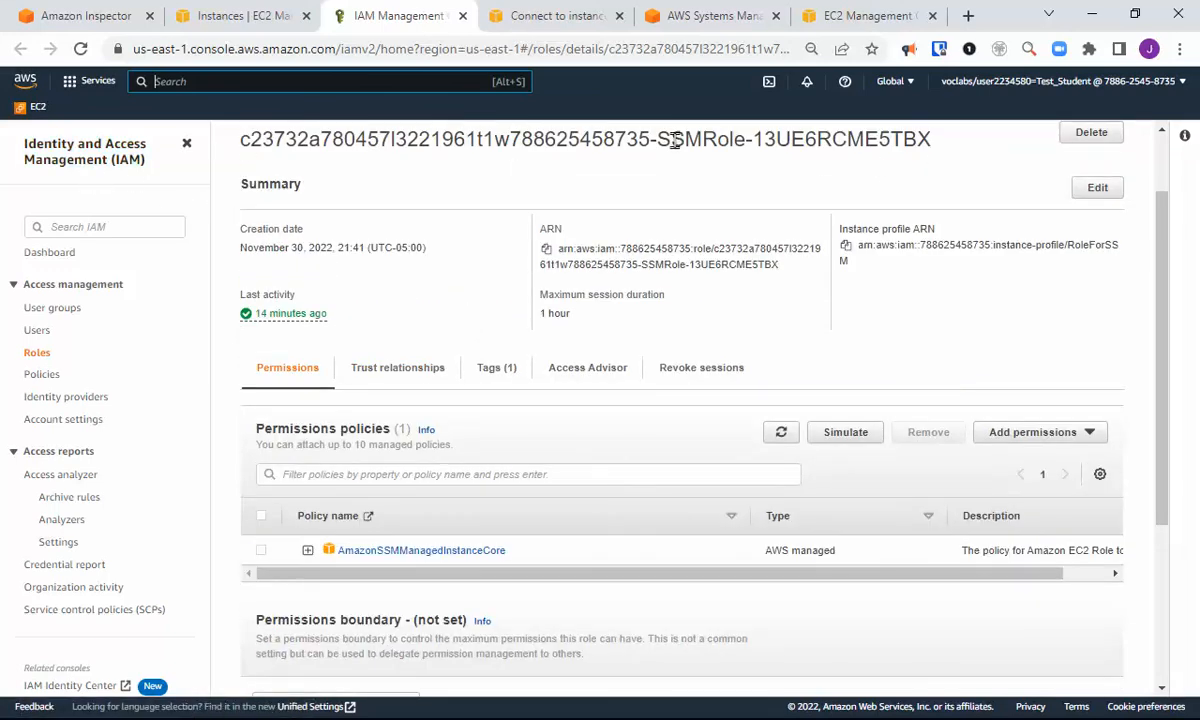
pyautogui.moveTo(660, 142); pyautogui.dragTo(743, 147)
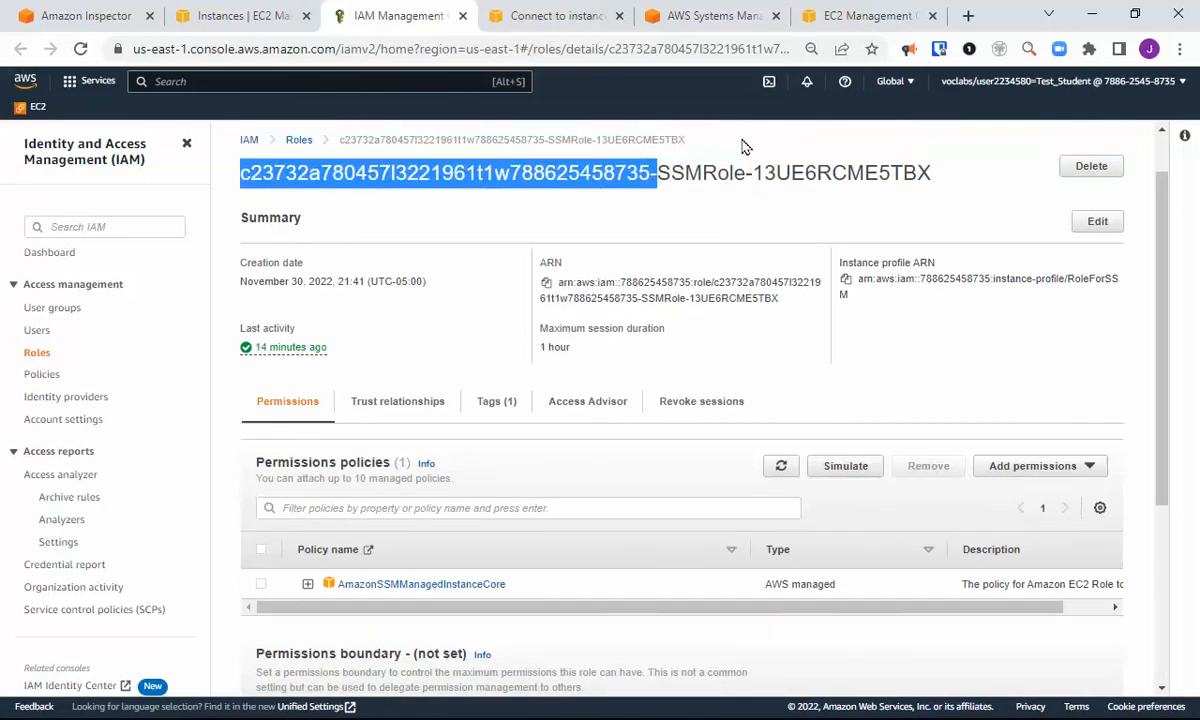
pyautogui.click(670, 174)
pyautogui.moveTo(660, 174); pyautogui.dragTo(734, 168)
pyautogui.scroll(-3, 581, 313)
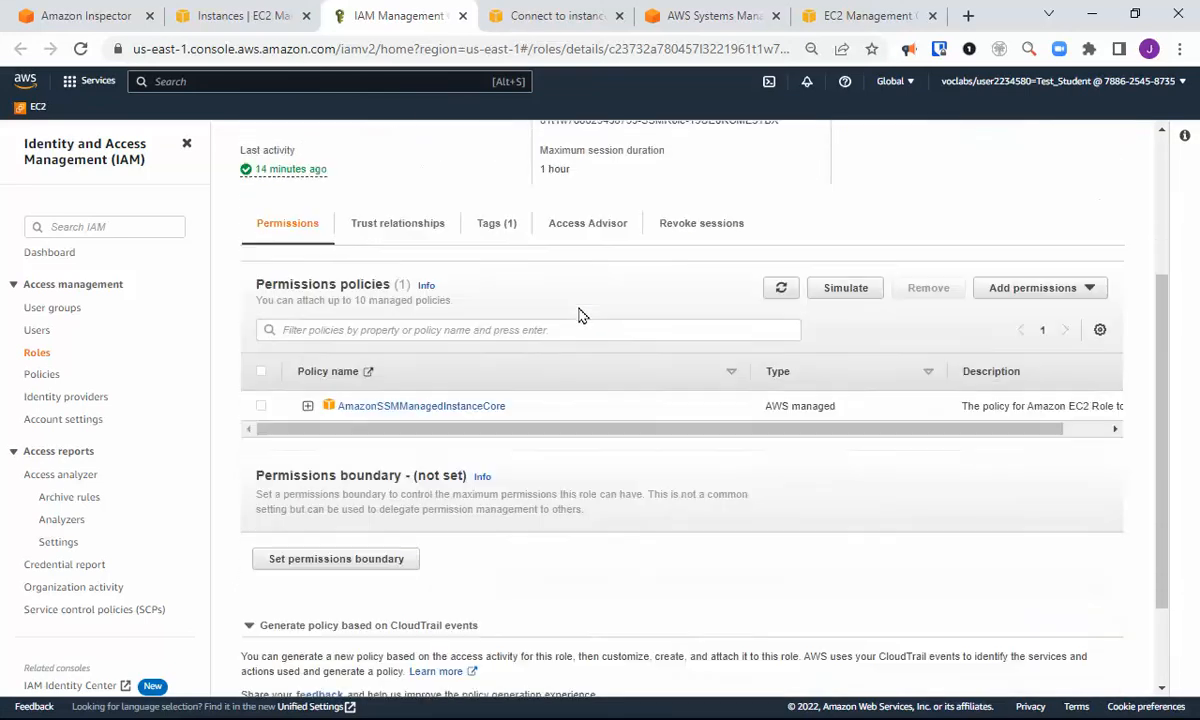
pyautogui.scroll(1, 548, 330)
pyautogui.scroll(1, 520, 342)
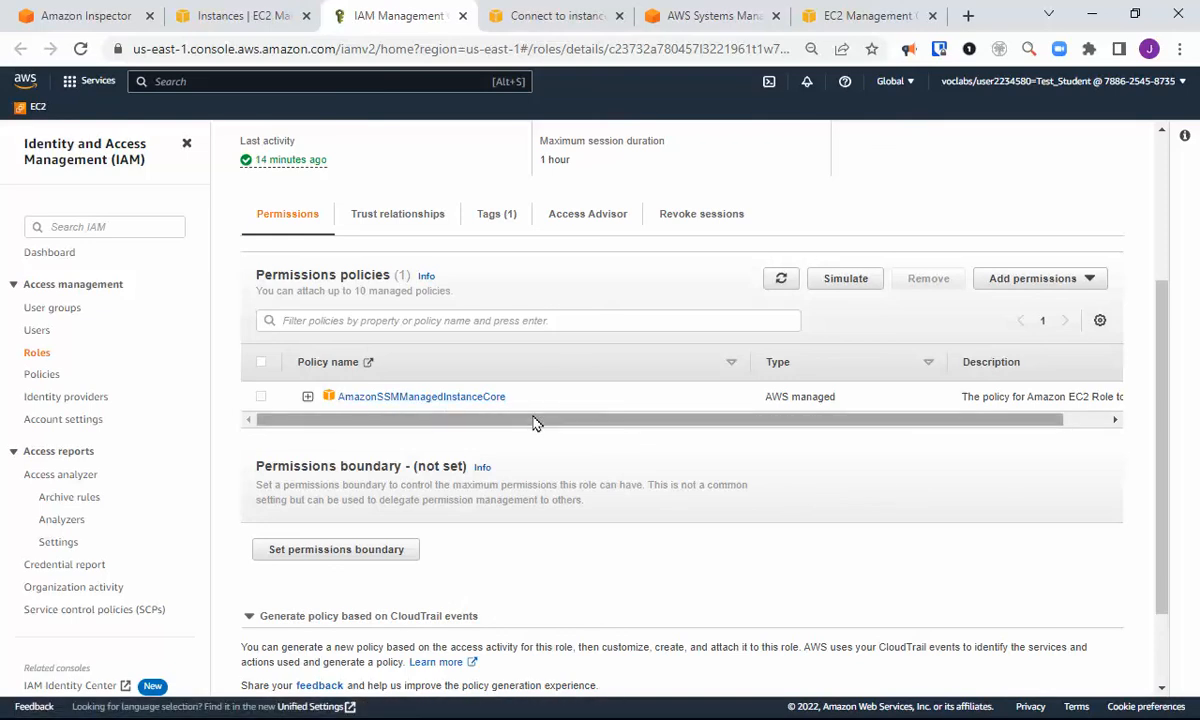
pyautogui.moveTo(535, 420); pyautogui.dragTo(696, 418)
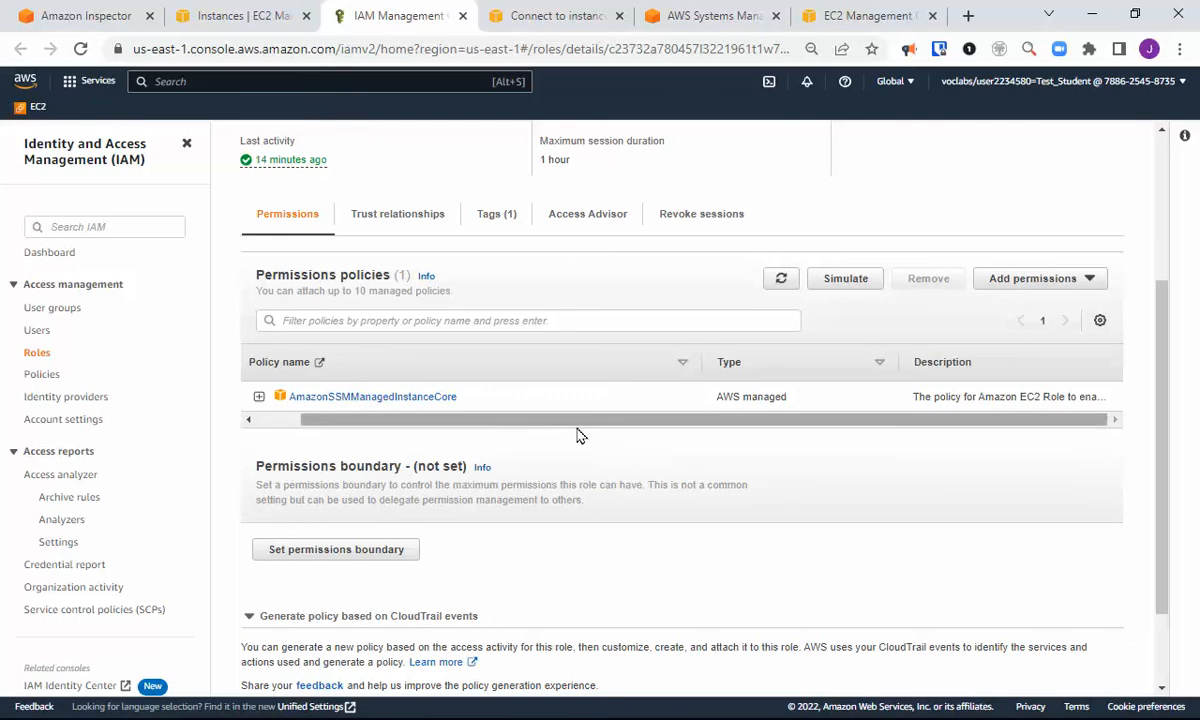
pyautogui.moveTo(575, 422); pyautogui.dragTo(439, 442)
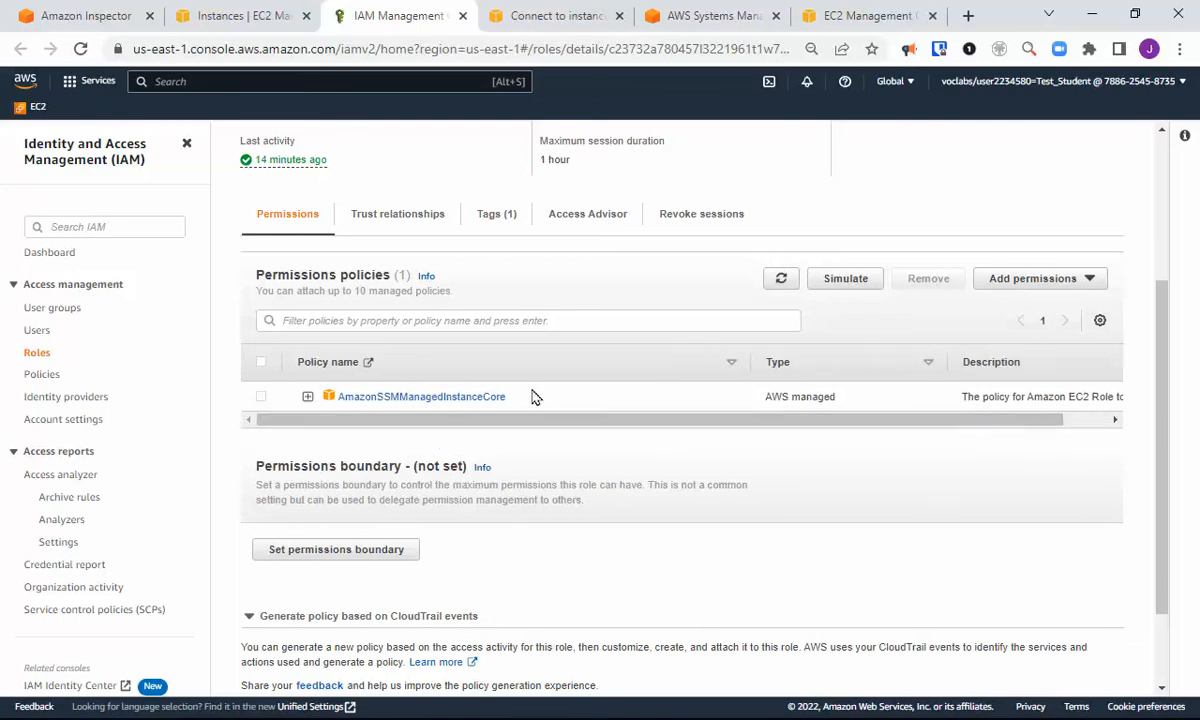